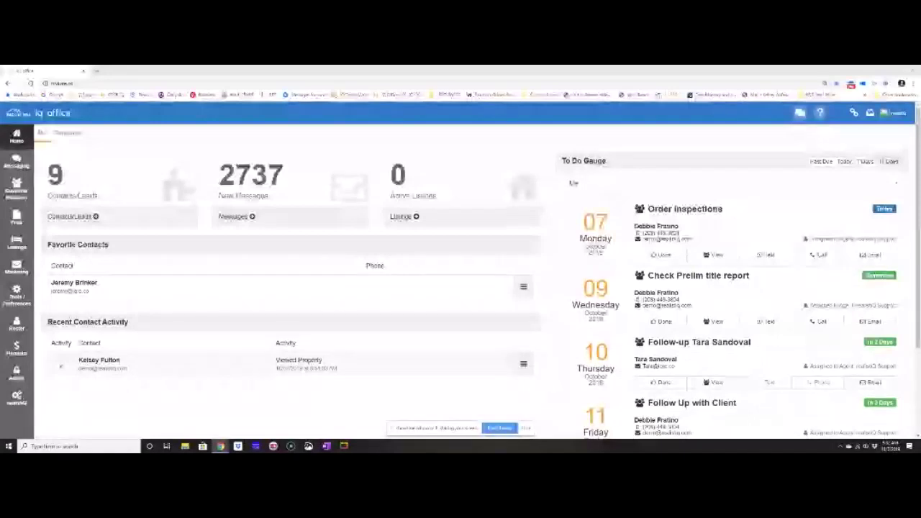
# Open the Listings panel showing For Sale, Property Management, Showings and Open House sections.
pyautogui.click(526, 428)
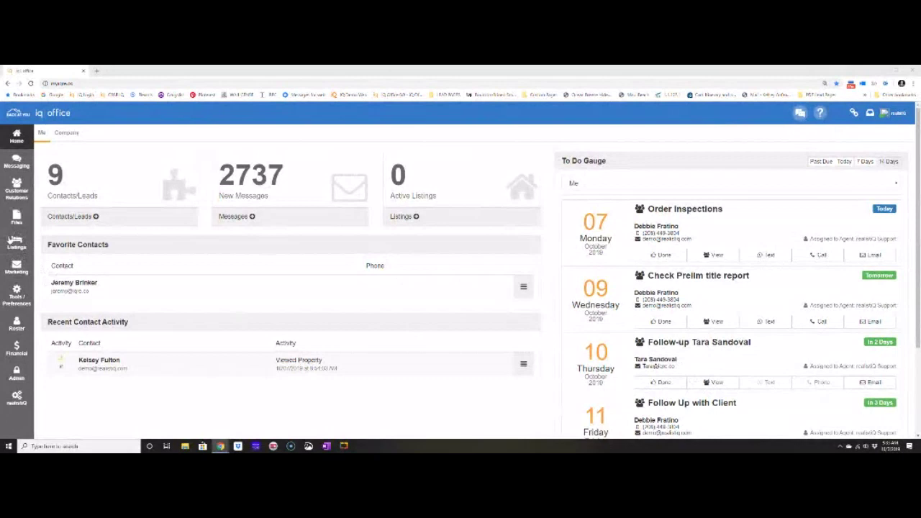
pyautogui.click(15, 240)
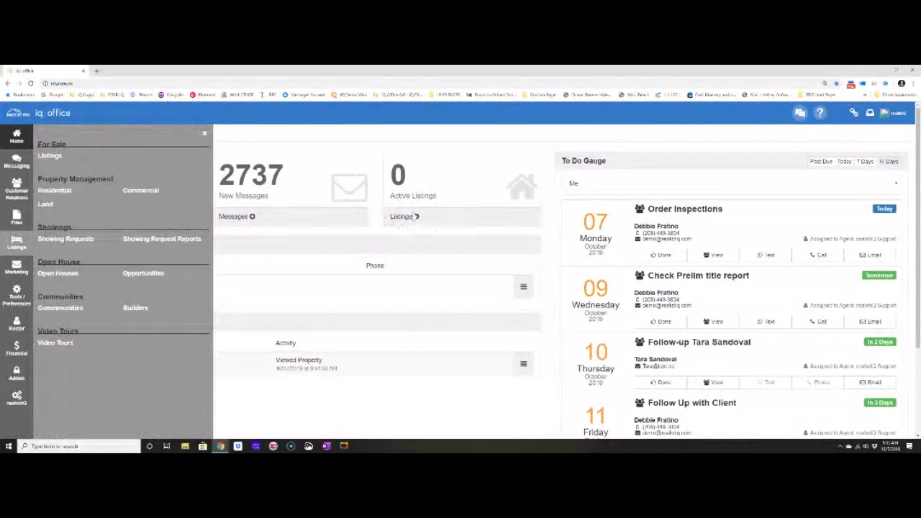
pyautogui.click(402, 219)
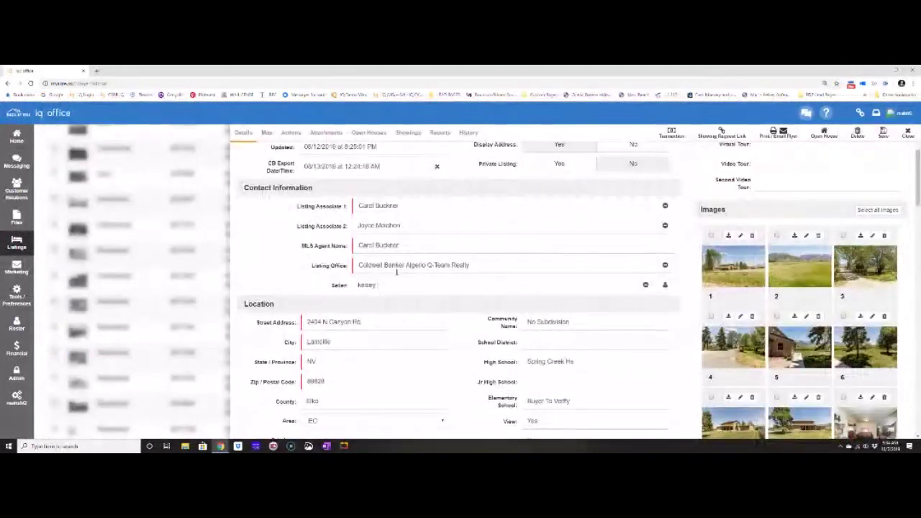
# Clear the Seller field, start a new name with 'T', and open the portal in a new tab.
pyautogui.press('BackSpace')
pyautogui.press('BackSpace')
pyautogui.press('BackSpace')
pyautogui.press('BackSpace')
pyautogui.press('BackSpace')
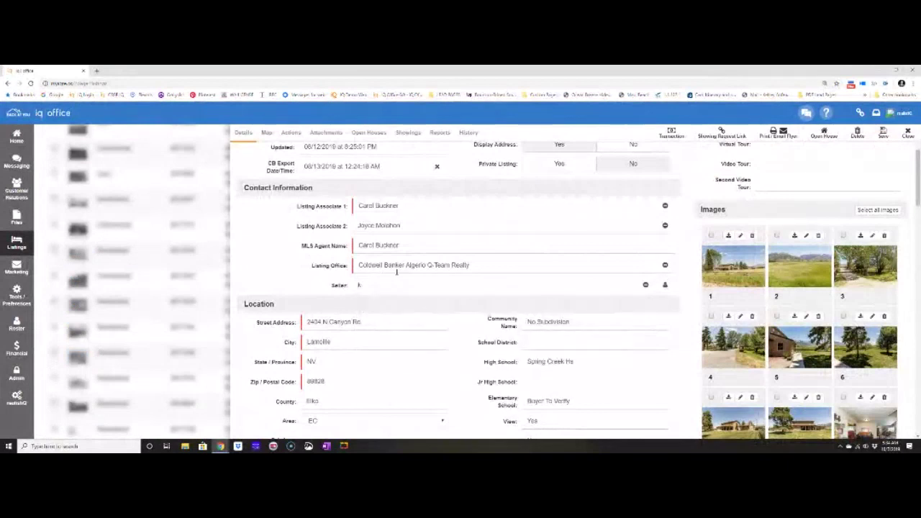
pyautogui.press('BackSpace')
pyautogui.write('T')
pyautogui.click(97, 71)
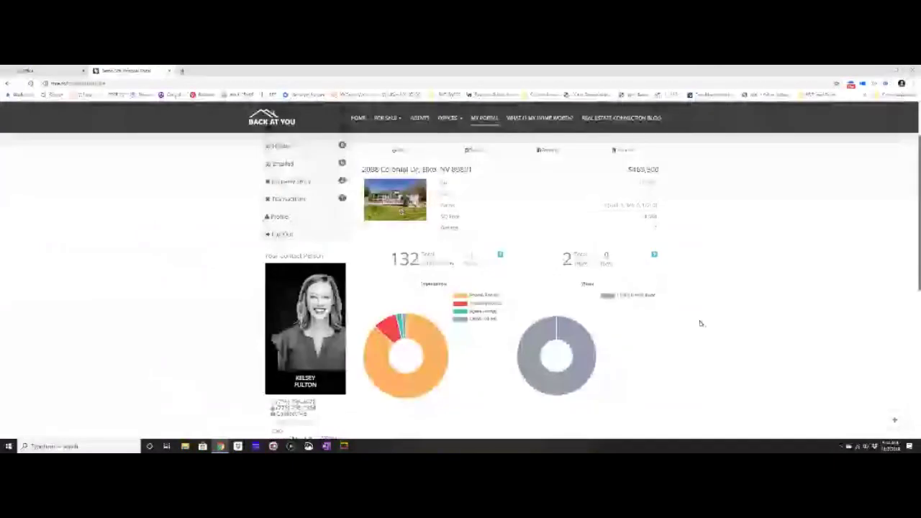
# Review the portal's impressions and website activity stats, then return to the iQ Office listing.
pyautogui.scroll(-2, 701, 324)
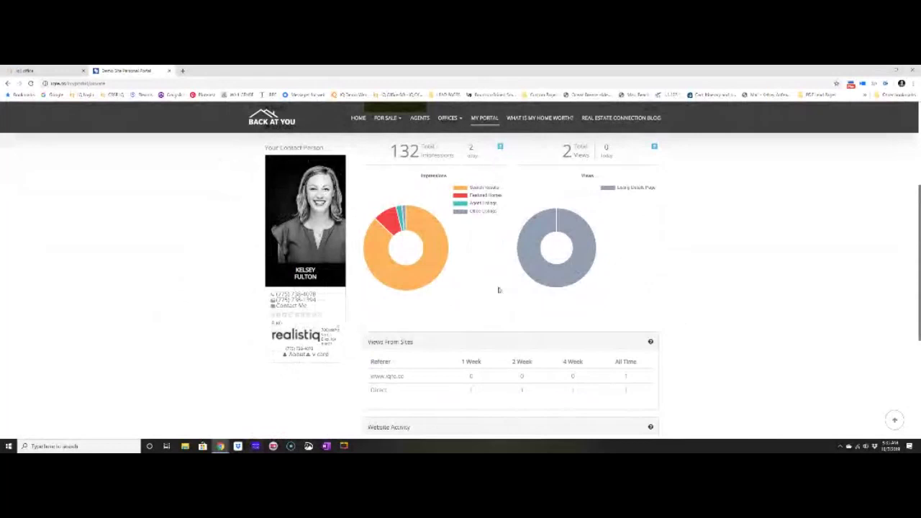
pyautogui.scroll(-1, 493, 304)
pyautogui.scroll(-2, 493, 304)
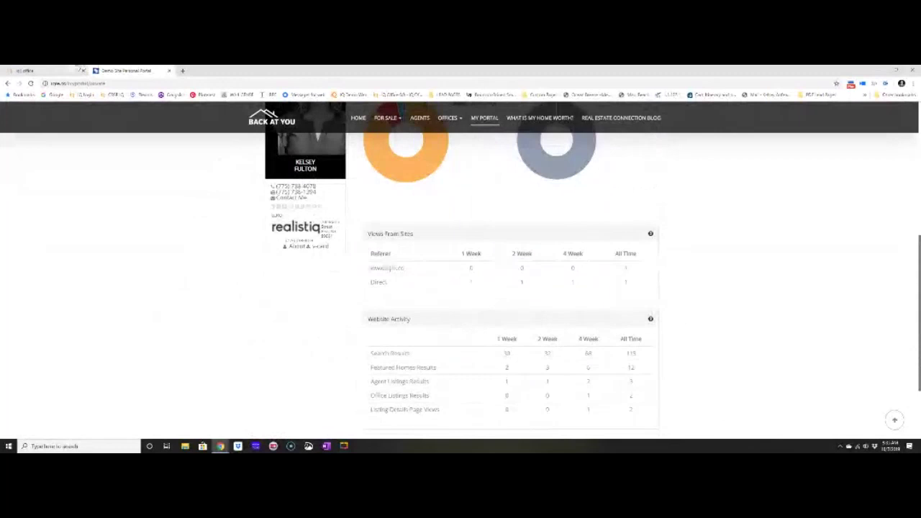
pyautogui.click(78, 69)
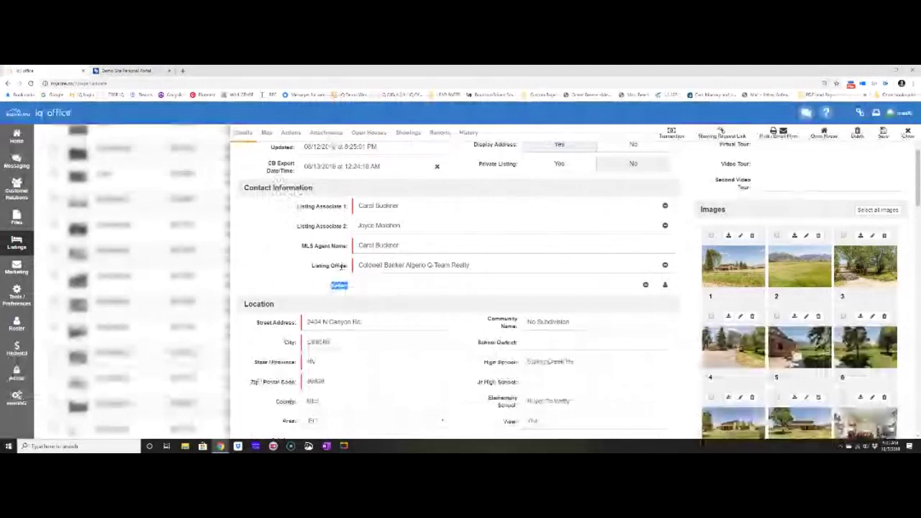
# Build and save a green Just Listed flyer showing the $658,000 price.
pyautogui.scroll(3, 342, 266)
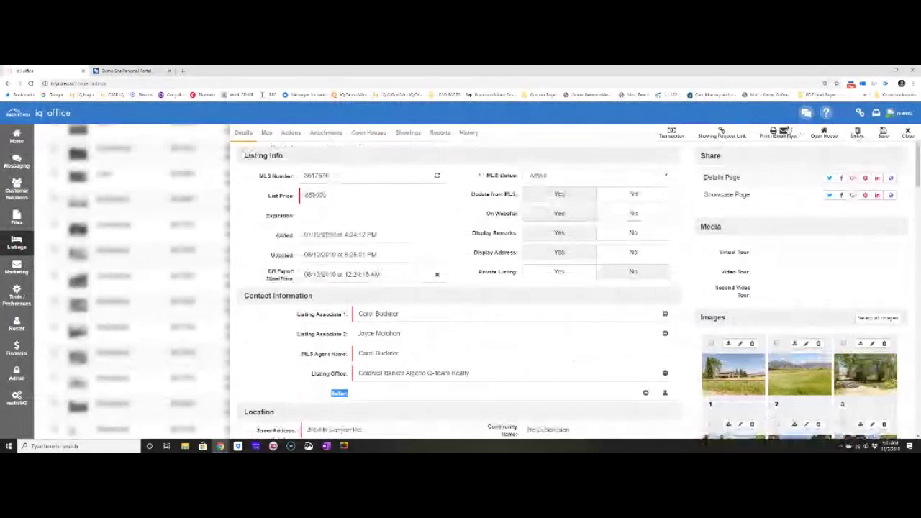
pyautogui.click(781, 133)
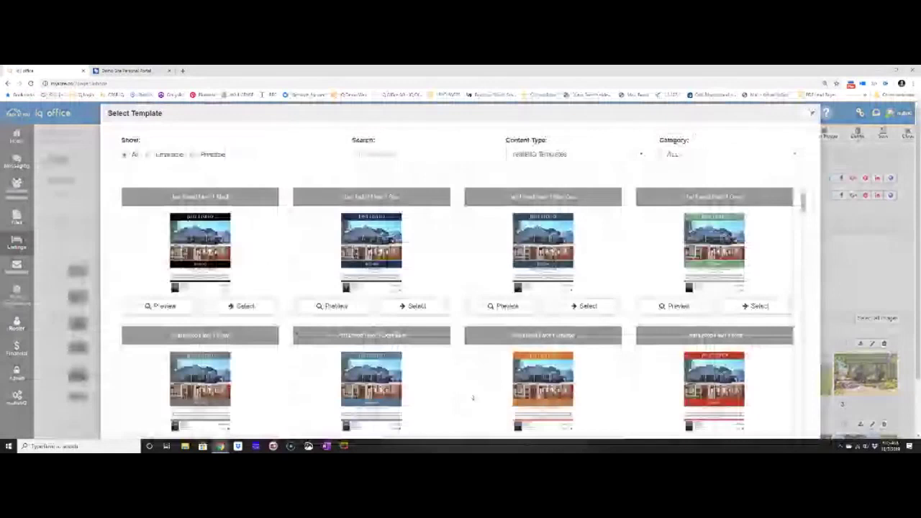
pyautogui.click(729, 309)
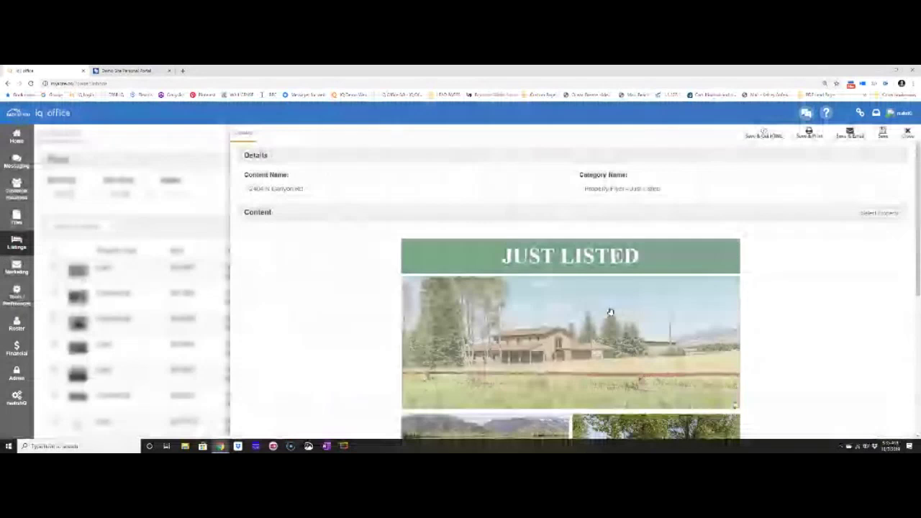
pyautogui.scroll(-3, 610, 312)
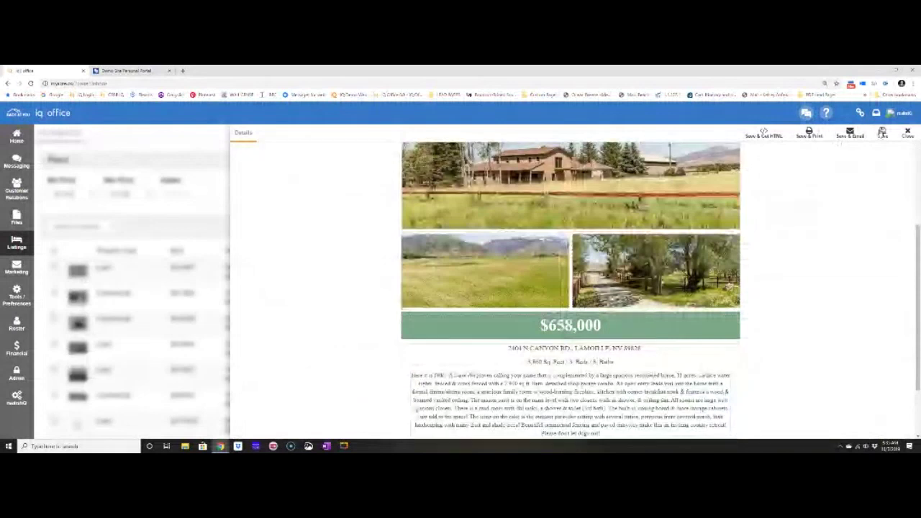
pyautogui.click(882, 133)
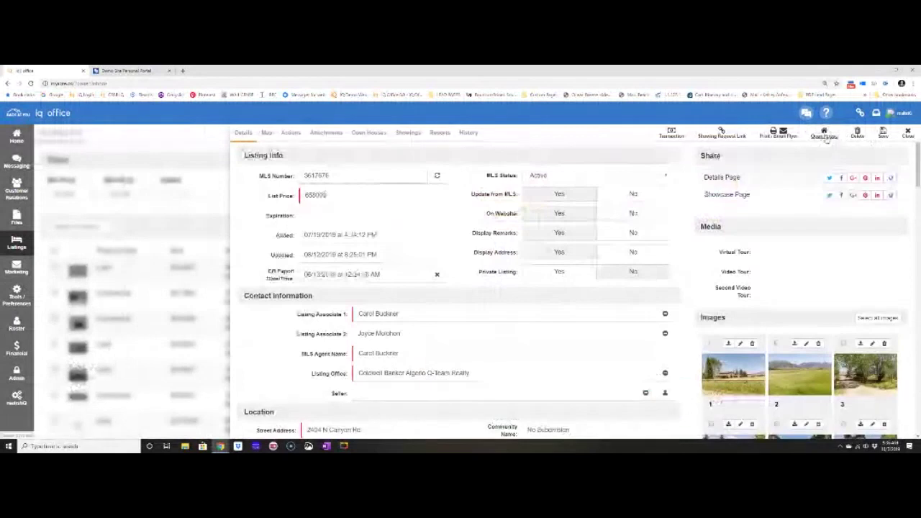
# Schedule an open house on 10/12/2019 from 8:00 AM to 10:45 AM.
pyautogui.click(825, 136)
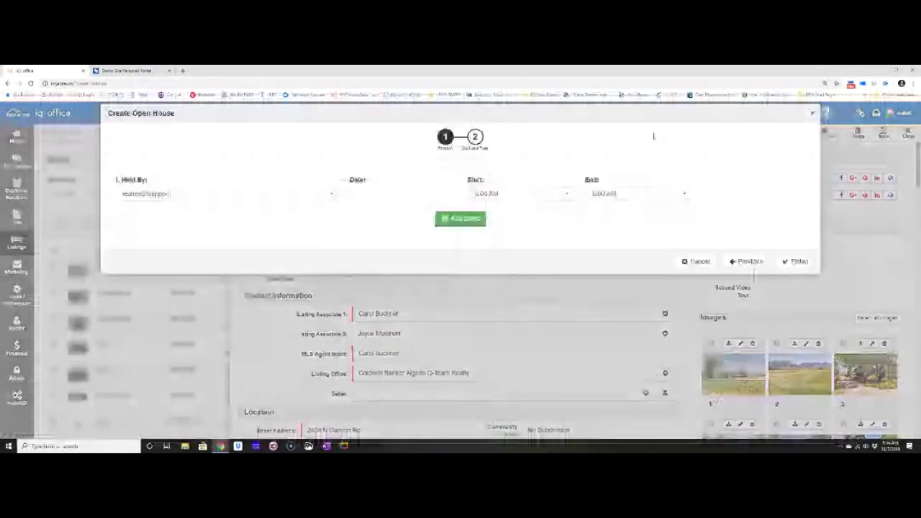
pyautogui.click(425, 193)
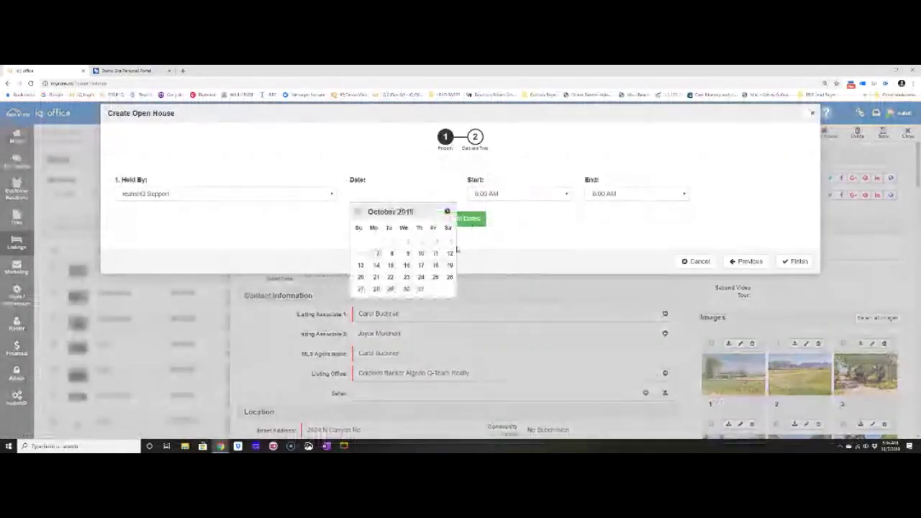
pyautogui.click(447, 263)
pyautogui.click(632, 194)
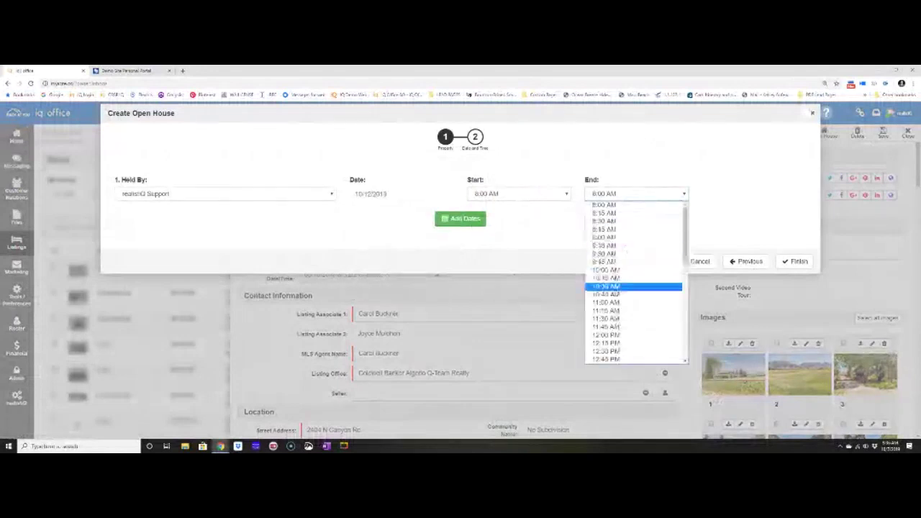
pyautogui.click(608, 294)
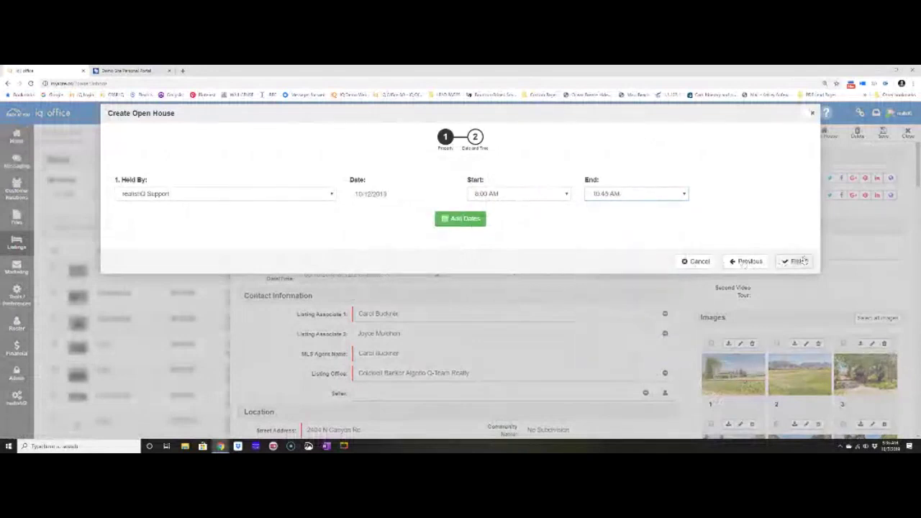
pyautogui.click(799, 261)
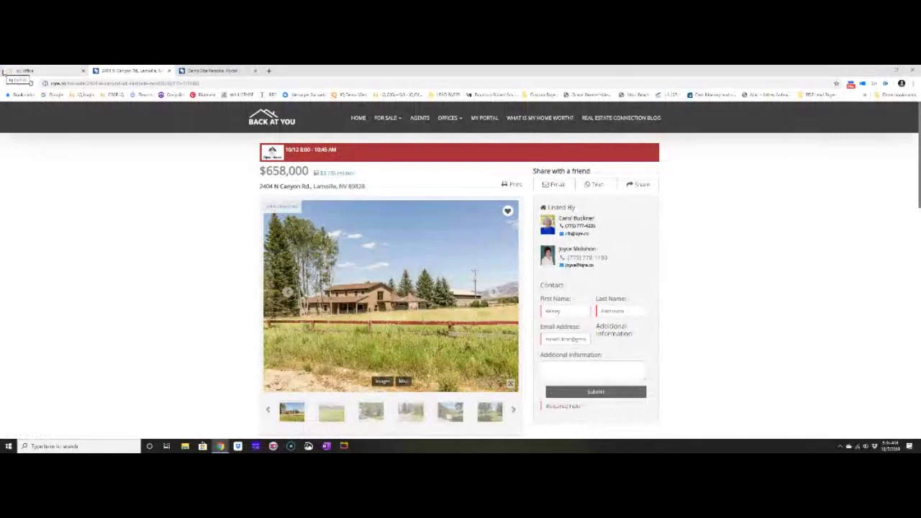
# Return to the iQ Office listing, now showing the Saturday, October 12 Open House notice.
pyautogui.click(5, 71)
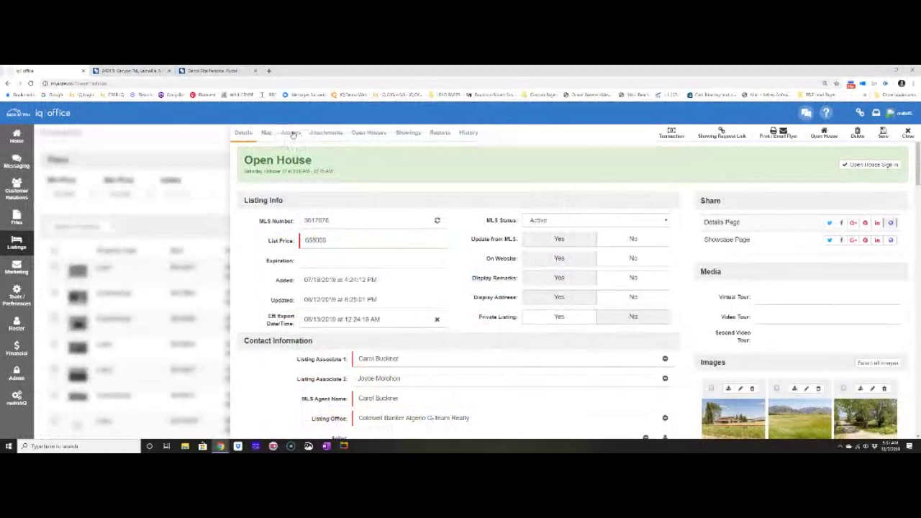
# Add a 'Check Sign Install' action due 10/11/2019 to the listing, then go Home.
pyautogui.click(291, 133)
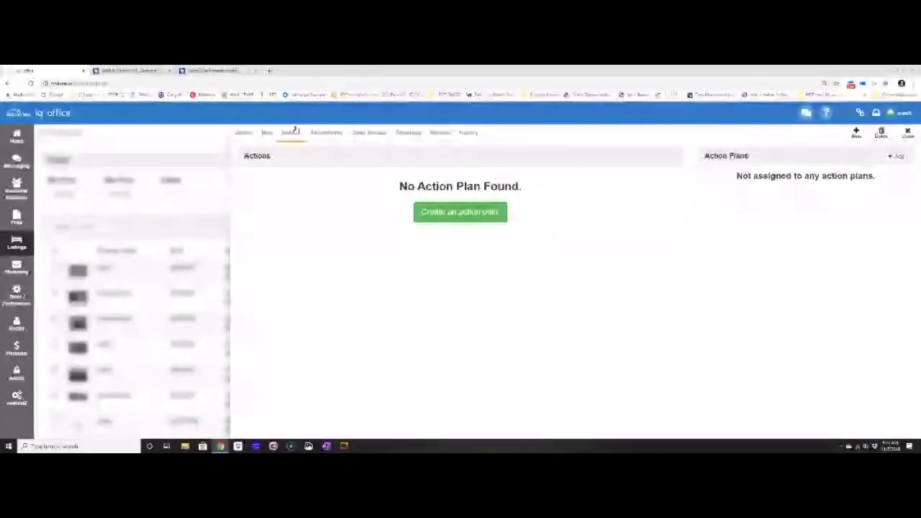
pyautogui.click(856, 136)
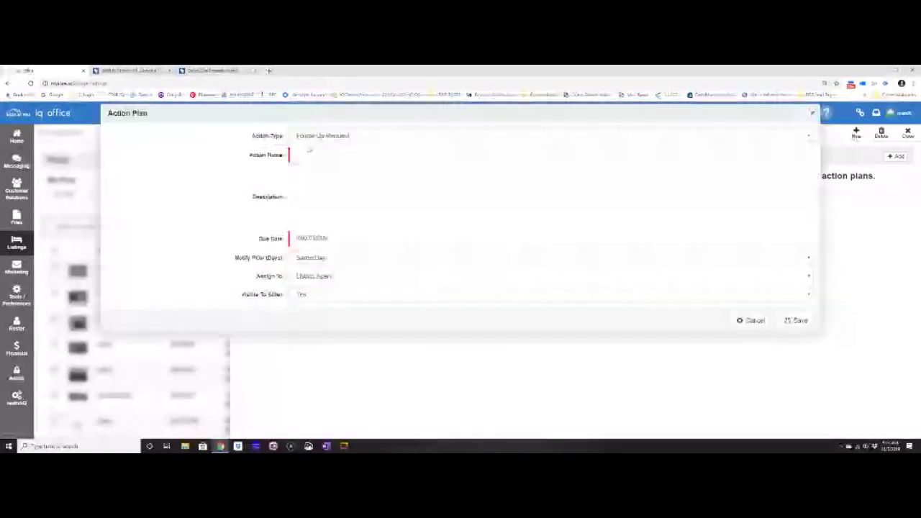
pyautogui.click(304, 157)
pyautogui.write('Check Sign Instal')
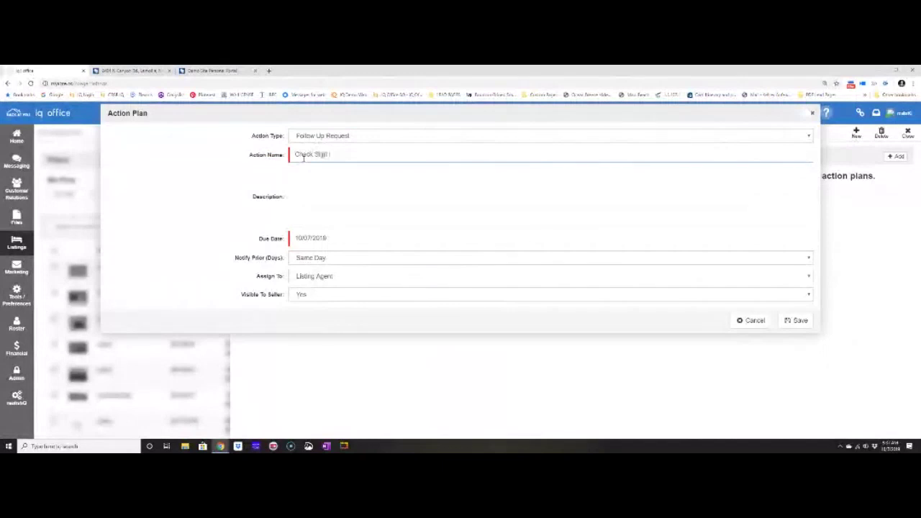
pyautogui.press('BackSpace')
pyautogui.press('BackSpace')
pyautogui.press('BackSpace')
pyautogui.press('BackSpace')
pyautogui.write('nstl')
pyautogui.press('BackSpace')
pyautogui.write('all')
pyautogui.click(325, 239)
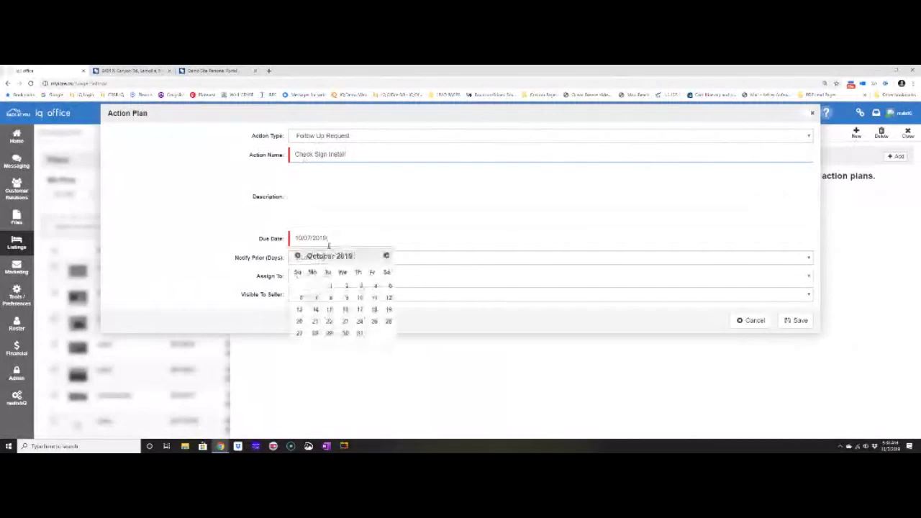
pyautogui.click(375, 297)
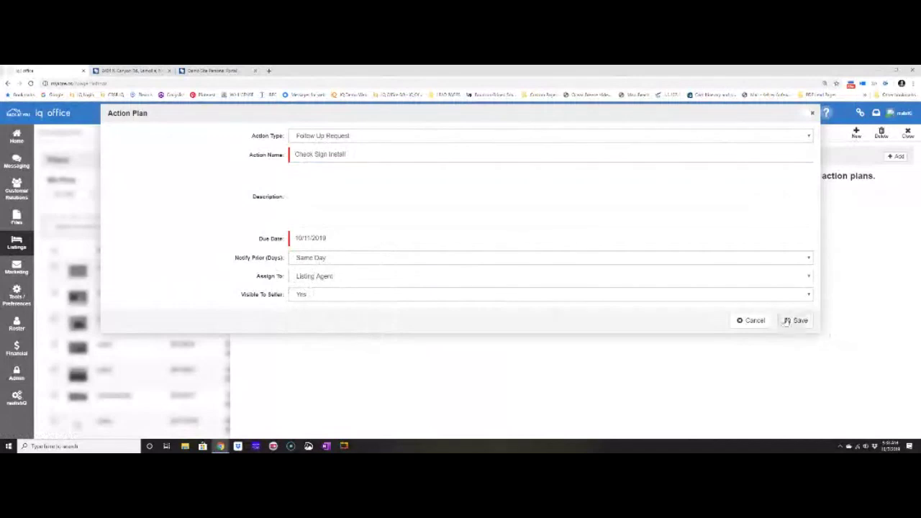
pyautogui.click(786, 322)
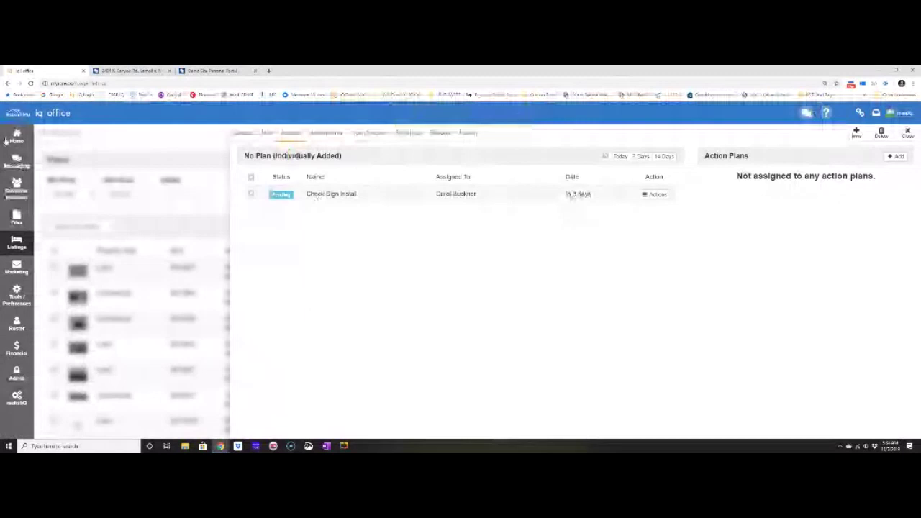
pyautogui.click(12, 136)
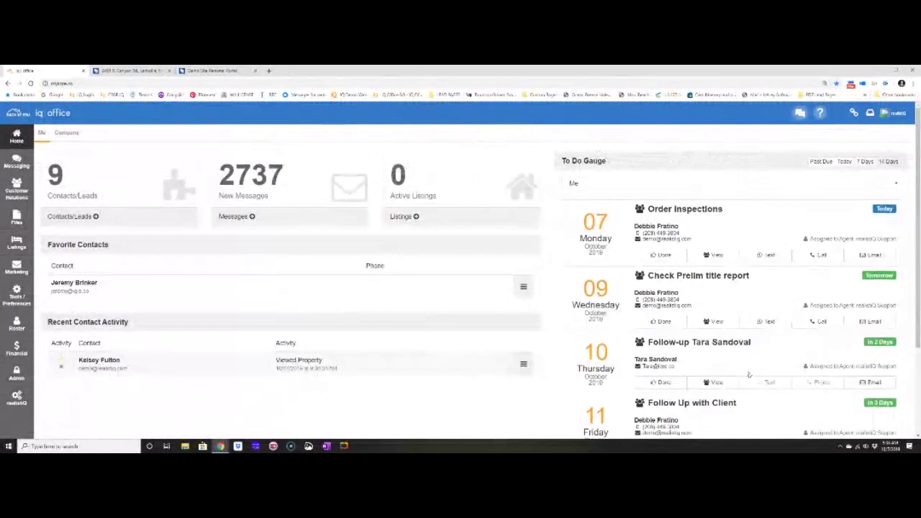
# Leave the home dashboard for the property listings section.
pyautogui.click(409, 217)
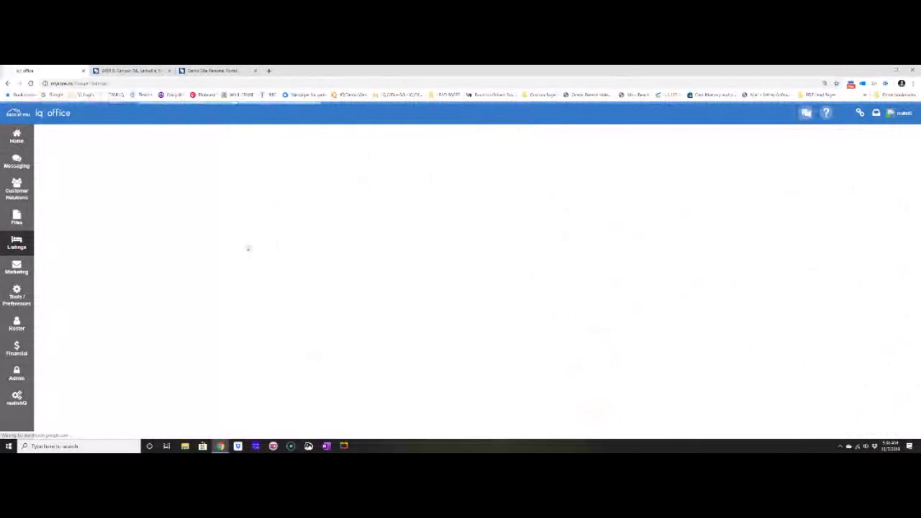
# Show the listing's Actions tab with the pending Check Sign Install task and no action plans.
pyautogui.click(291, 134)
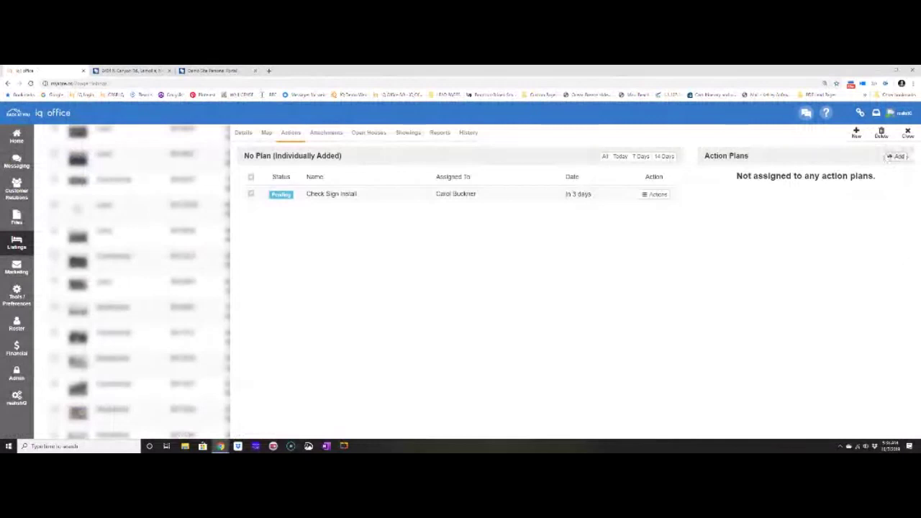
# Apply the New Listing Checklist action plan so its pending tasks fill the Actions list.
pyautogui.click(894, 156)
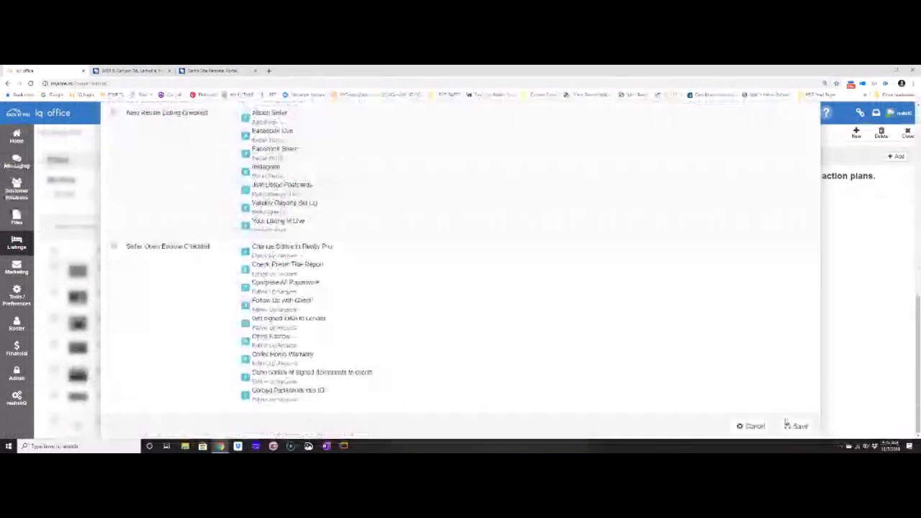
pyautogui.click(796, 426)
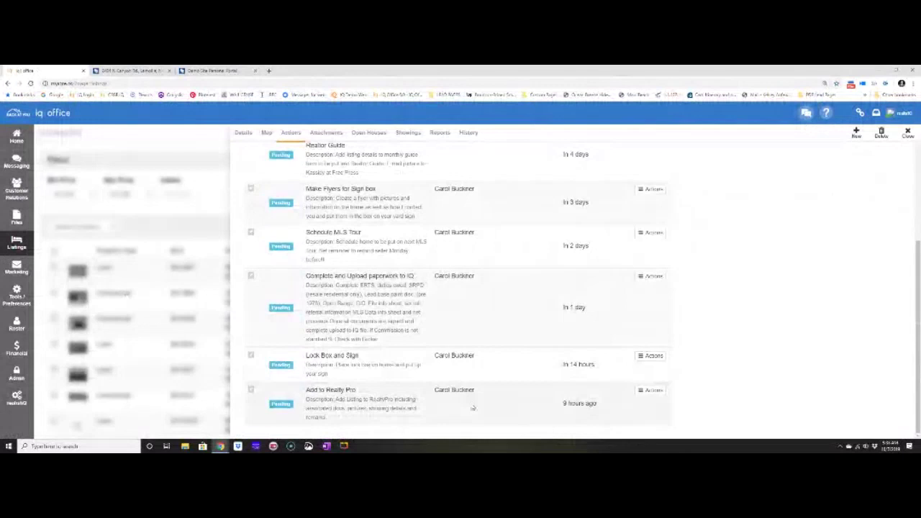
pyautogui.scroll(3, 471, 374)
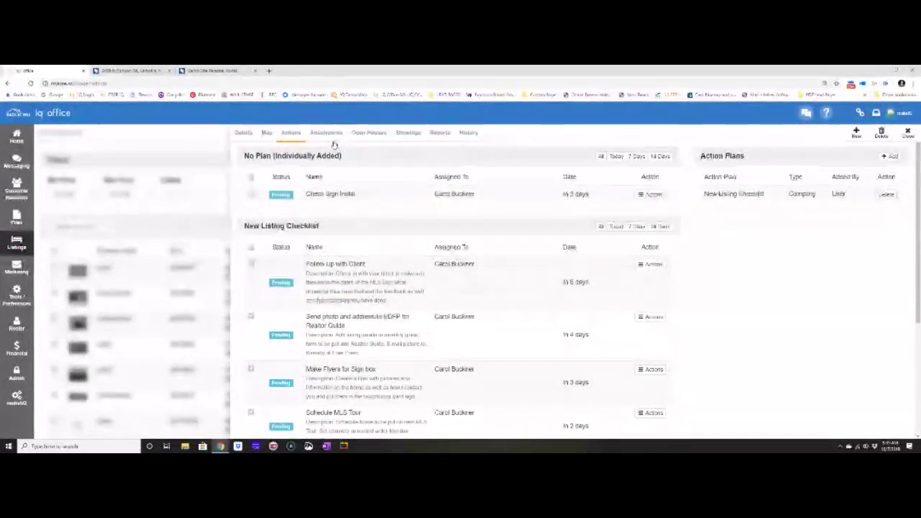
# Switch to the listing's Showings tab, which shows no showing requests yet.
pyautogui.click(408, 133)
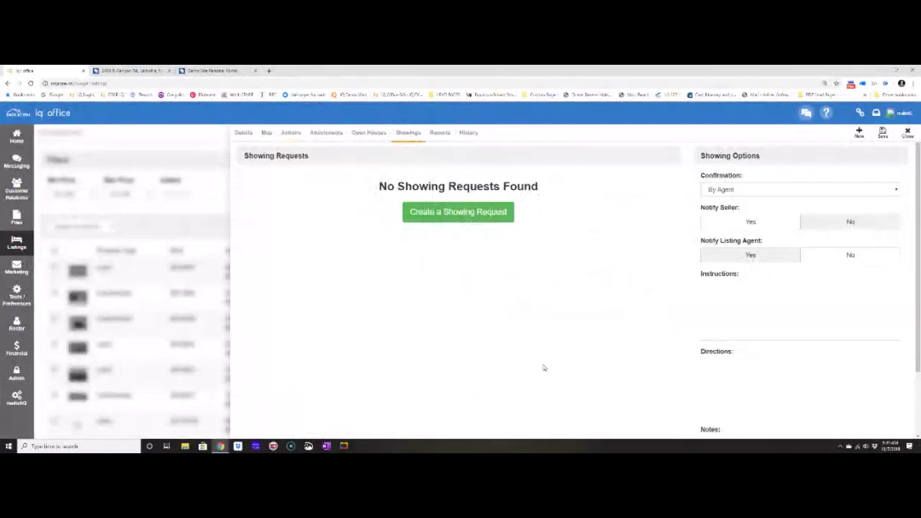
# Create a confirmed showing on 10/09/2019, 7:45–8:00 AM with the showing agent picked from suggestions.
pyautogui.click(477, 224)
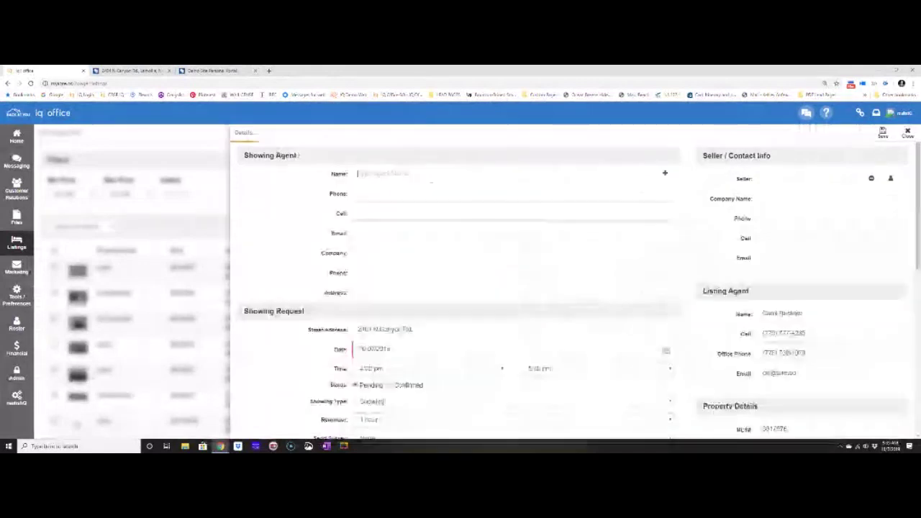
pyautogui.write('Kelsey')
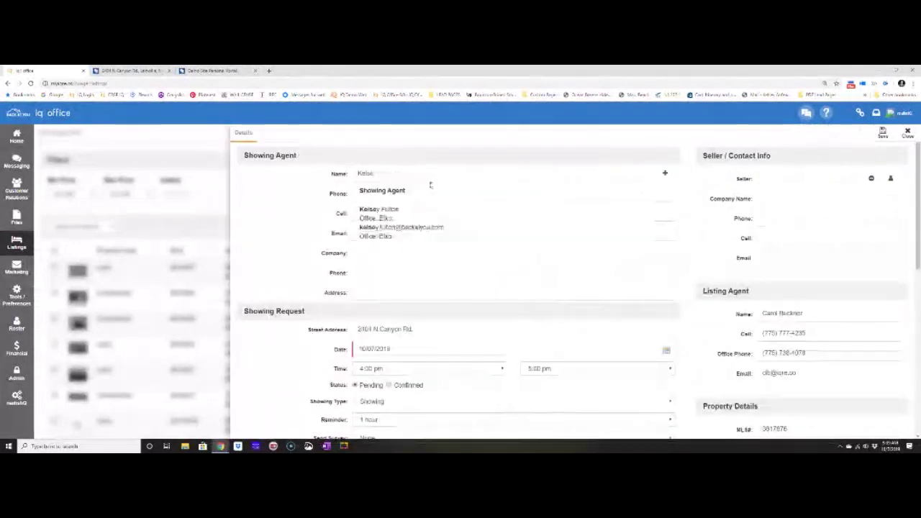
pyautogui.click(380, 221)
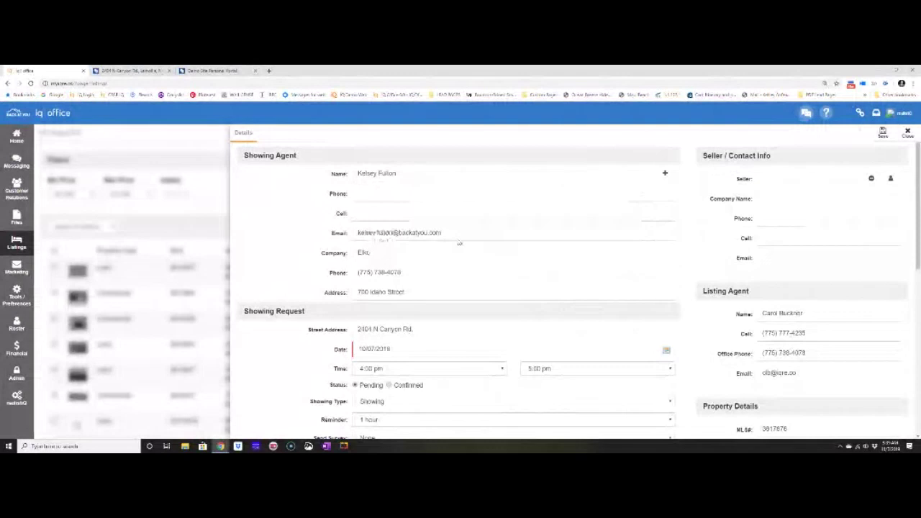
pyautogui.scroll(-2, 458, 243)
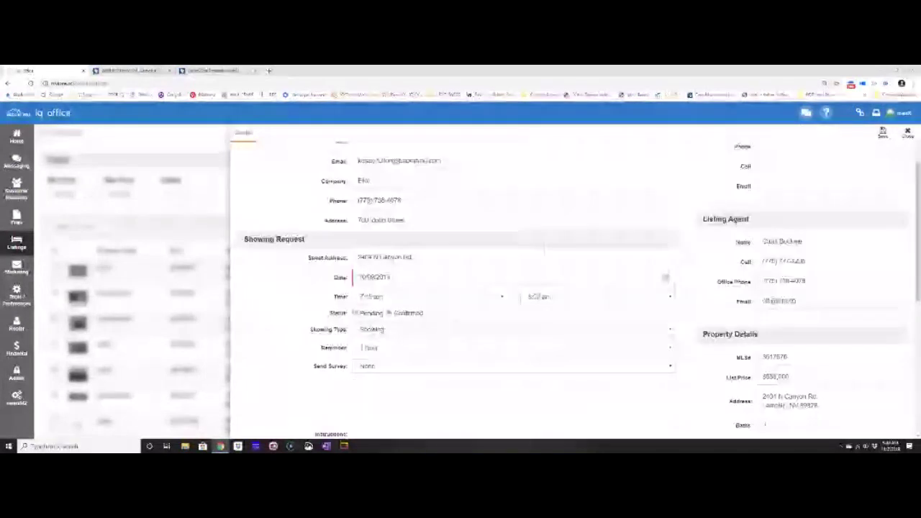
pyautogui.click(883, 134)
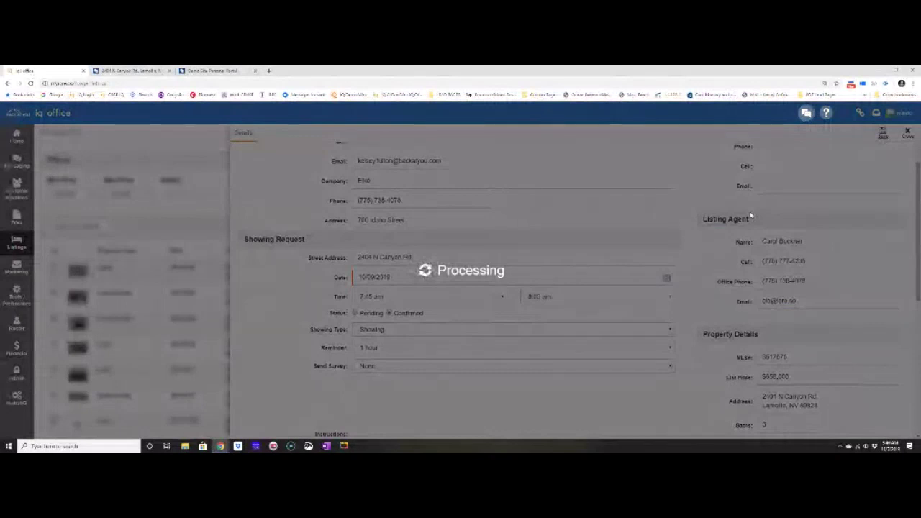
pyautogui.click(750, 189)
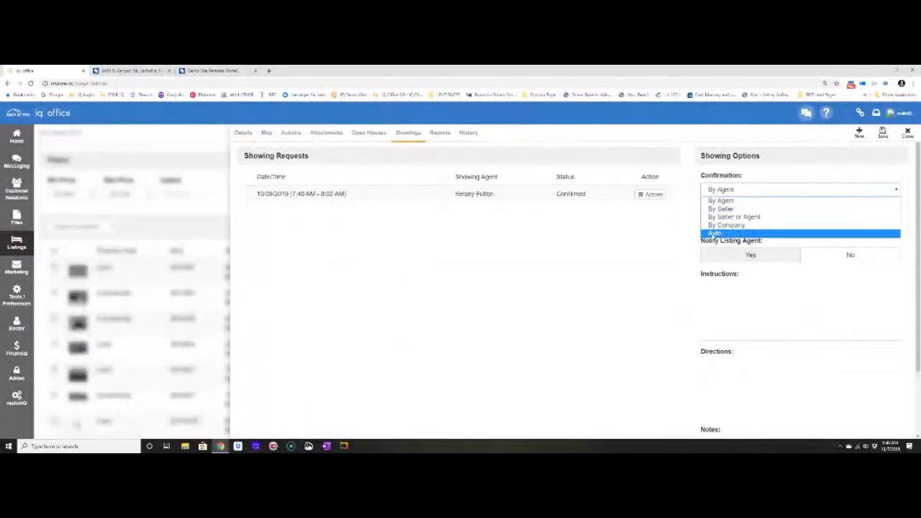
pyautogui.click(720, 200)
pyautogui.click(717, 297)
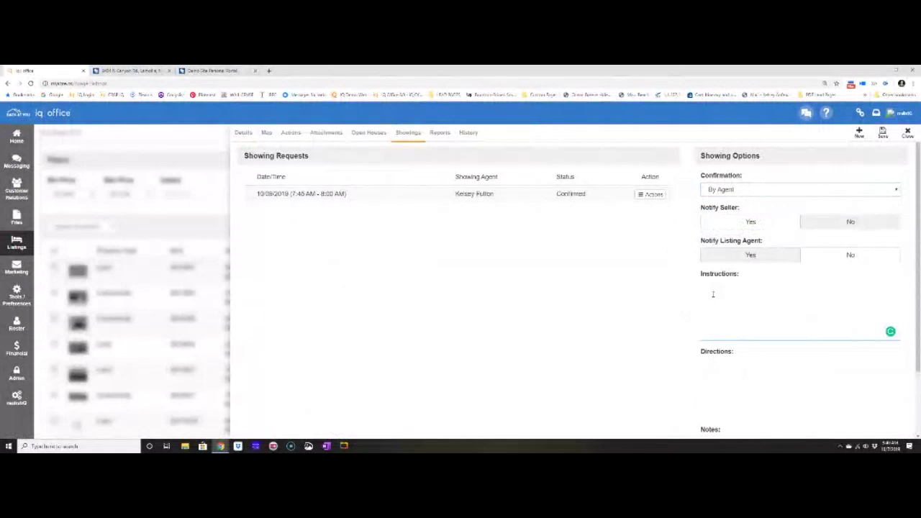
pyautogui.click(729, 380)
pyautogui.scroll(-1, 718, 379)
pyautogui.click(717, 367)
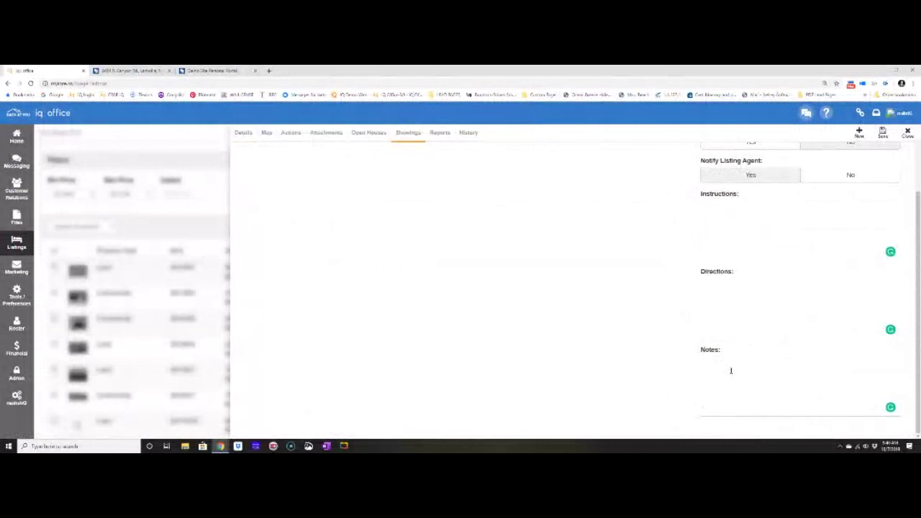
pyautogui.scroll(1, 474, 293)
pyautogui.scroll(1, 474, 293)
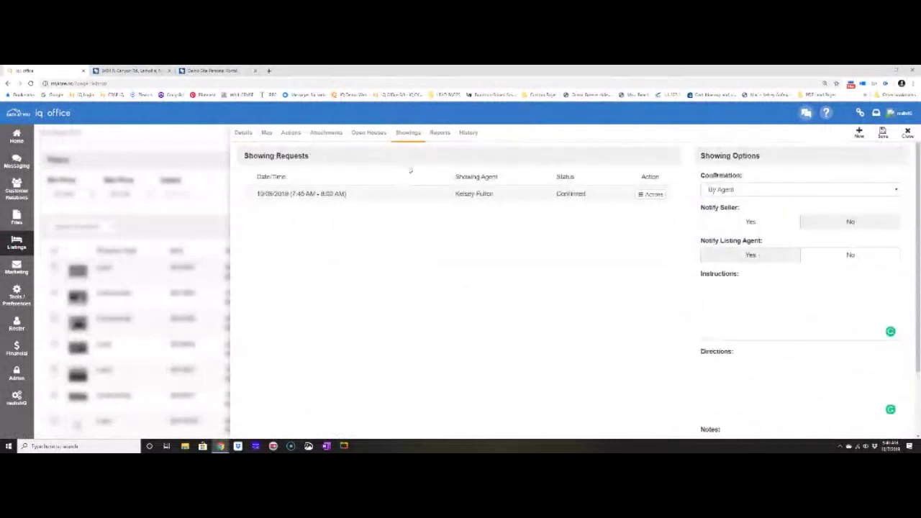
pyautogui.click(648, 195)
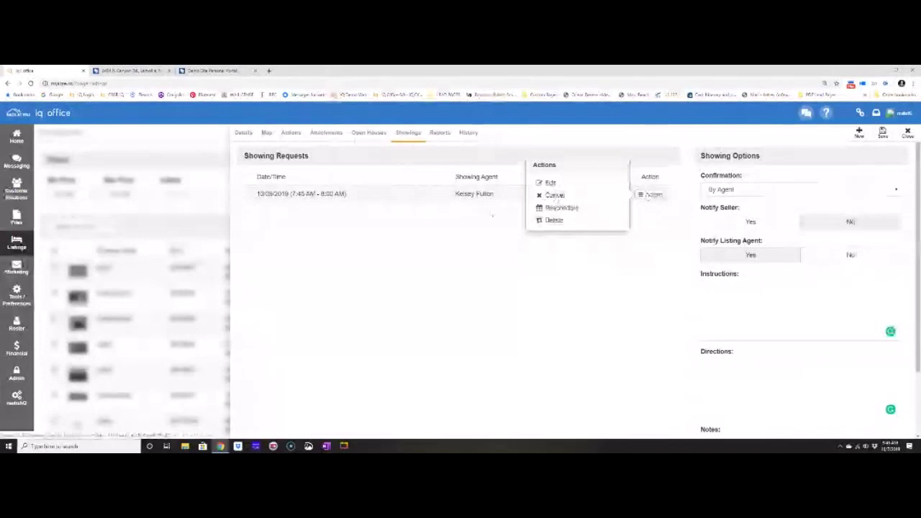
pyautogui.click(491, 214)
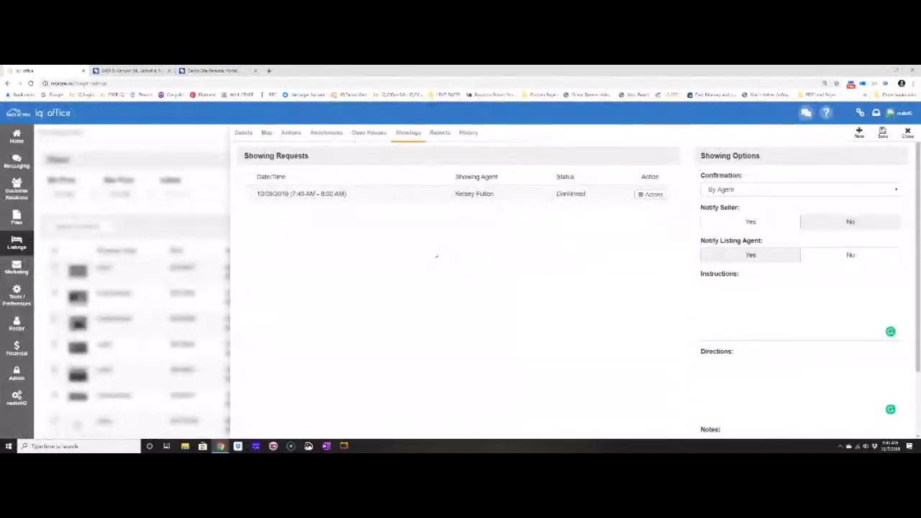
# Switch to the listing's Reports tab to view its report settings.
pyautogui.click(444, 136)
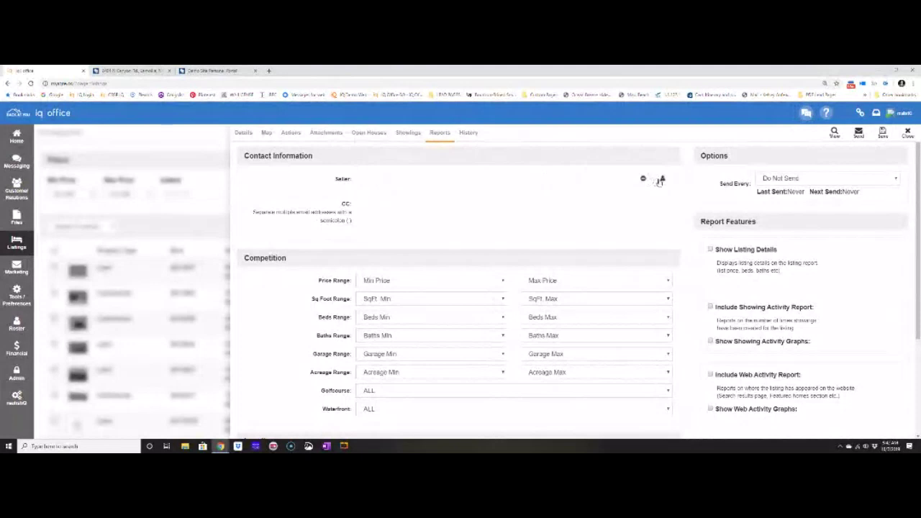
# Add a new seller contact for the report, entering a login user name and password.
pyautogui.click(660, 180)
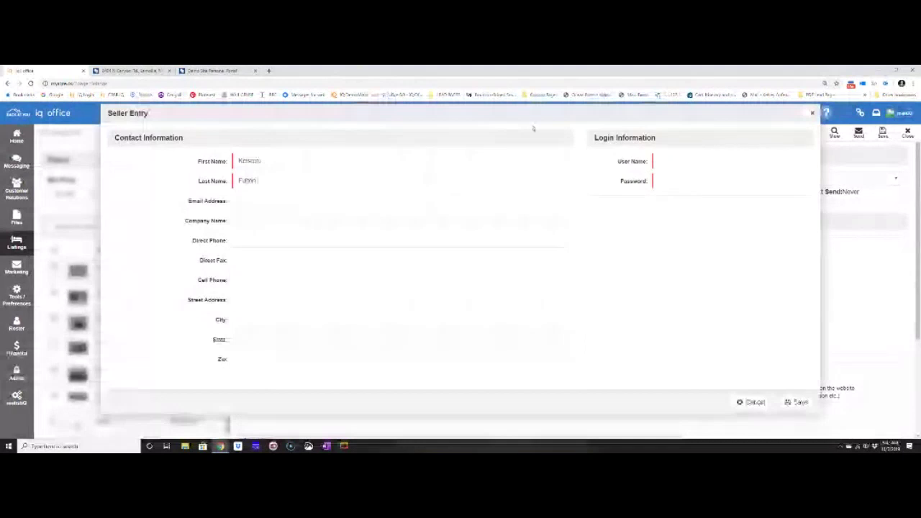
pyautogui.click(670, 160)
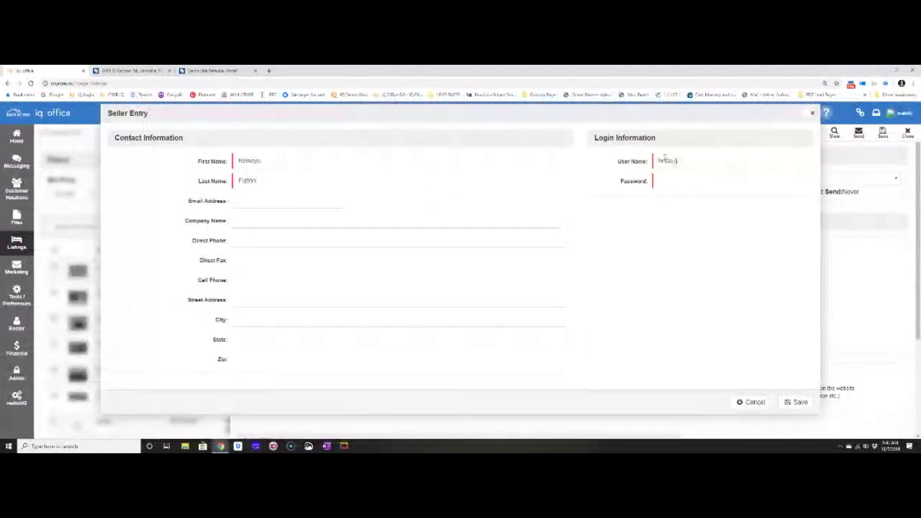
pyautogui.press('Tab')
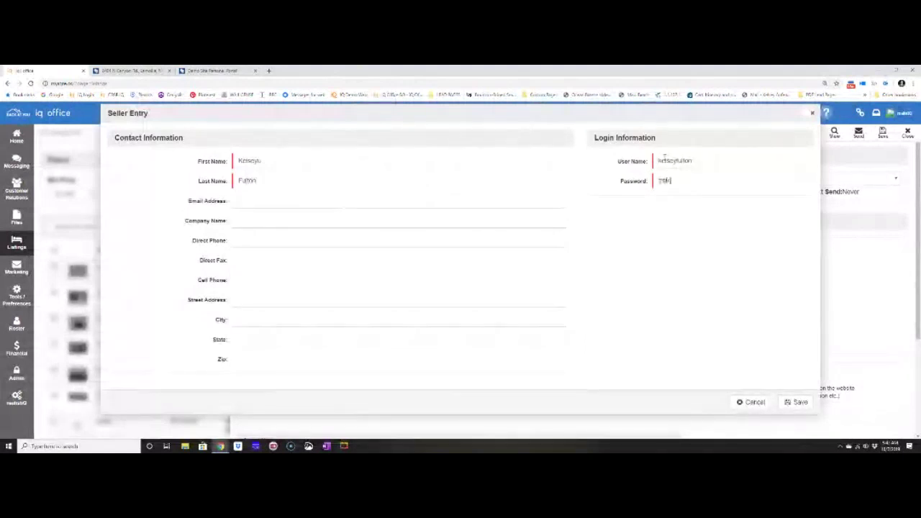
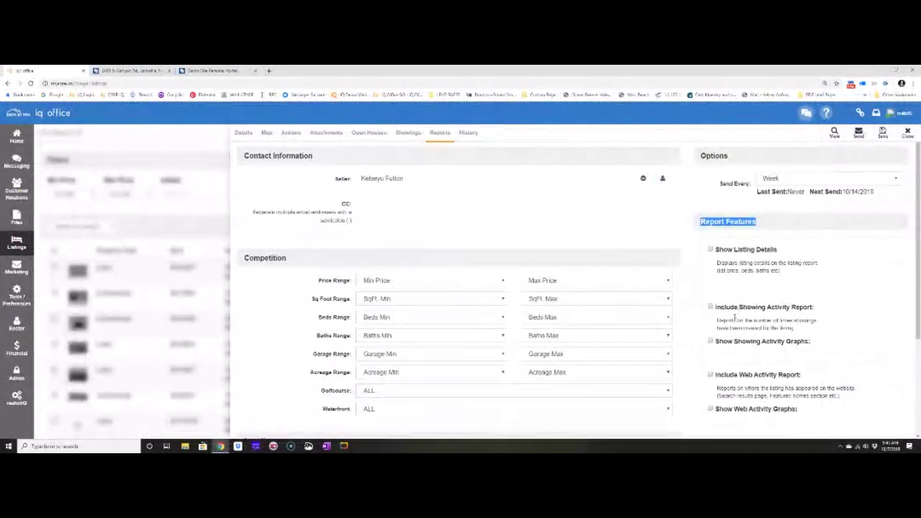
# Enable listing details, showing activity report and graphs, and the referrals report.
pyautogui.click(711, 249)
pyautogui.click(710, 308)
pyautogui.click(711, 341)
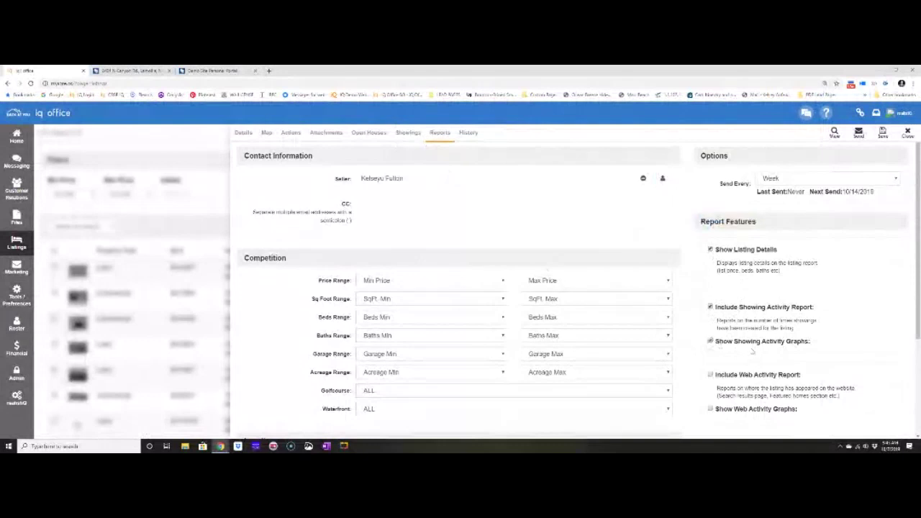
pyautogui.scroll(-1, 752, 350)
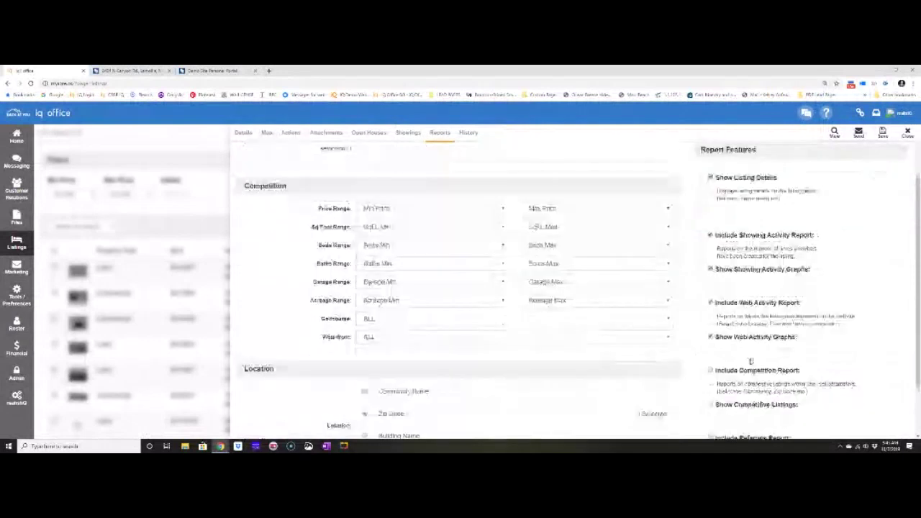
pyautogui.scroll(-1, 751, 361)
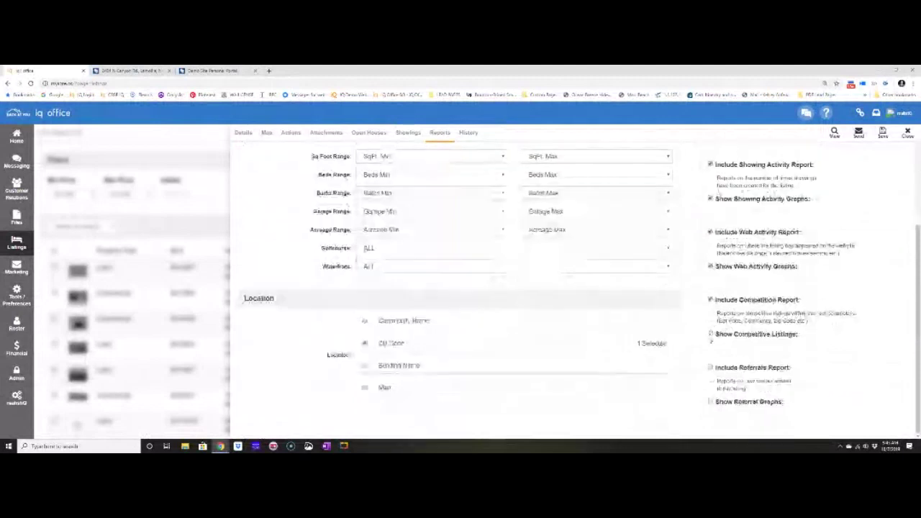
pyautogui.click(711, 367)
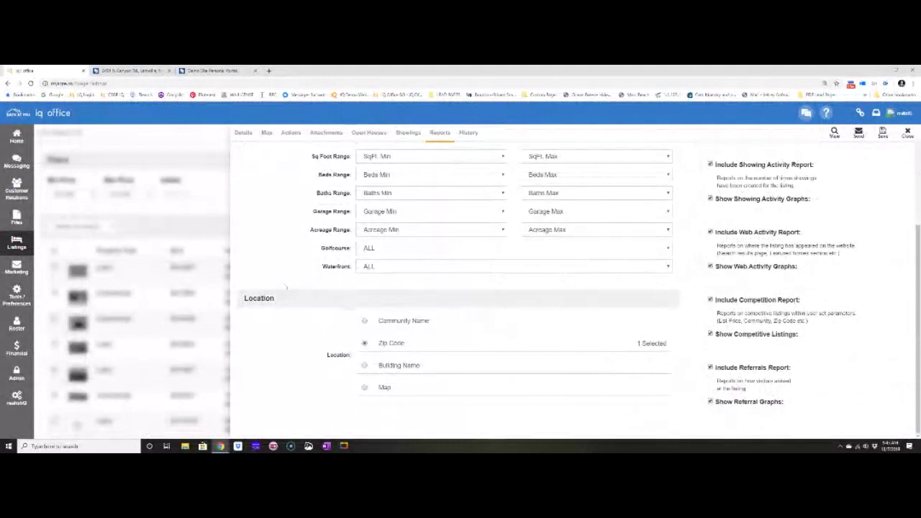
pyautogui.scroll(2, 286, 287)
pyautogui.moveTo(287, 259); pyautogui.dragTo(246, 261)
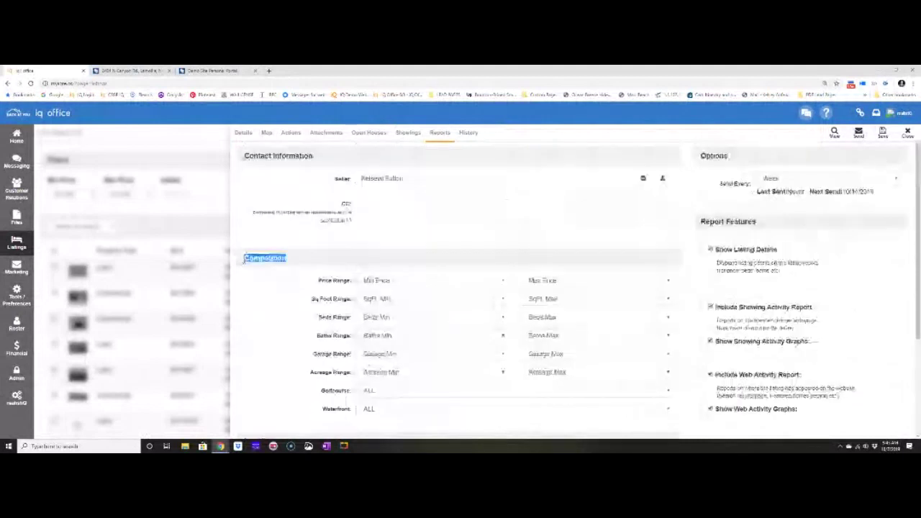
# Set the competition price range to $550,000–$650,000 and minimum square footage to 2,500+.
pyautogui.click(432, 281)
pyautogui.scroll(-3, 425, 173)
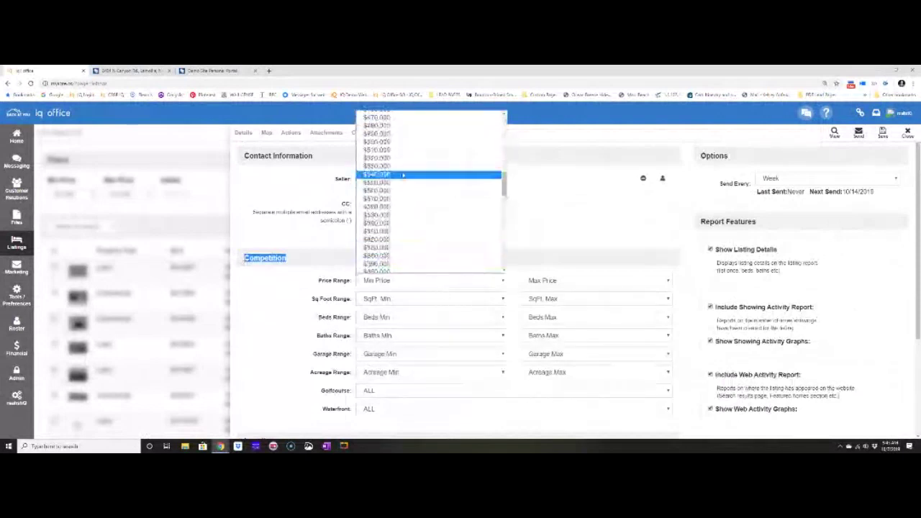
pyautogui.click(403, 182)
pyautogui.click(638, 287)
pyautogui.scroll(-15, 590, 230)
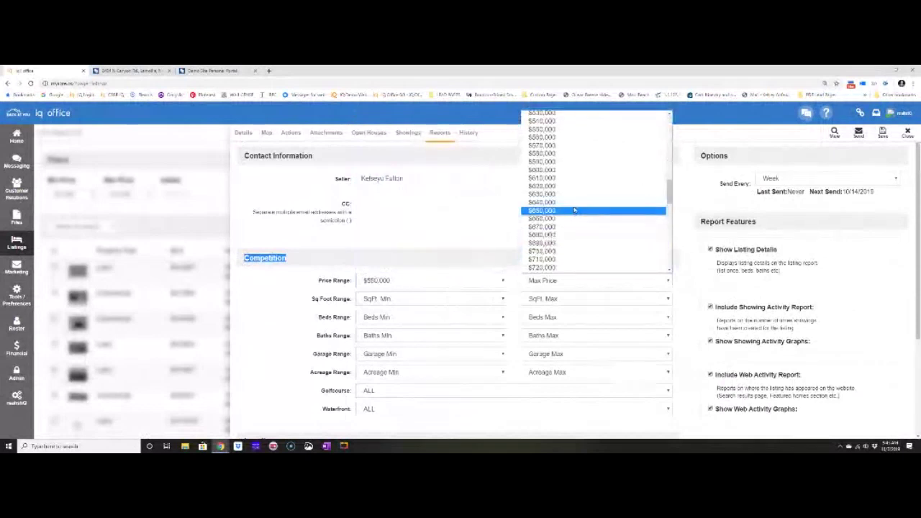
pyautogui.click(576, 211)
pyautogui.click(436, 298)
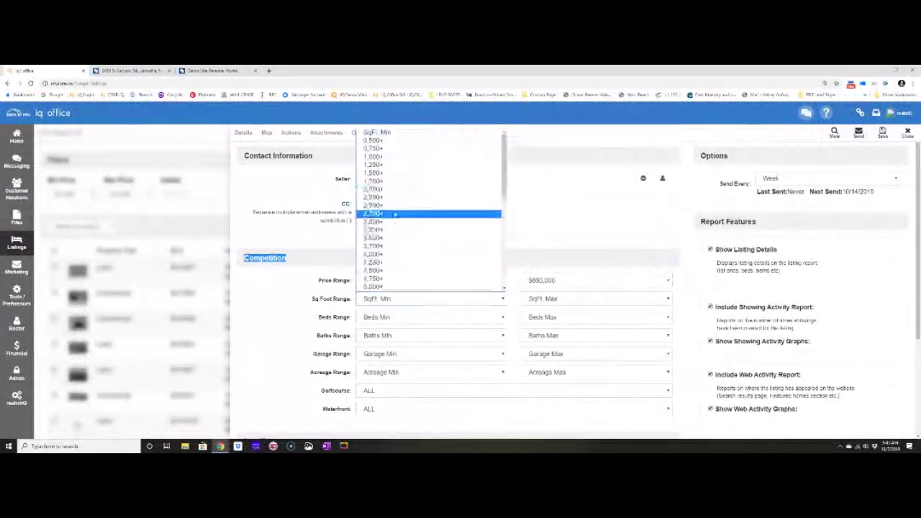
pyautogui.click(401, 206)
# Set minimums of 3 beds, 2 baths and 2 garages, and base location on Community Name.
pyautogui.click(414, 318)
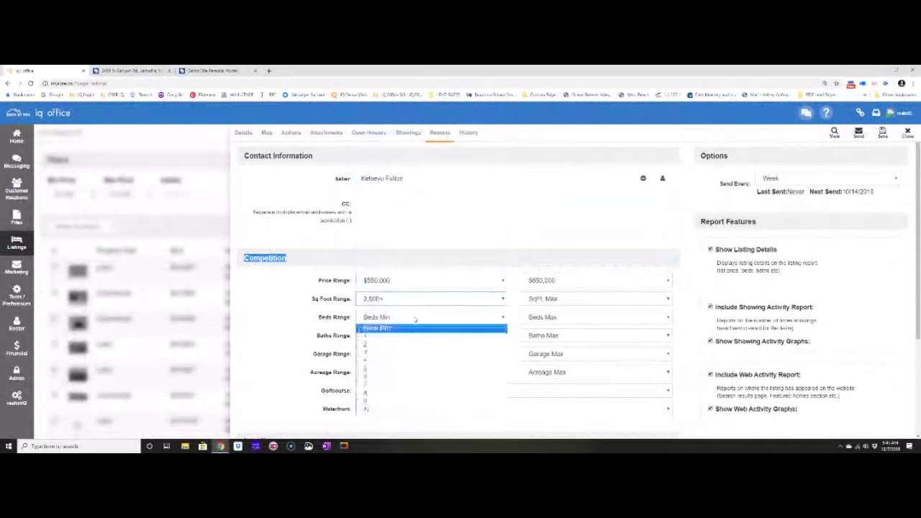
pyautogui.click(400, 354)
pyautogui.click(388, 337)
pyautogui.click(388, 362)
pyautogui.click(378, 354)
pyautogui.click(382, 277)
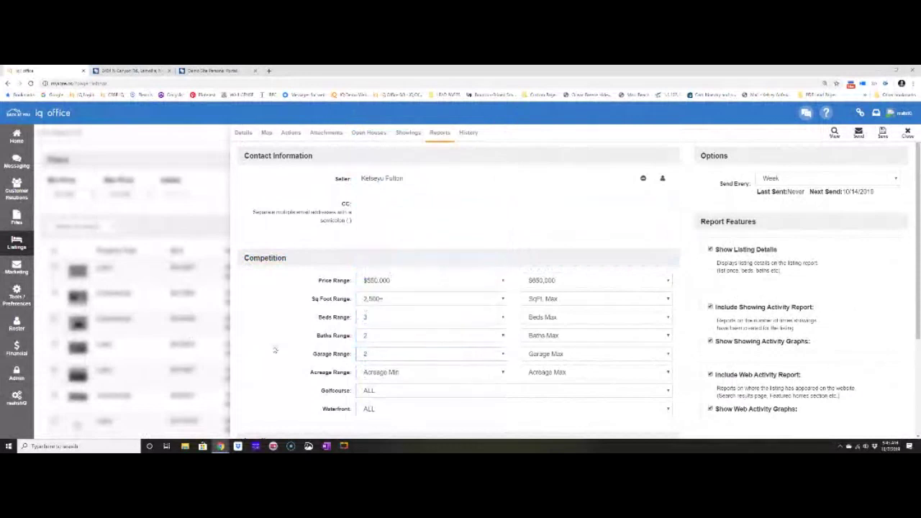
pyautogui.scroll(-1, 366, 353)
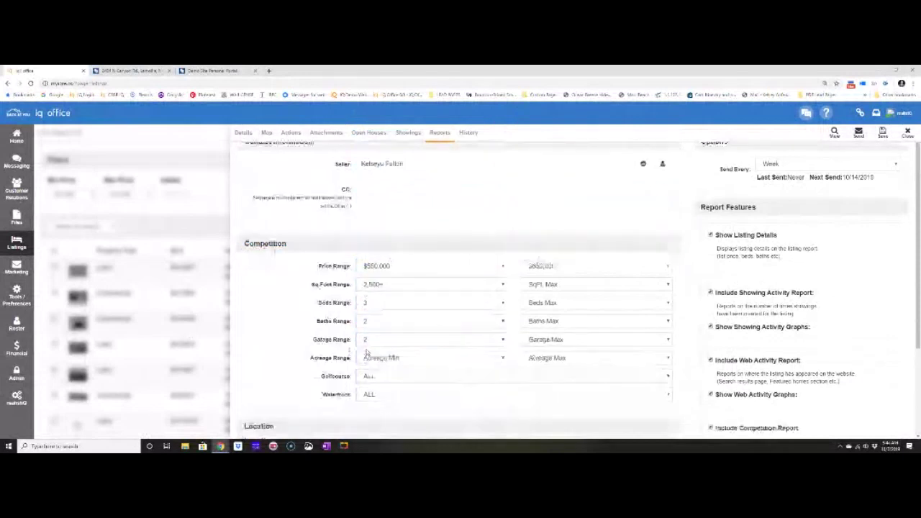
pyautogui.scroll(-2, 367, 352)
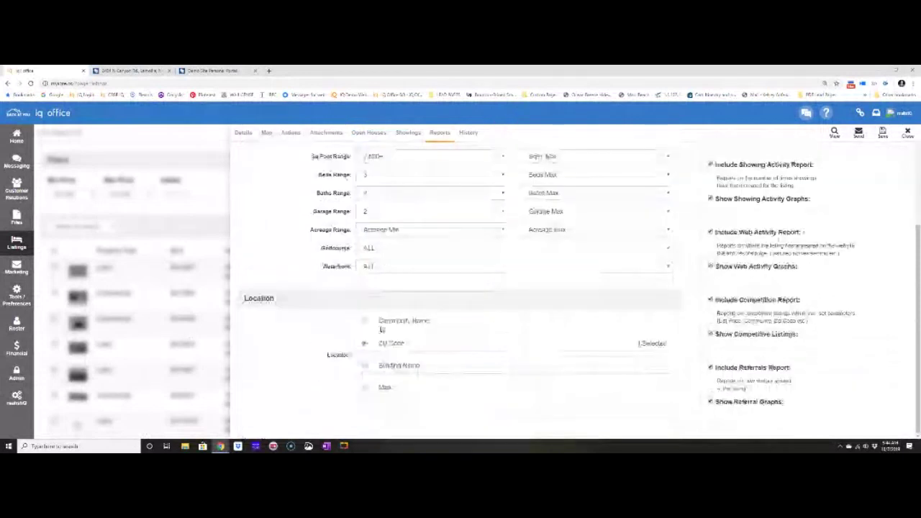
pyautogui.click(365, 322)
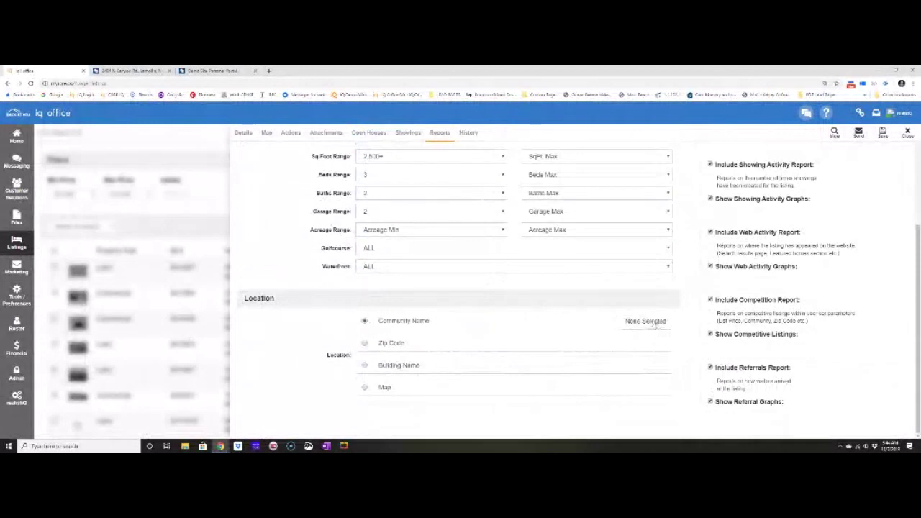
# Select the ELBURZ, CITY OF CARLIN and BIEGLER 1,2,3 communities, then preview the competition report.
pyautogui.click(651, 322)
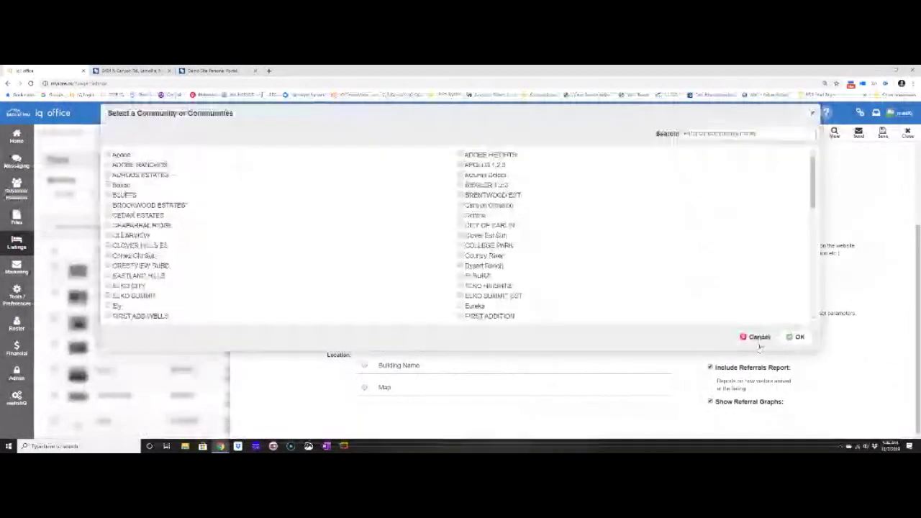
pyautogui.click(460, 276)
pyautogui.click(460, 225)
pyautogui.click(459, 185)
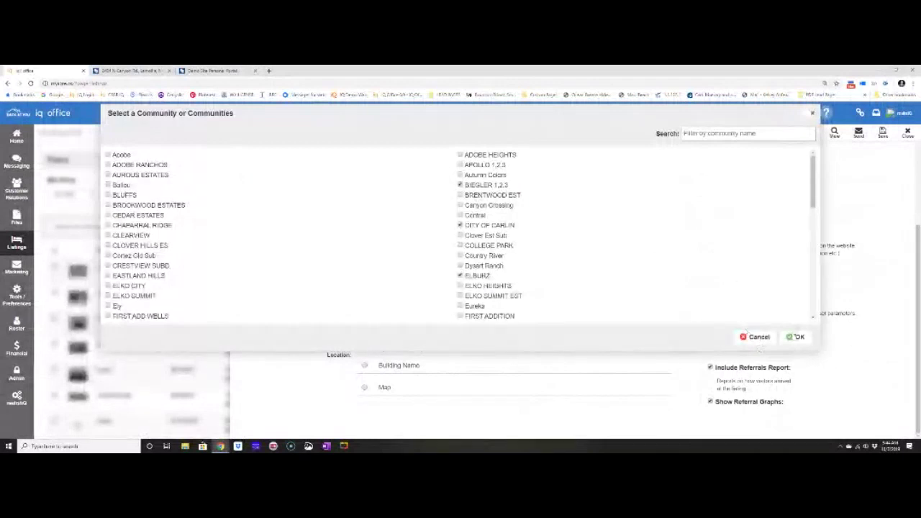
pyautogui.click(796, 336)
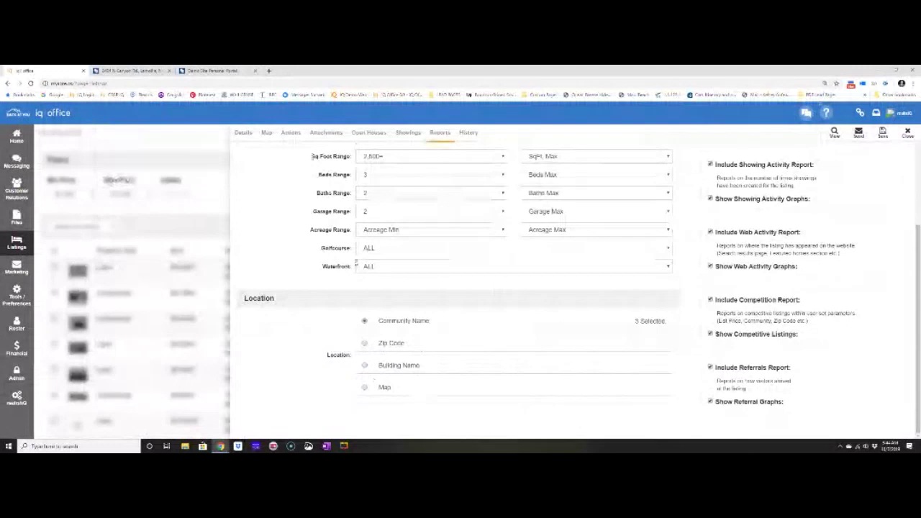
pyautogui.scroll(2, 827, 147)
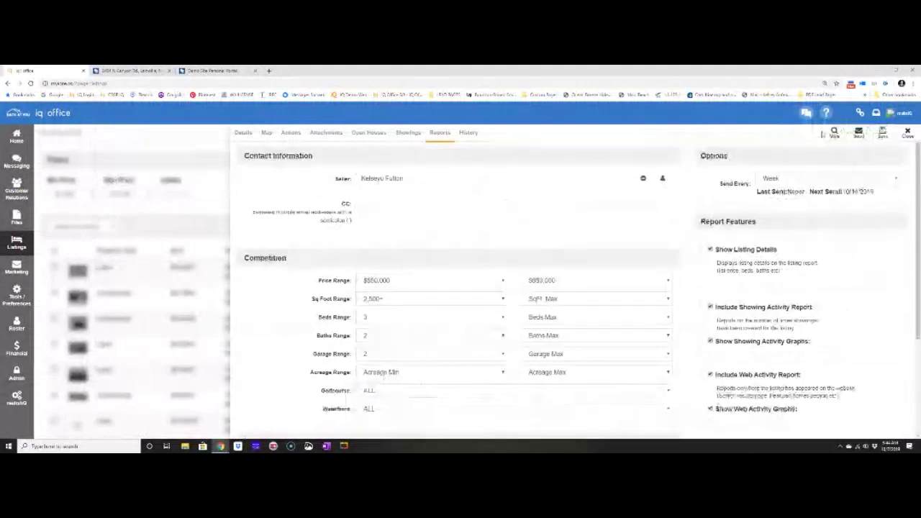
pyautogui.click(836, 134)
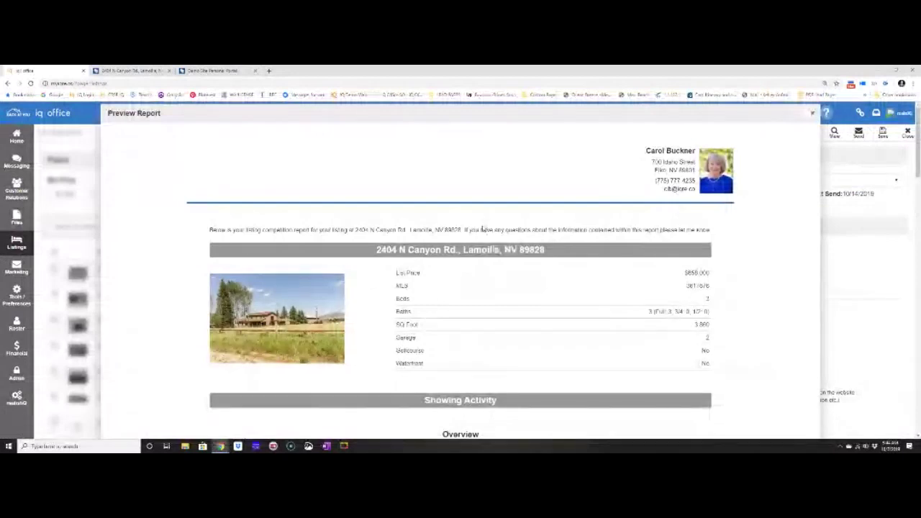
pyautogui.scroll(-1, 482, 229)
pyautogui.scroll(-1, 292, 232)
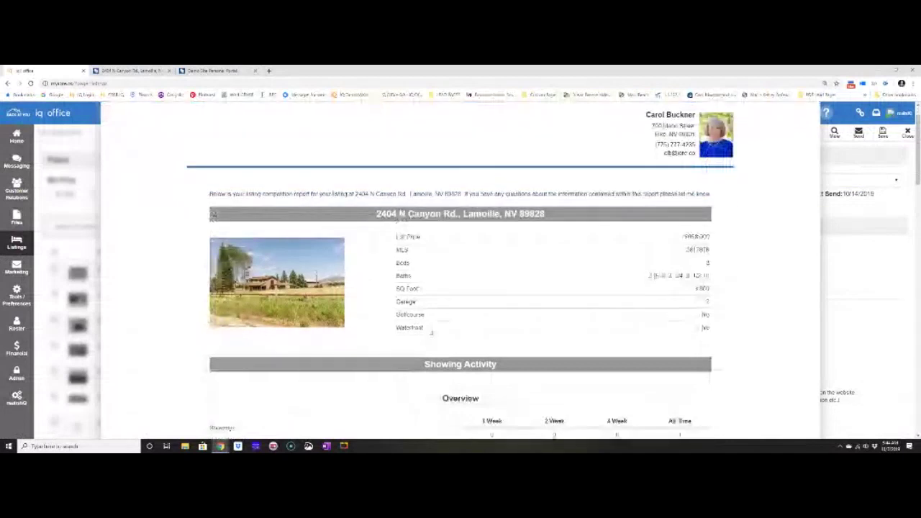
pyautogui.scroll(-1, 496, 312)
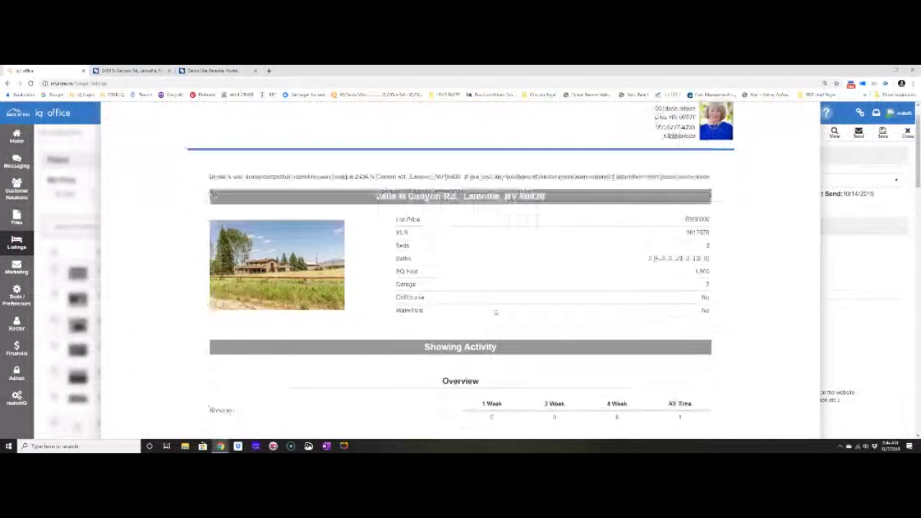
pyautogui.scroll(-3, 495, 312)
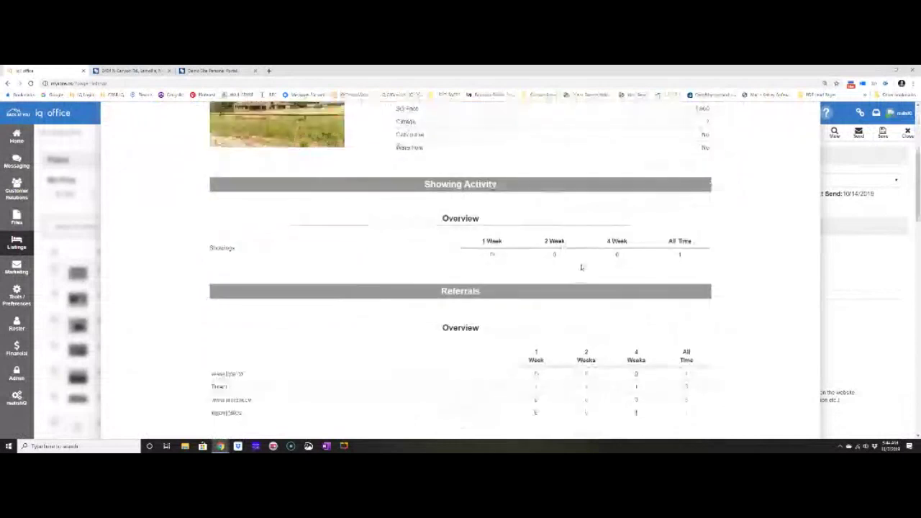
pyautogui.scroll(-2, 581, 266)
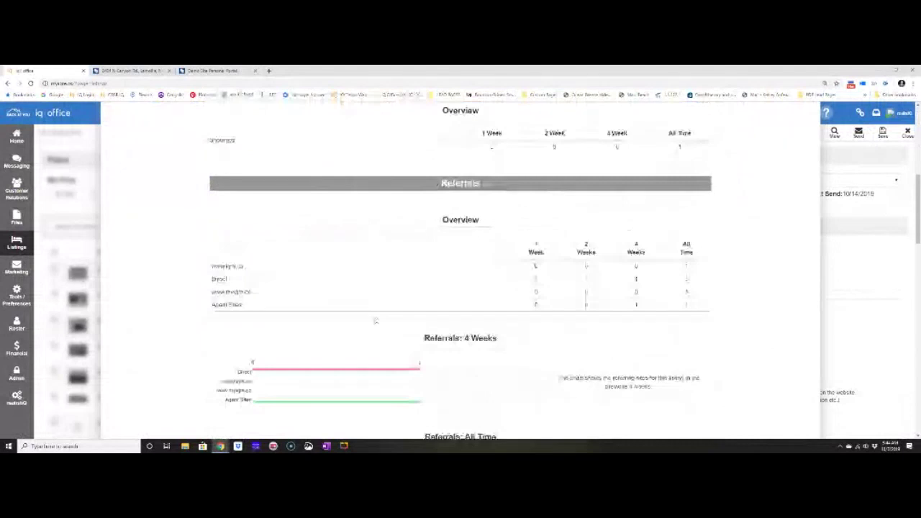
pyautogui.scroll(-3, 469, 302)
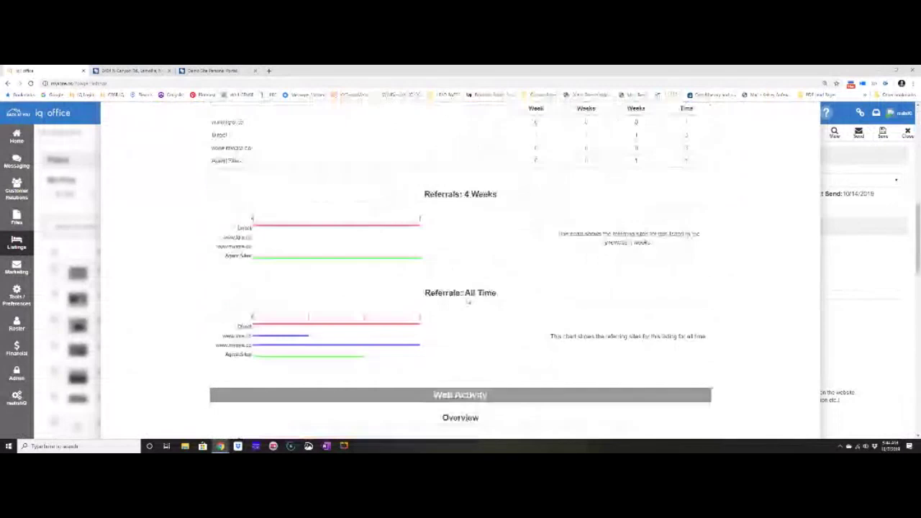
pyautogui.scroll(15, 782, 190)
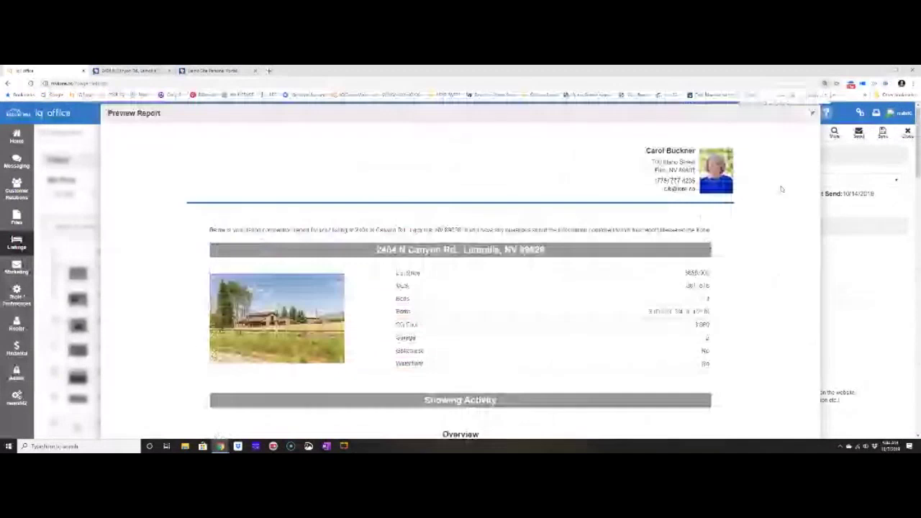
# Close the report preview and change the competition location method from Community Name to Map.
pyautogui.press('Escape')
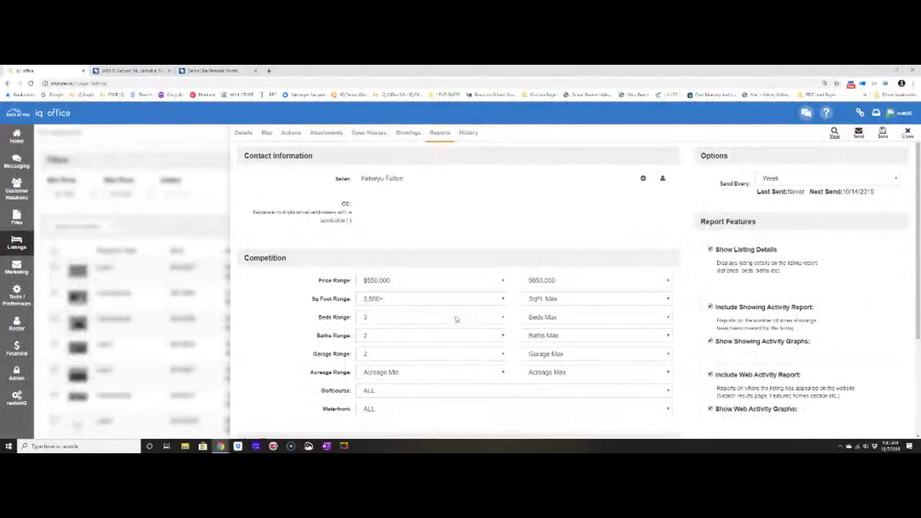
pyautogui.scroll(-4, 456, 319)
pyautogui.moveTo(245, 298); pyautogui.dragTo(295, 311)
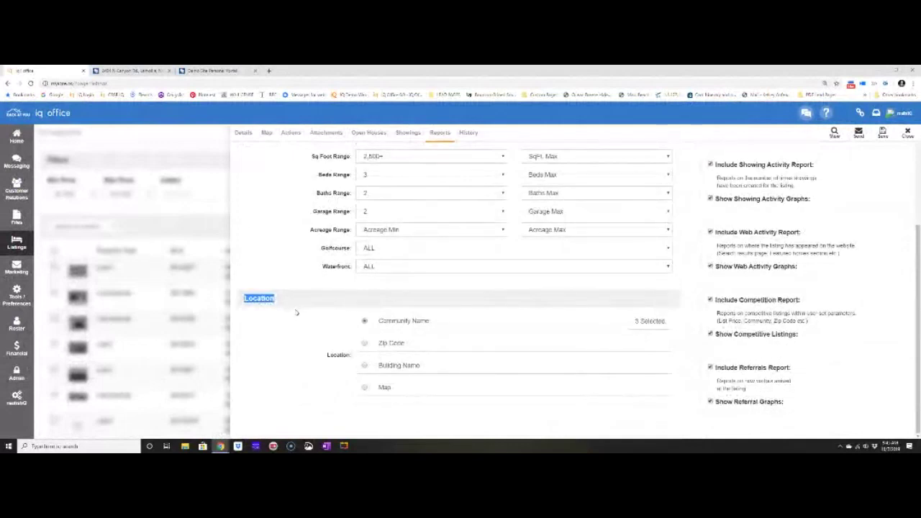
pyautogui.click(364, 389)
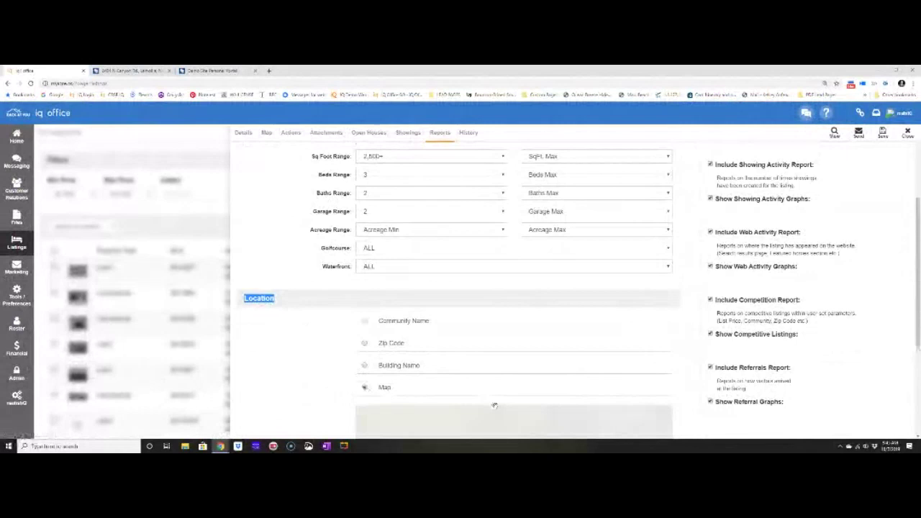
# Pan around the listing map, then set Location back to Community Name with its 3 communities.
pyautogui.scroll(-3, 494, 405)
pyautogui.scroll(1, 502, 298)
pyautogui.moveTo(477, 288); pyautogui.dragTo(493, 343)
pyautogui.scroll(1, 495, 336)
pyautogui.scroll(1, 492, 342)
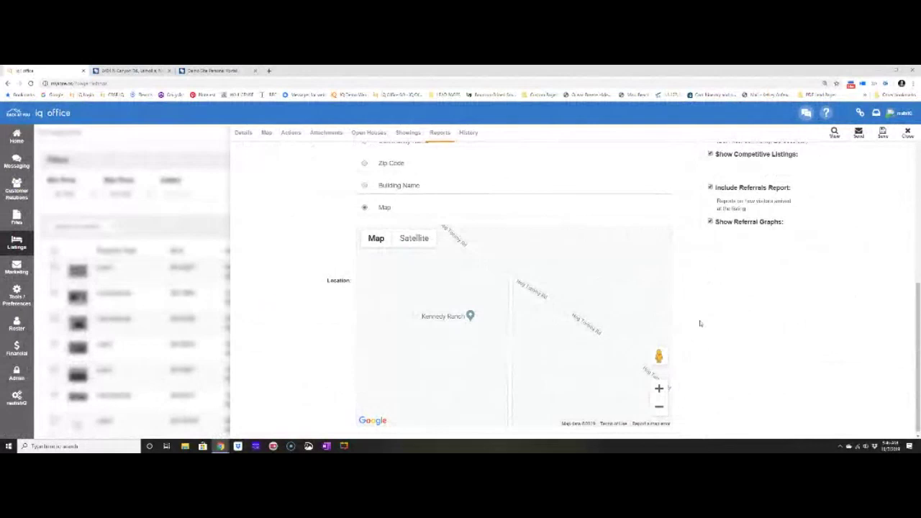
pyautogui.scroll(1, 684, 323)
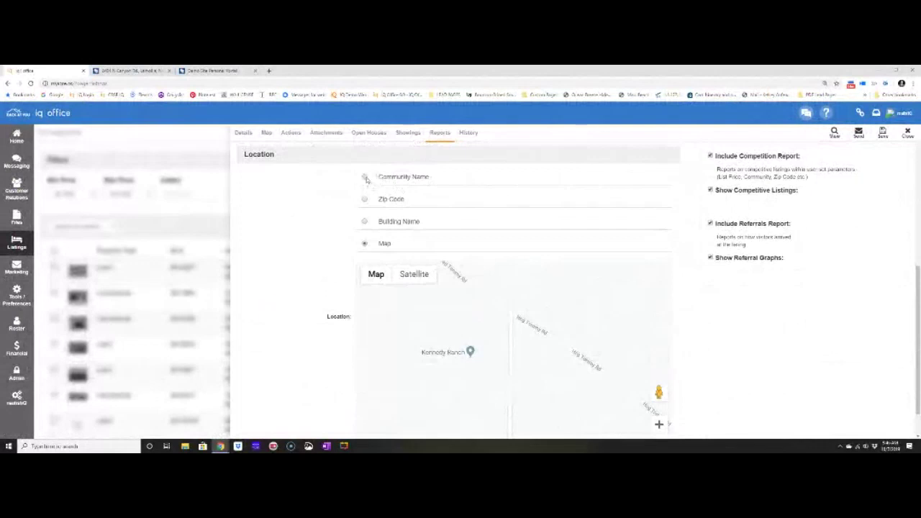
pyautogui.click(365, 177)
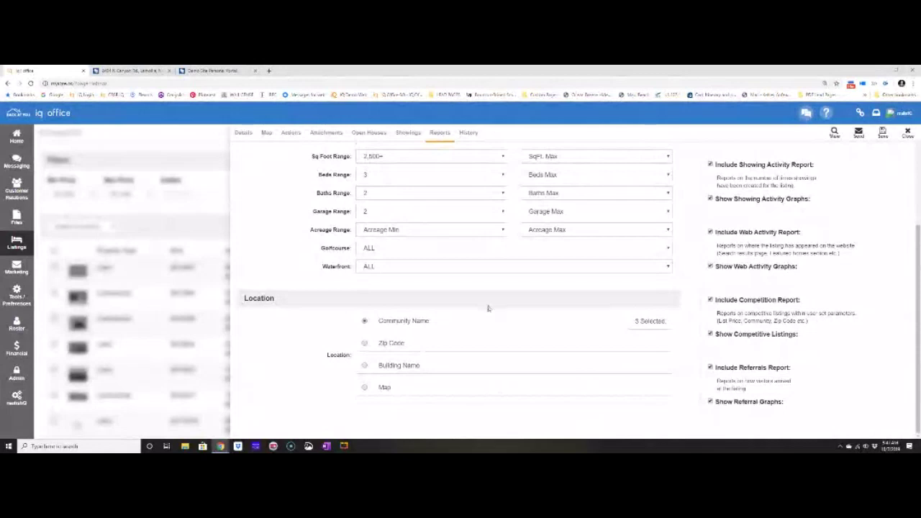
# Show the listing's Details page with its description and Story section.
pyautogui.scroll(3, 488, 308)
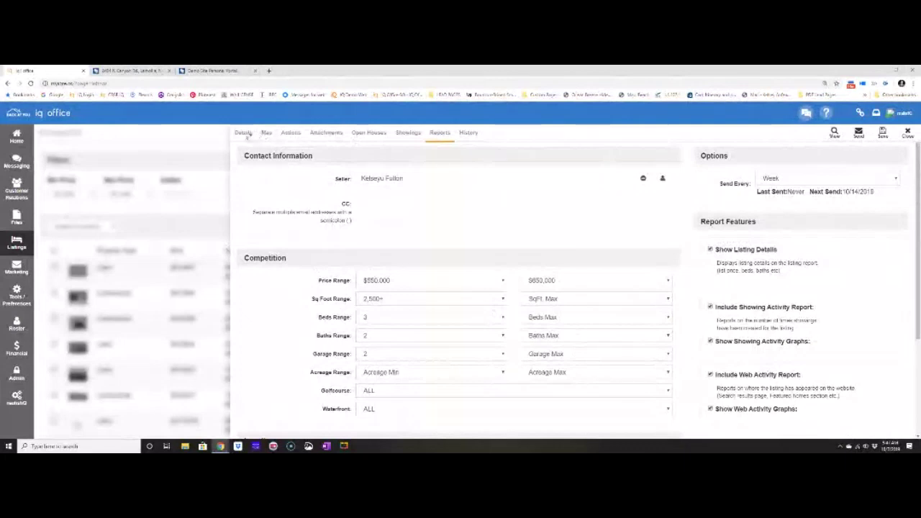
pyautogui.click(243, 134)
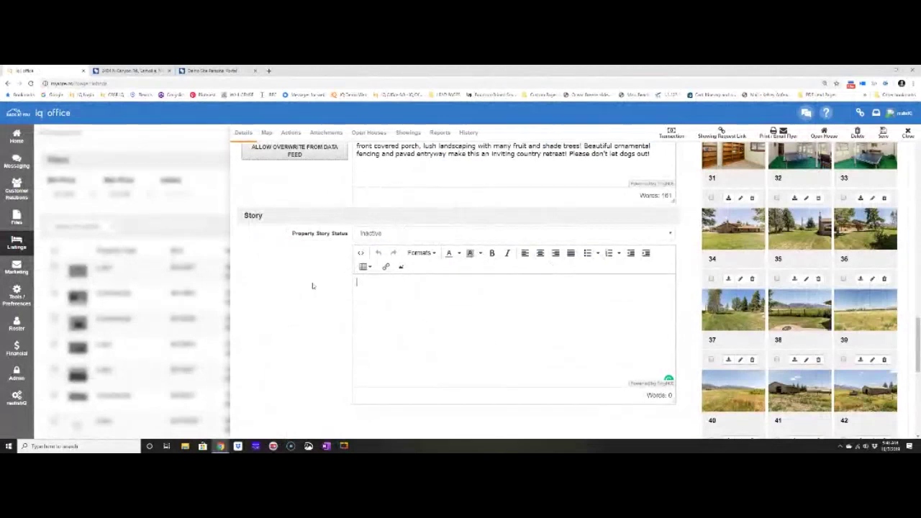
# Review the listing's Actions, Open Houses, Showings and Reports tabs, then close the listing record.
pyautogui.click(290, 132)
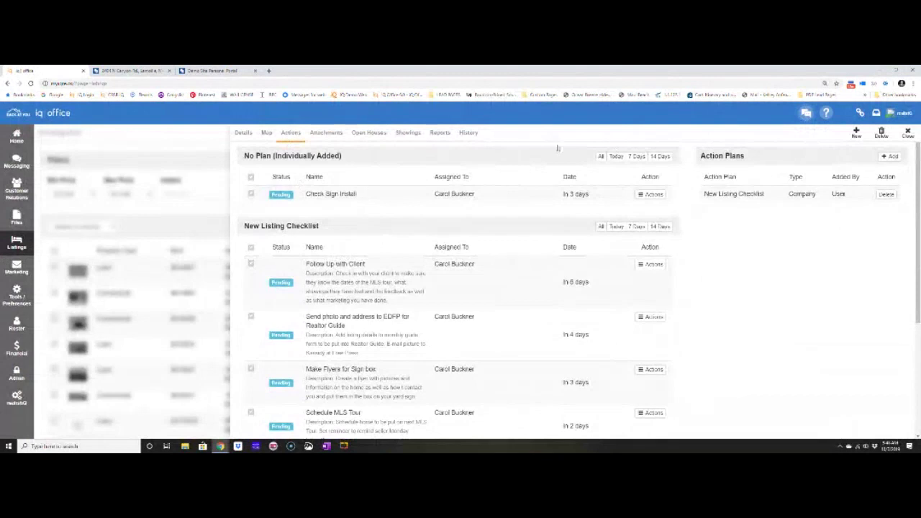
pyautogui.click(370, 132)
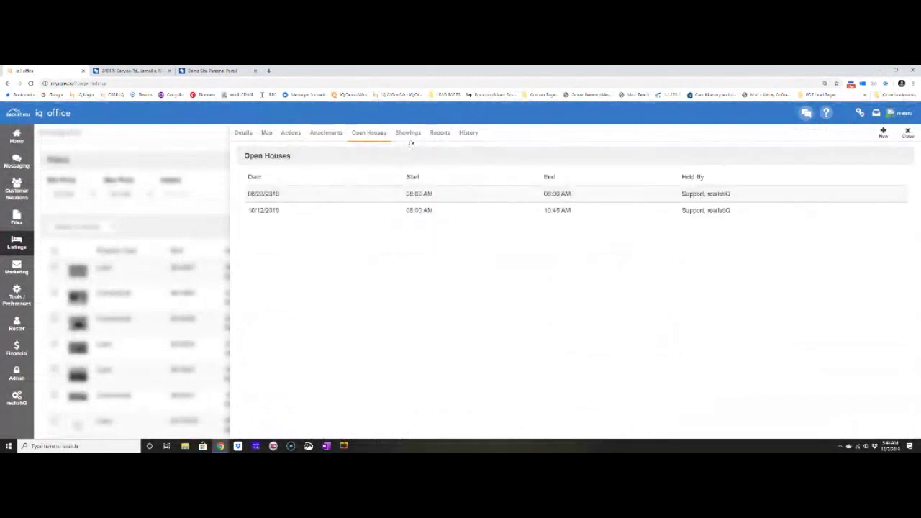
pyautogui.click(411, 136)
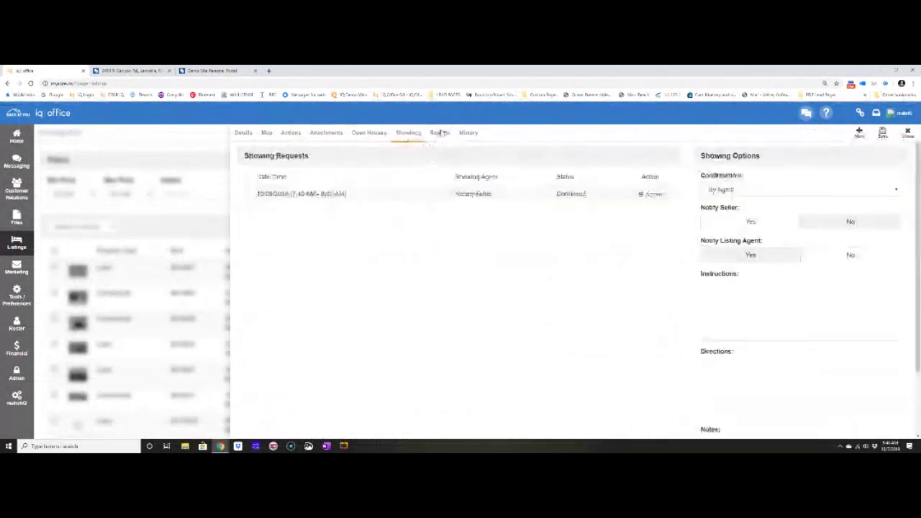
pyautogui.click(440, 132)
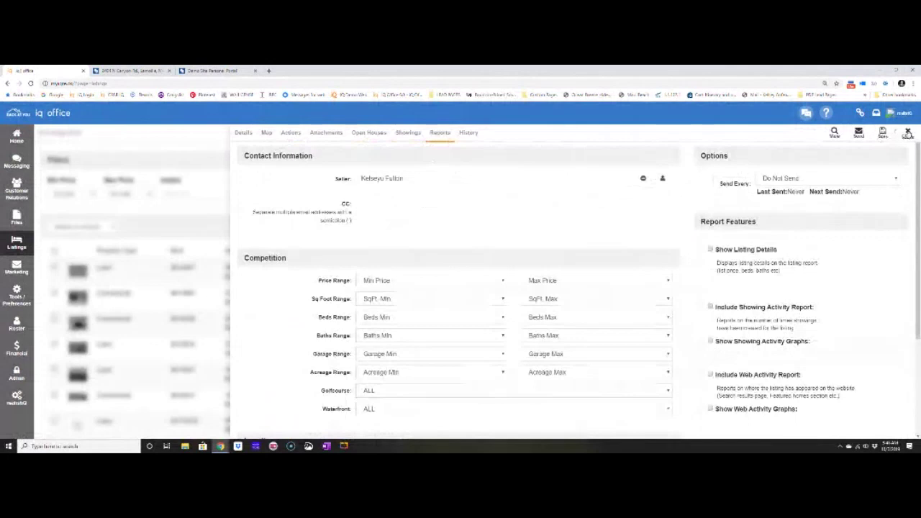
pyautogui.click(908, 134)
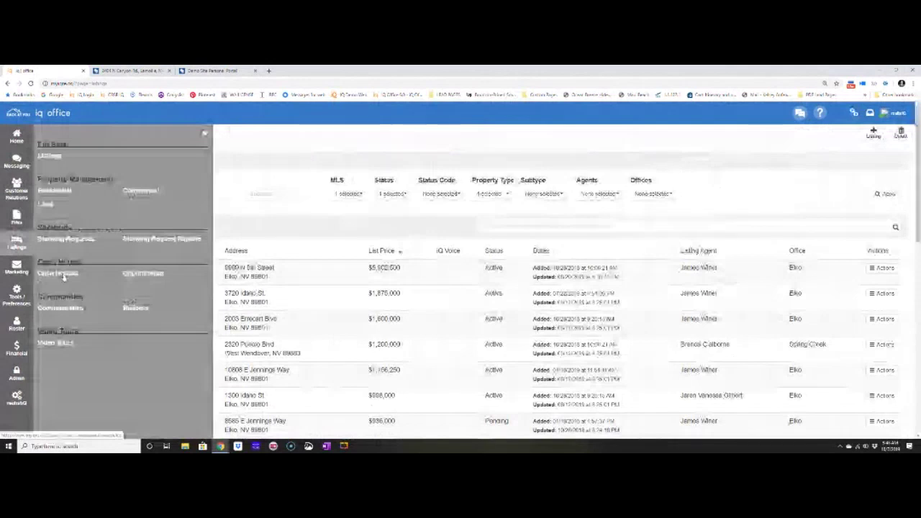
# In scheduled open houses, update an open house with new start and end times.
pyautogui.click(41, 269)
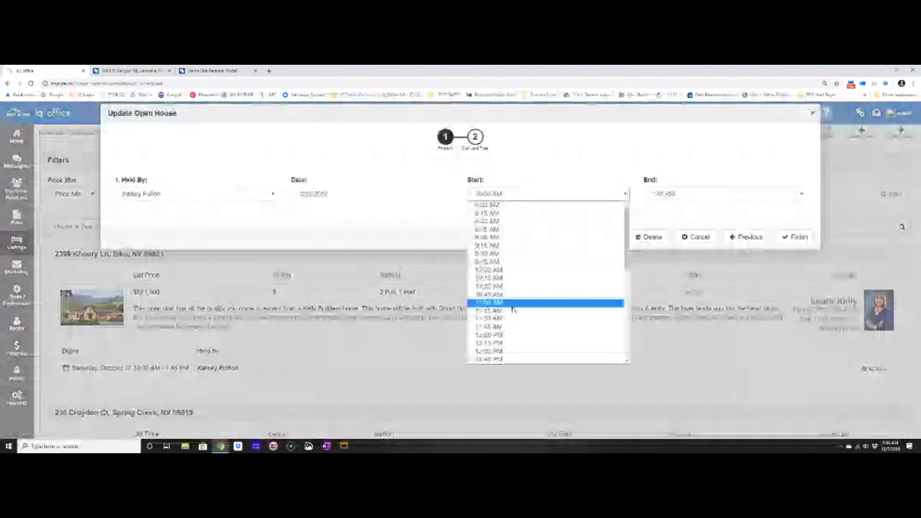
pyautogui.click(536, 302)
pyautogui.click(684, 194)
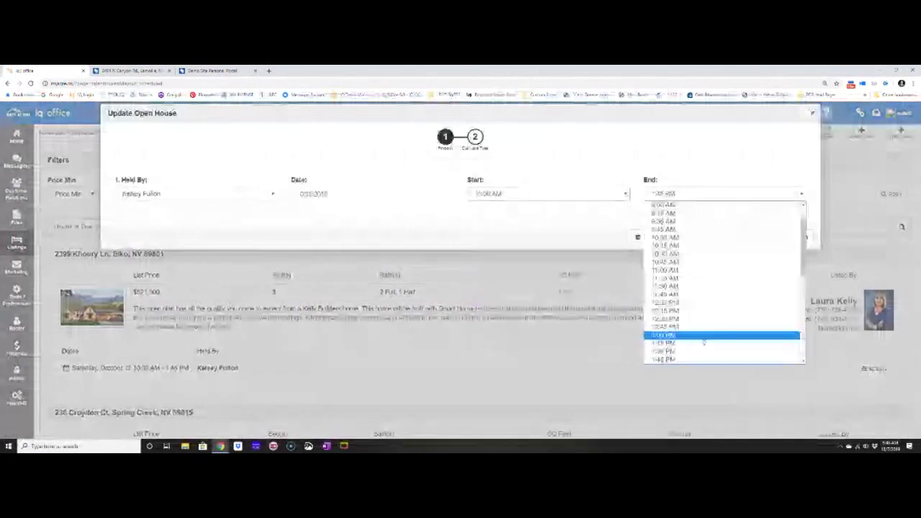
pyautogui.click(704, 340)
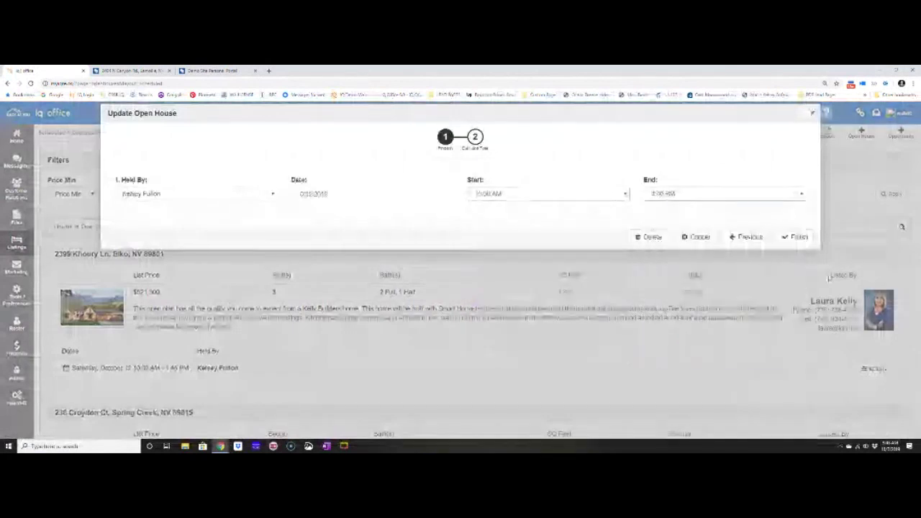
pyautogui.click(796, 236)
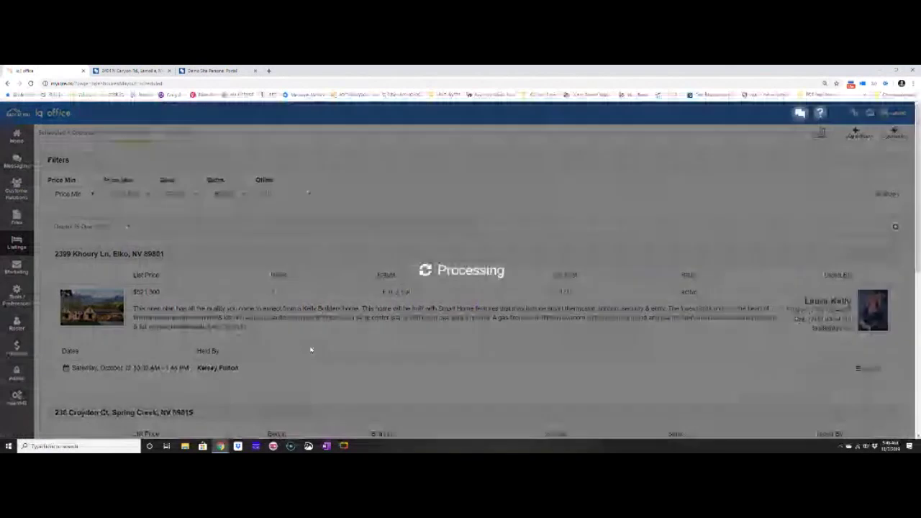
pyautogui.click(868, 368)
pyautogui.click(825, 364)
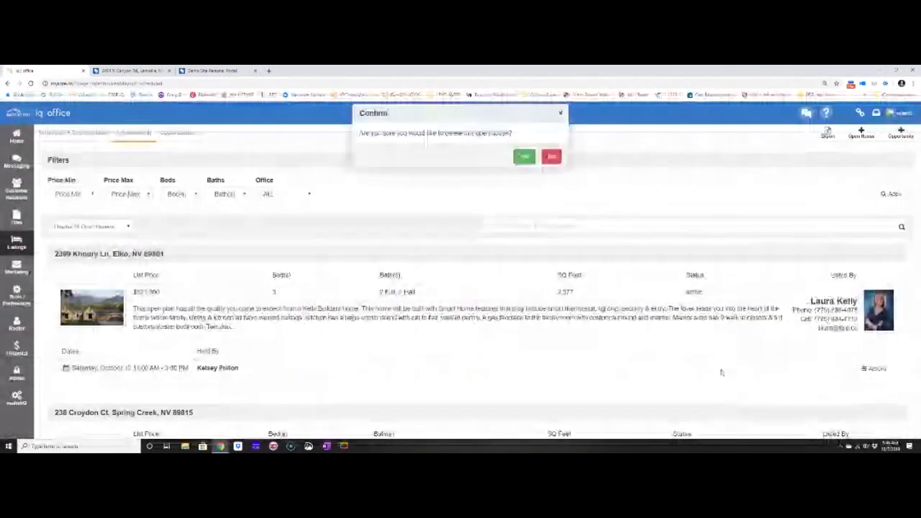
pyautogui.click(524, 156)
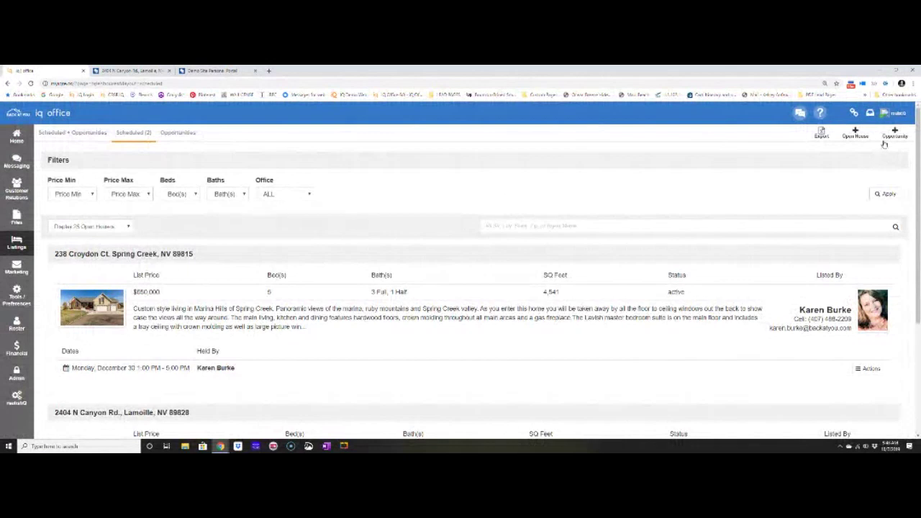
# Start a new open house, browse the property list, then cancel the Create Open House dialog.
pyautogui.click(895, 134)
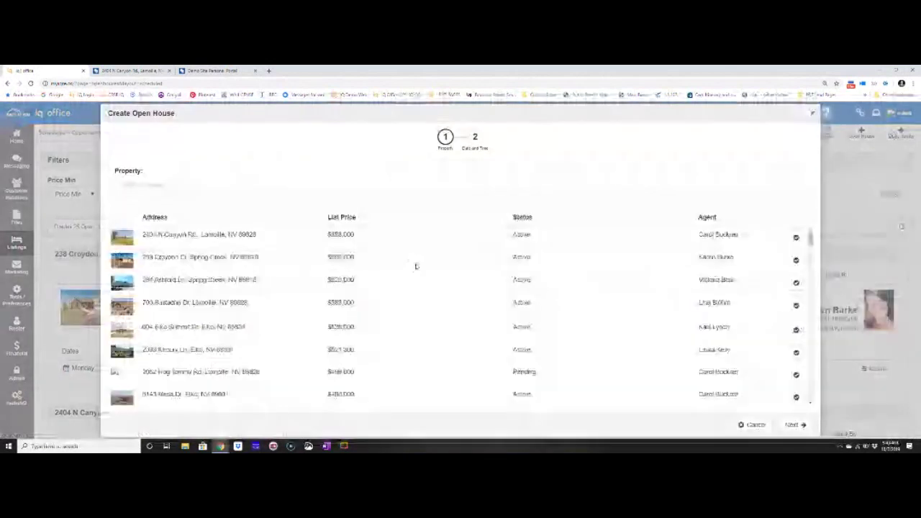
pyautogui.scroll(-2, 506, 286)
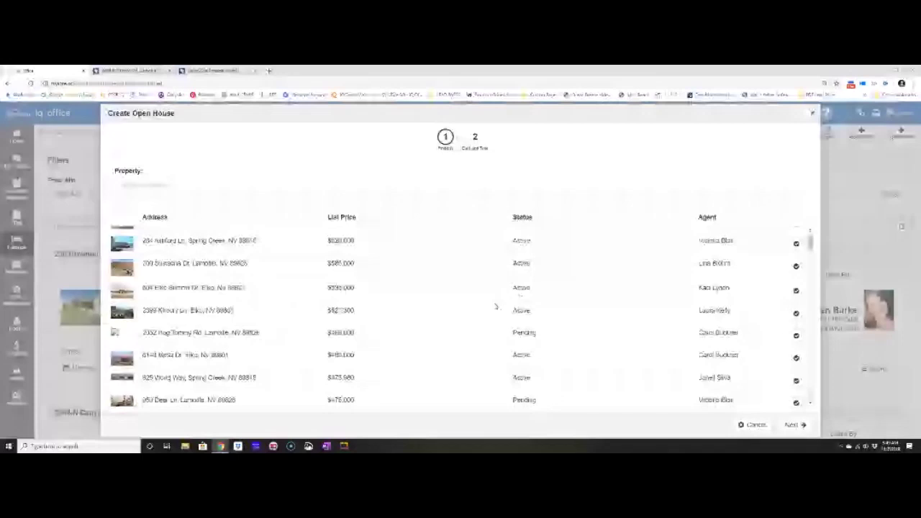
pyautogui.click(753, 424)
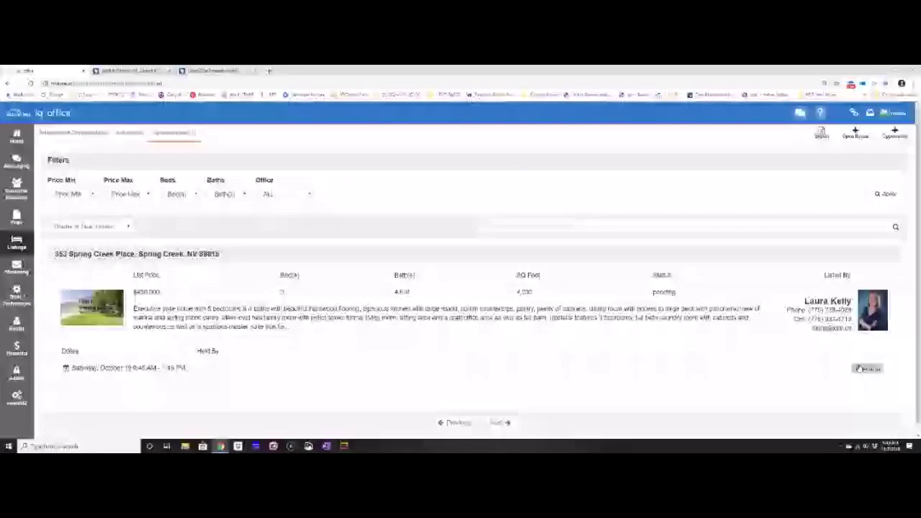
# Open the Spring Creek Place opportunity's Actions menu, then open a new browser tab.
pyautogui.click(860, 369)
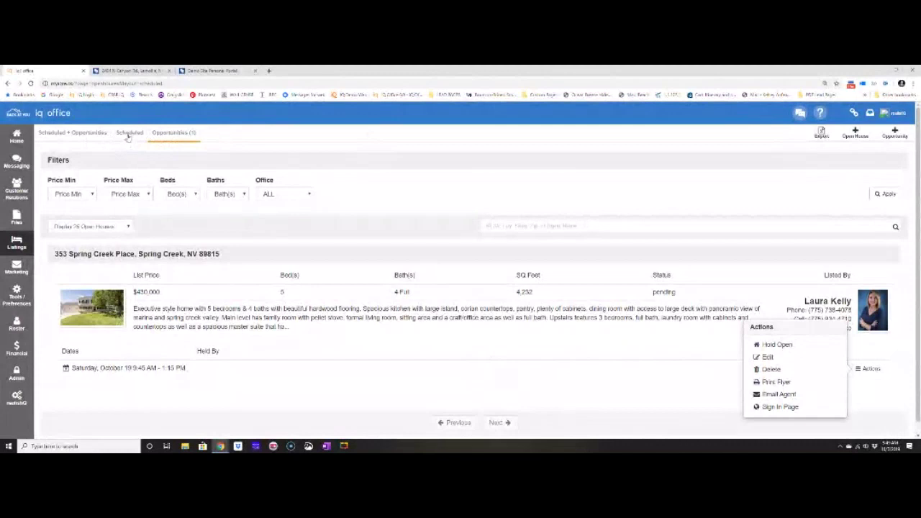
pyautogui.click(269, 72)
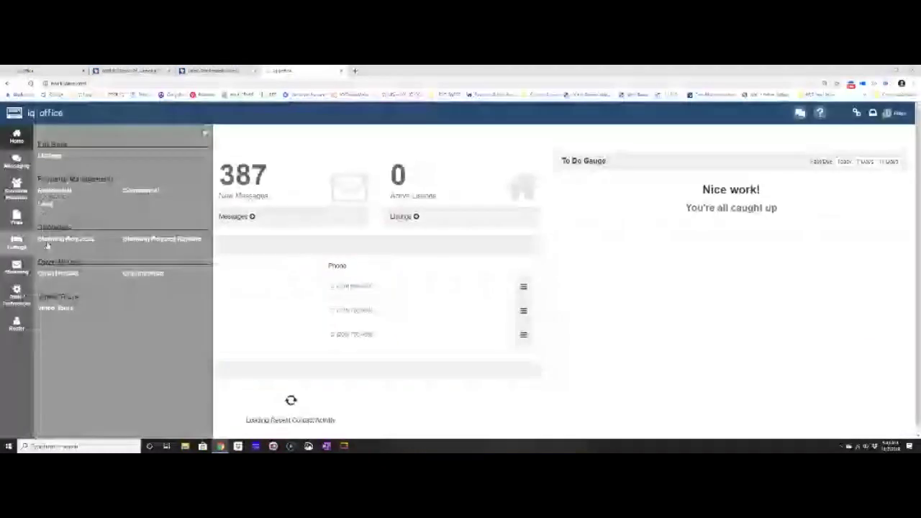
pyautogui.click(48, 274)
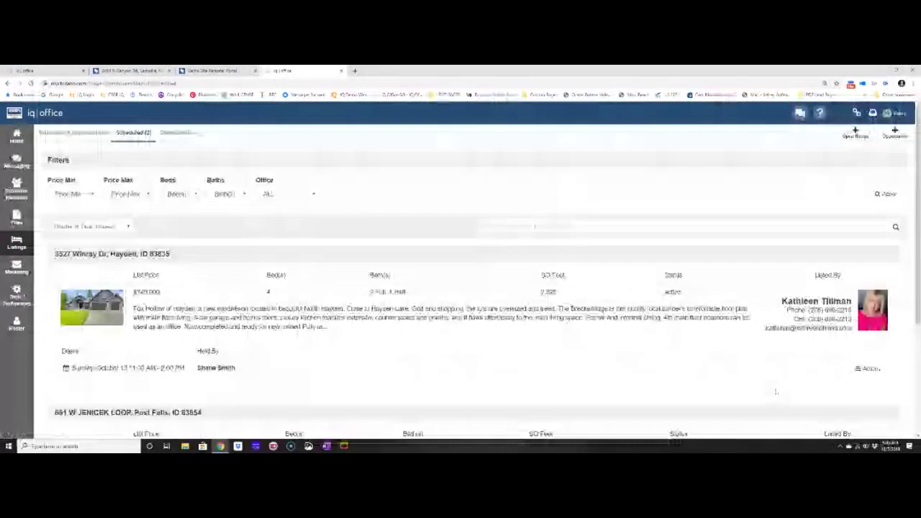
pyautogui.scroll(-1, 776, 392)
pyautogui.click(867, 296)
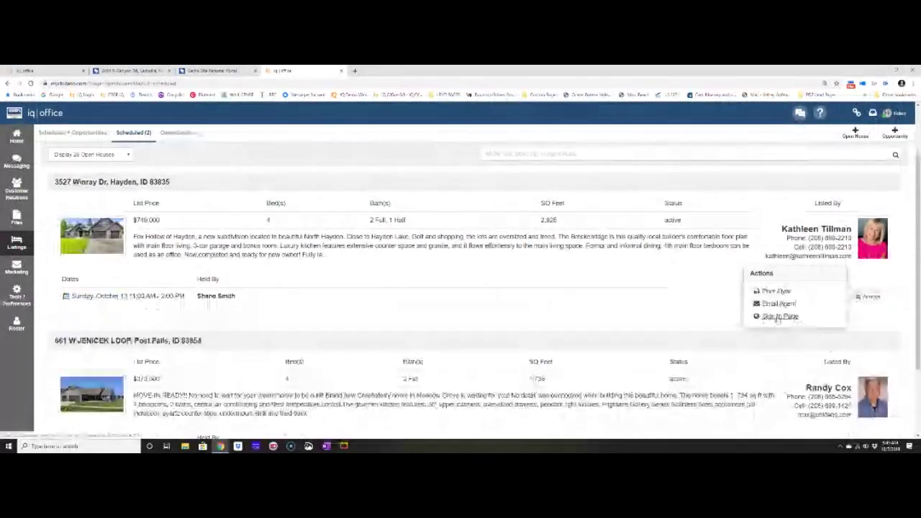
pyautogui.click(779, 316)
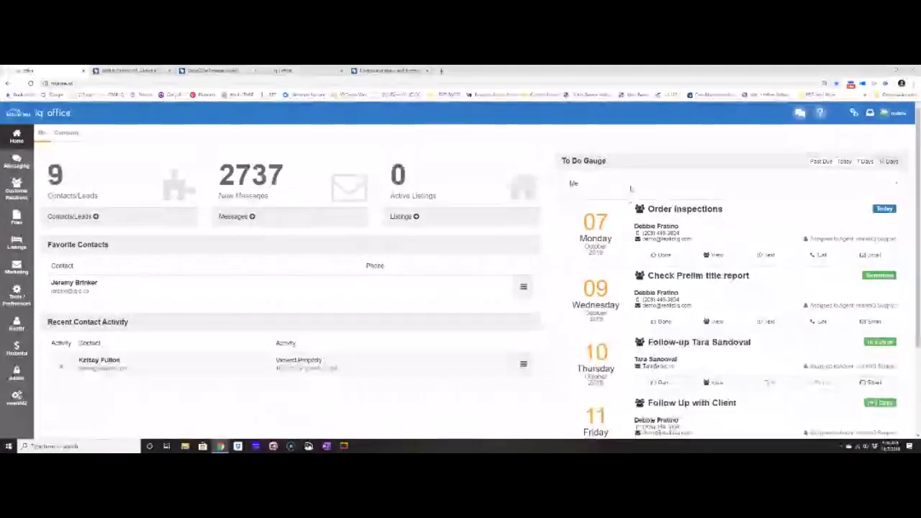
# For the listing agent, mark Add to Realty Pro done with note 'This is completed.here is the yebsite'.
pyautogui.click(630, 188)
pyautogui.click(597, 226)
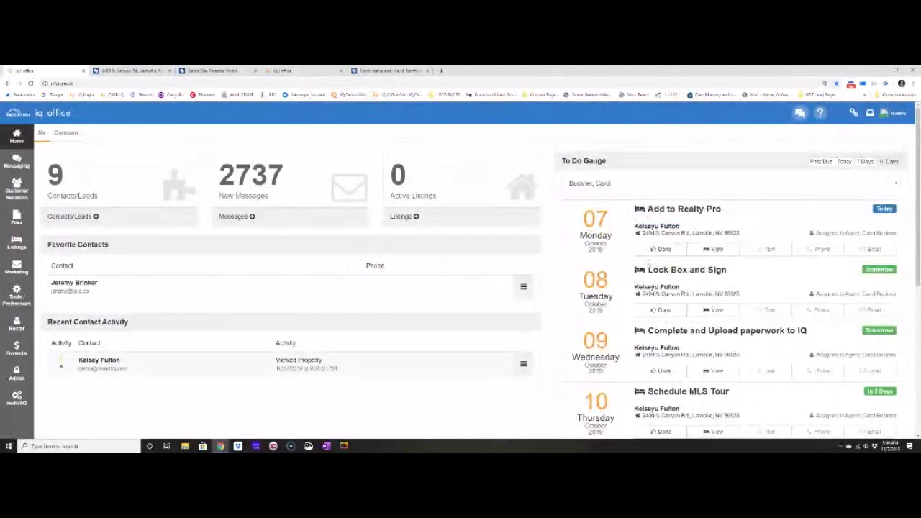
pyautogui.scroll(-2, 664, 330)
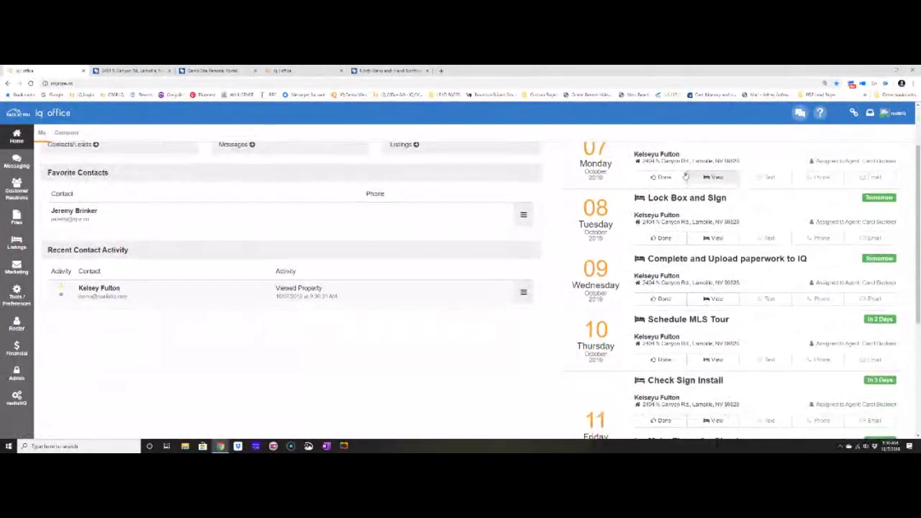
pyautogui.scroll(2, 730, 391)
pyautogui.click(657, 249)
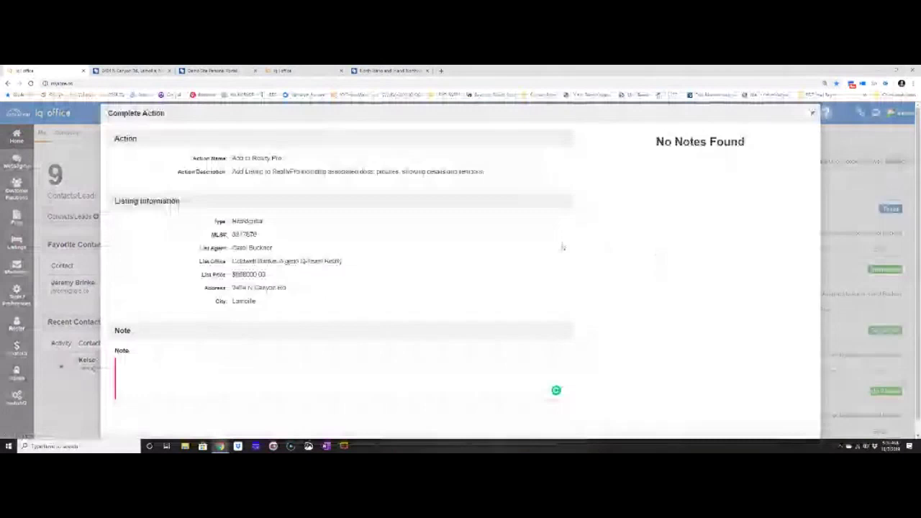
pyautogui.click(263, 368)
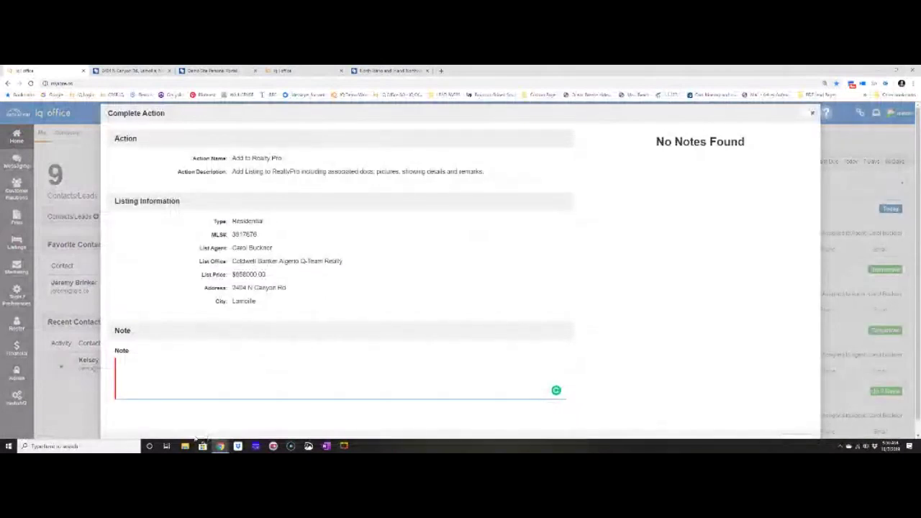
pyautogui.write('This is comple')
pyautogui.write('ted.')
pyautogui.write('here is the ye')
pyautogui.write('bsite')
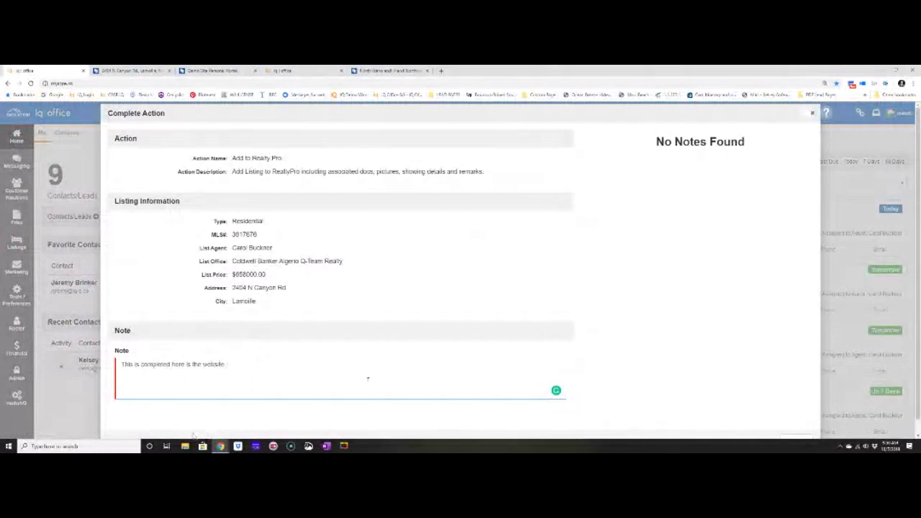
pyautogui.scroll(-1, 775, 424)
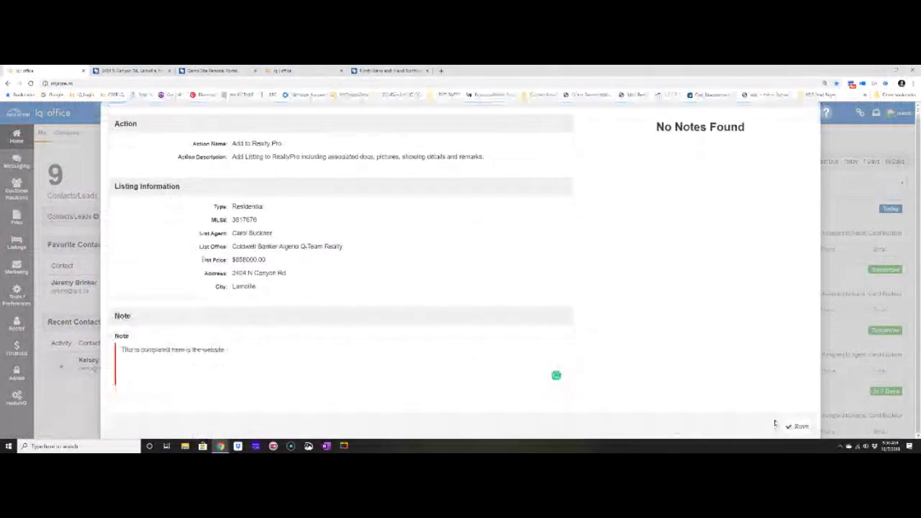
pyautogui.click(795, 426)
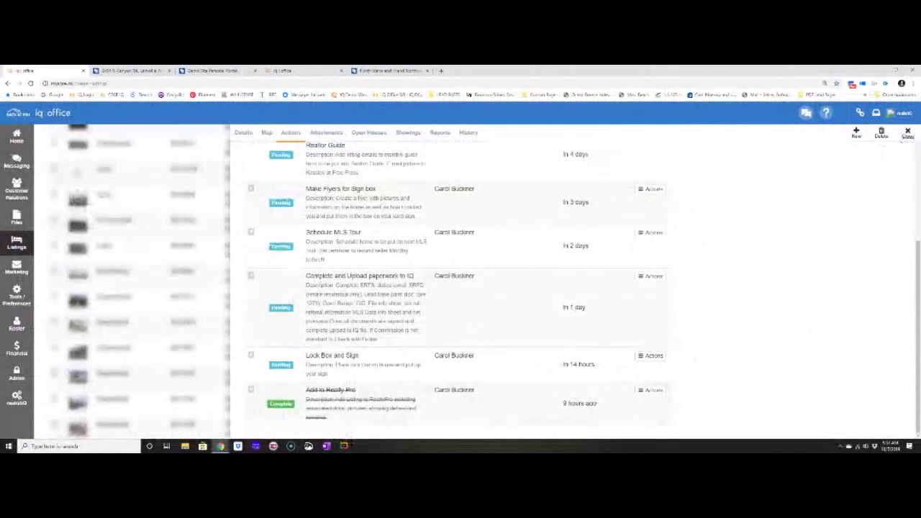
# Close the listing's task panel and show the Marketing options.
pyautogui.click(903, 137)
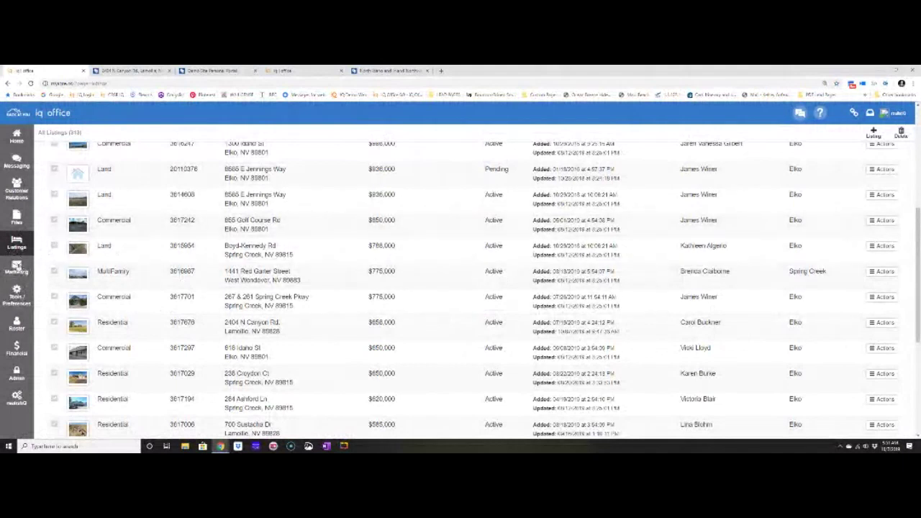
pyautogui.click(17, 272)
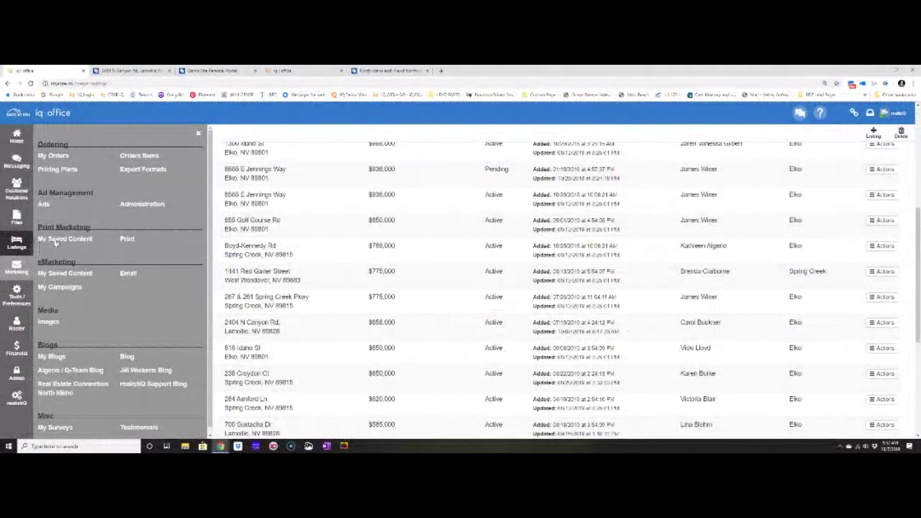
# In My Saved Content, add a new eblast from the green Eblast - Open House template.
pyautogui.click(56, 239)
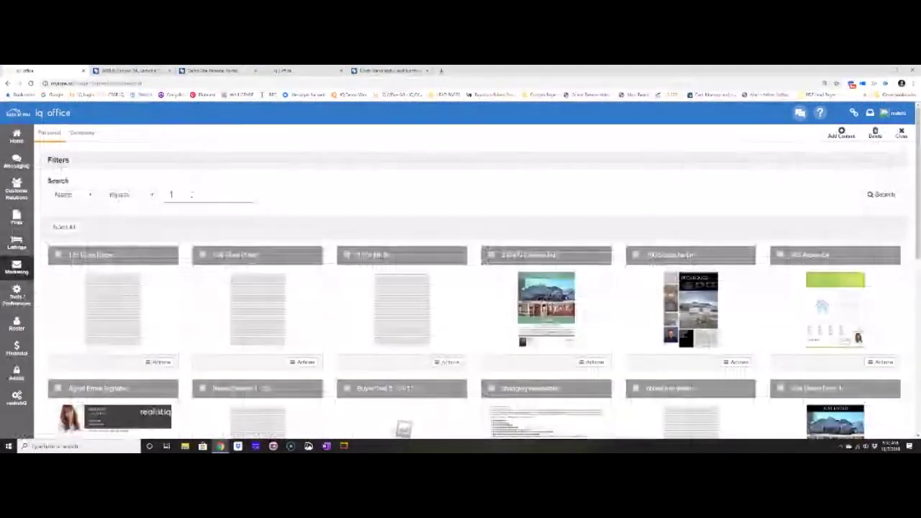
pyautogui.write('1')
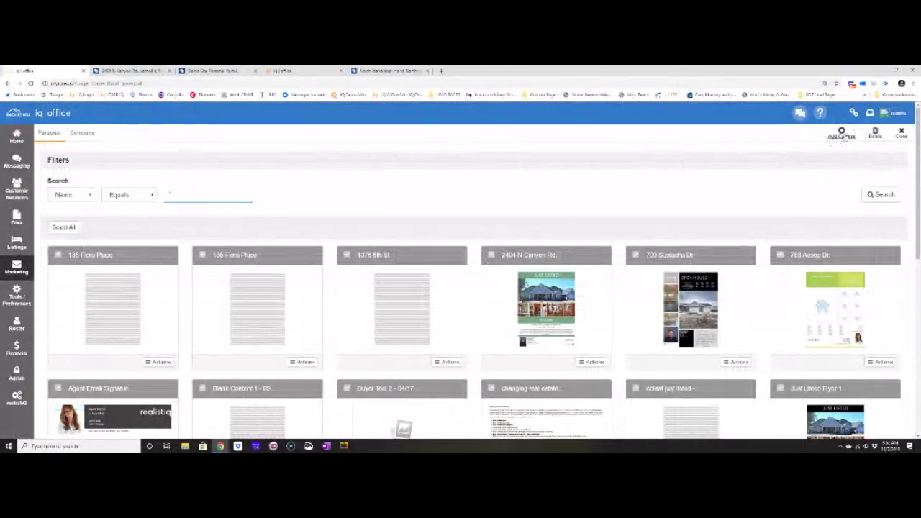
pyautogui.click(842, 133)
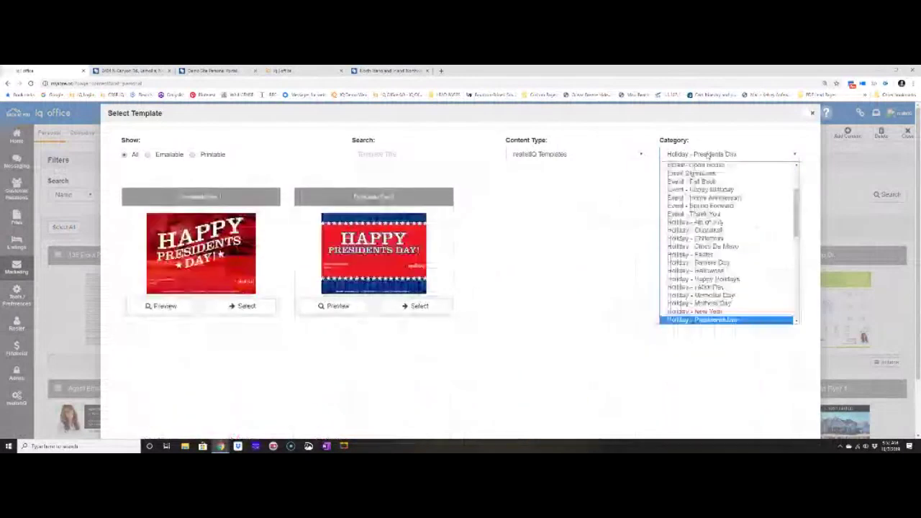
pyautogui.scroll(3, 727, 237)
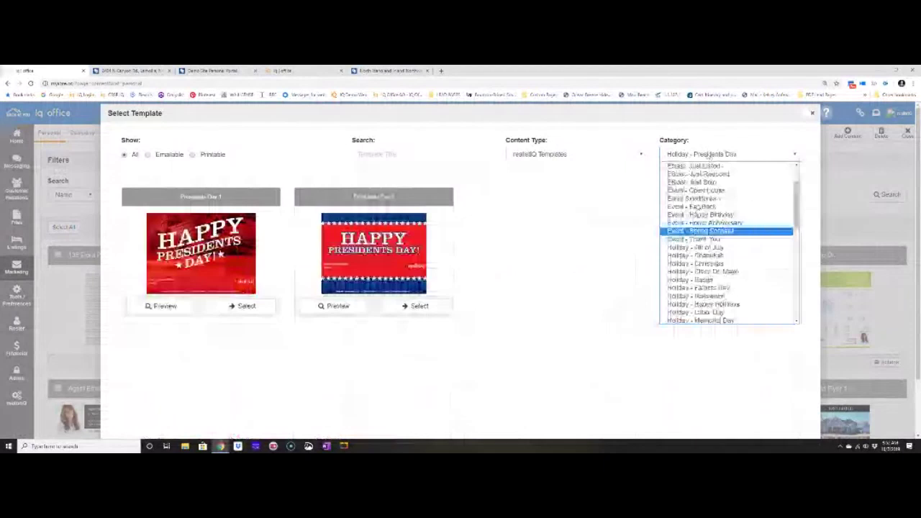
pyautogui.click(696, 190)
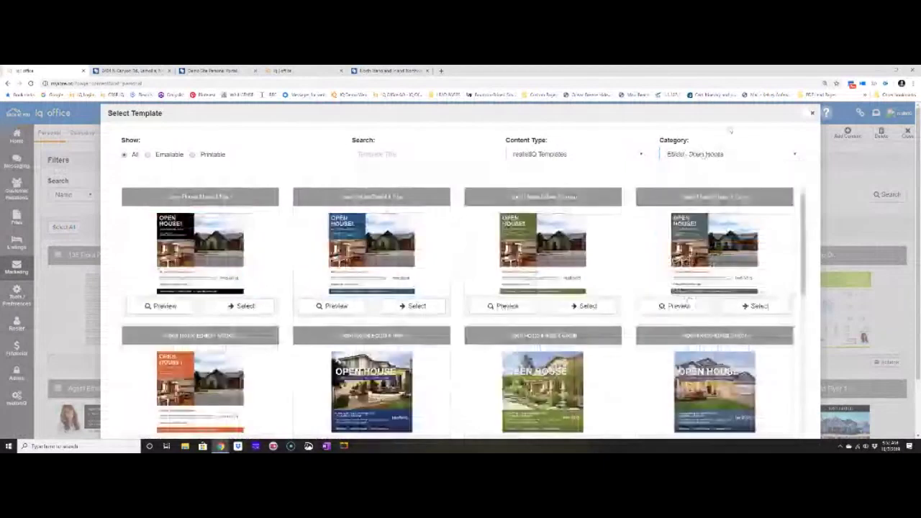
pyautogui.click(720, 154)
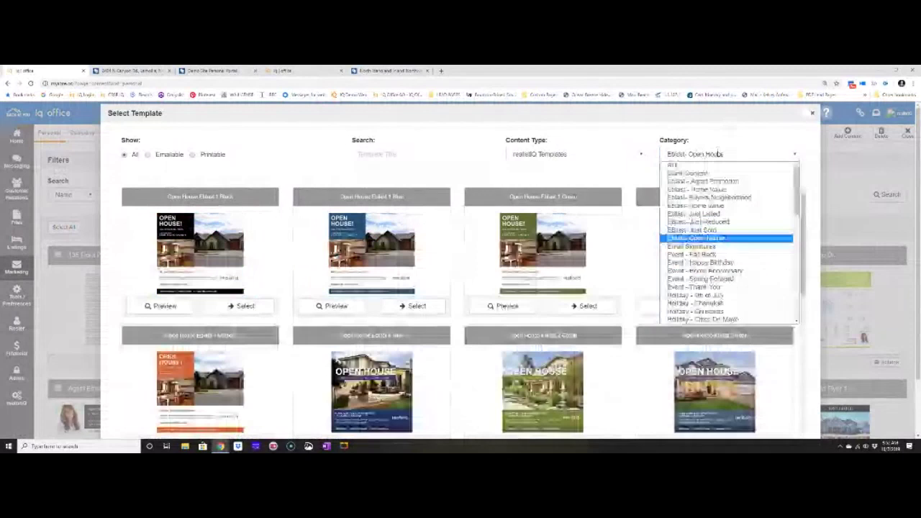
pyautogui.click(454, 210)
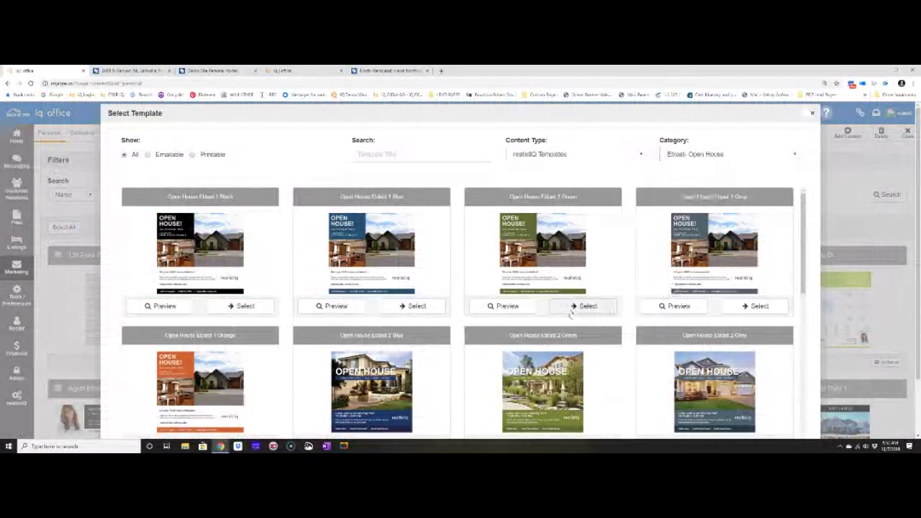
pyautogui.click(585, 305)
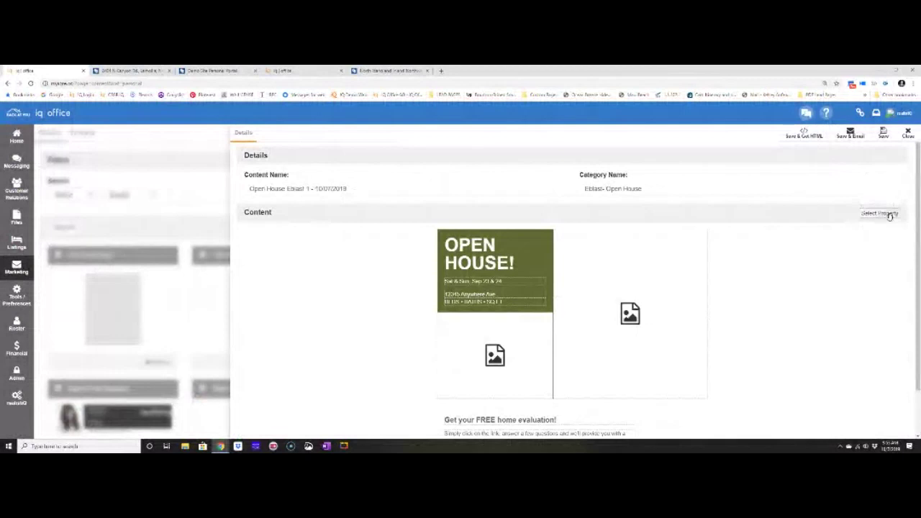
# Search the property list, then fill the eblast with the Boyd-Kennedy Rd listing.
pyautogui.click(885, 214)
pyautogui.click(518, 154)
pyautogui.write('2')
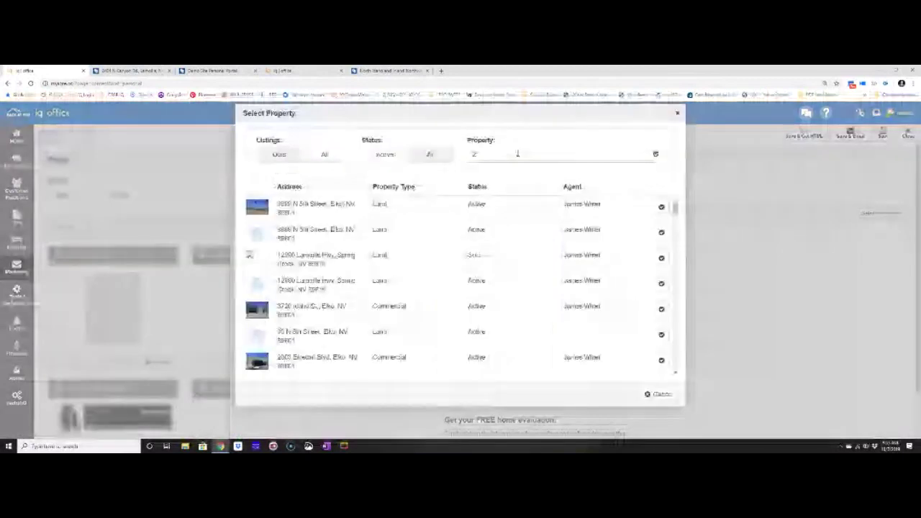
pyautogui.write('4')
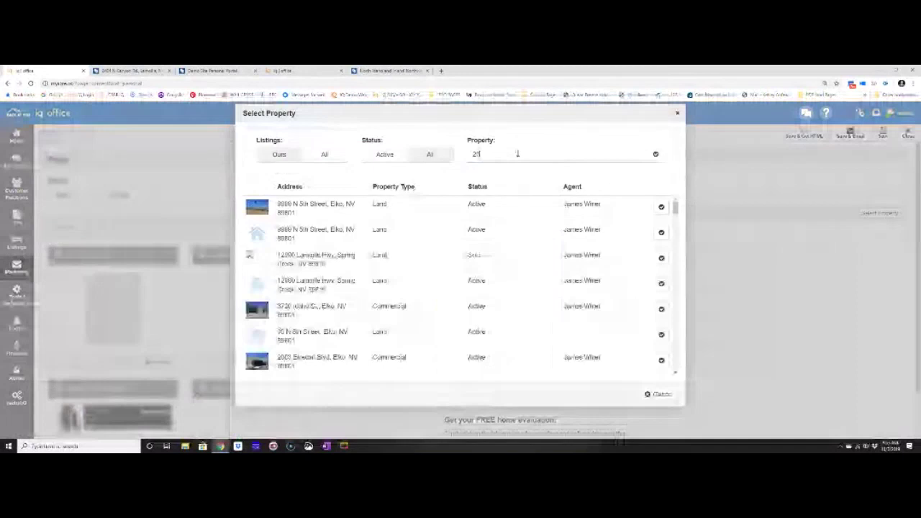
pyautogui.press('BackSpace')
pyautogui.press('BackSpace')
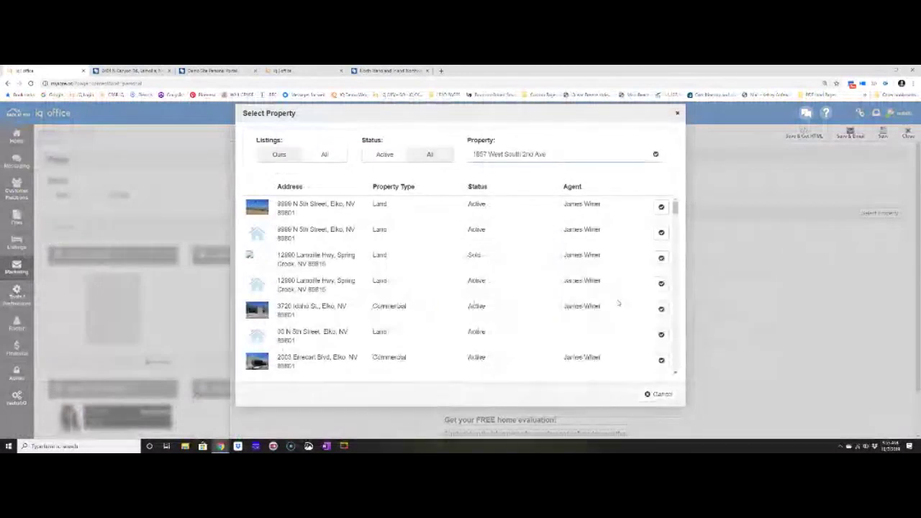
pyautogui.scroll(-1, 541, 332)
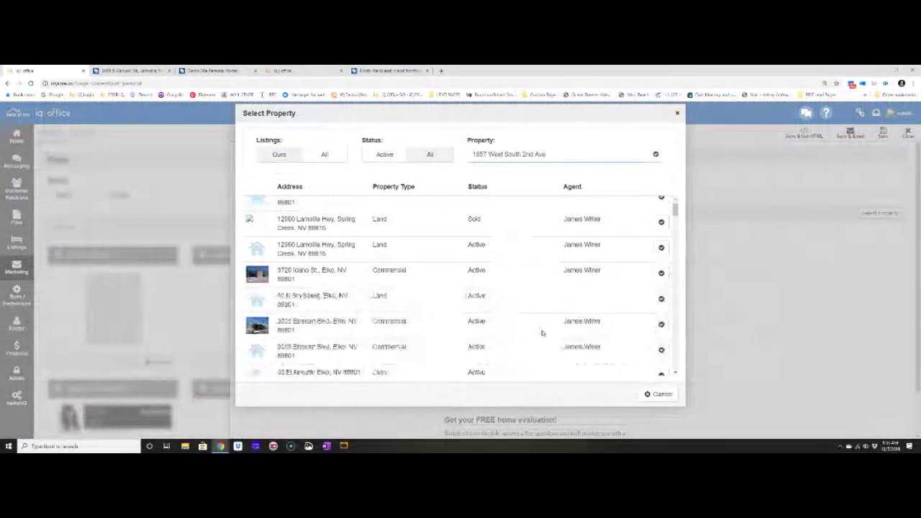
pyautogui.scroll(-3, 542, 333)
pyautogui.scroll(-3, 489, 330)
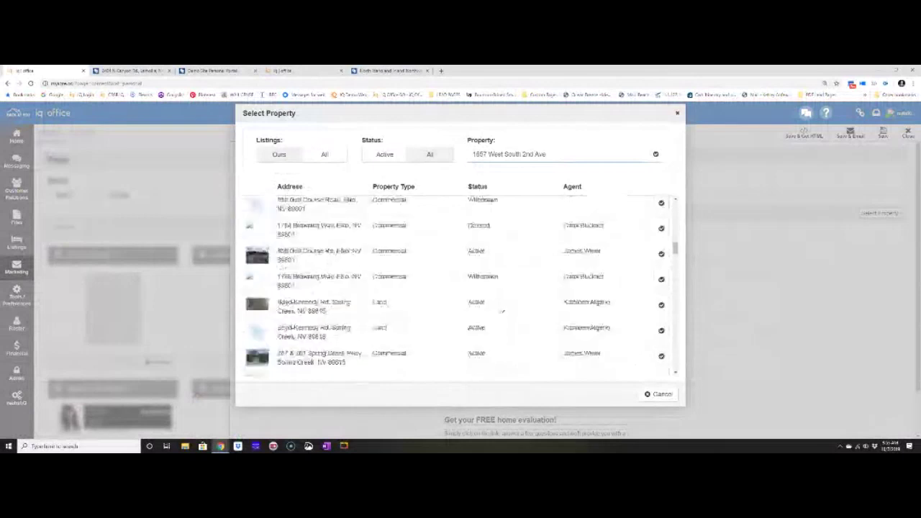
pyautogui.click(661, 305)
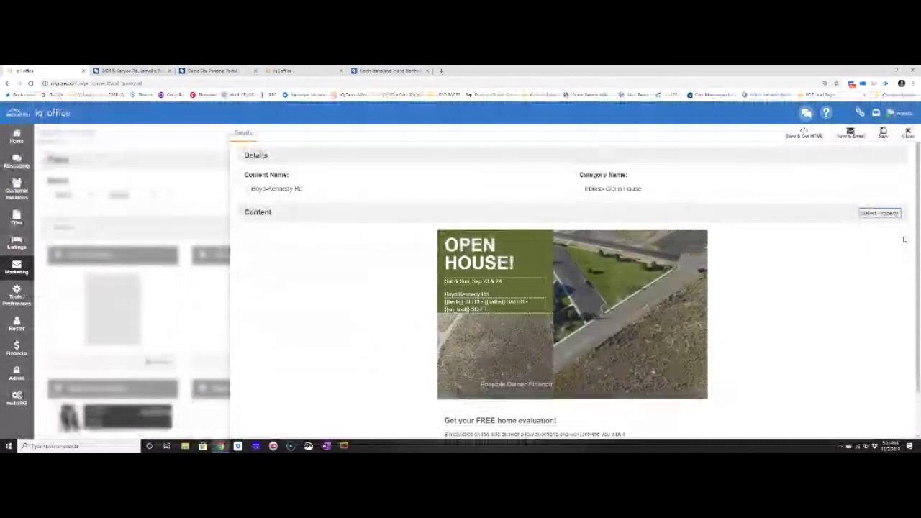
pyautogui.click(879, 213)
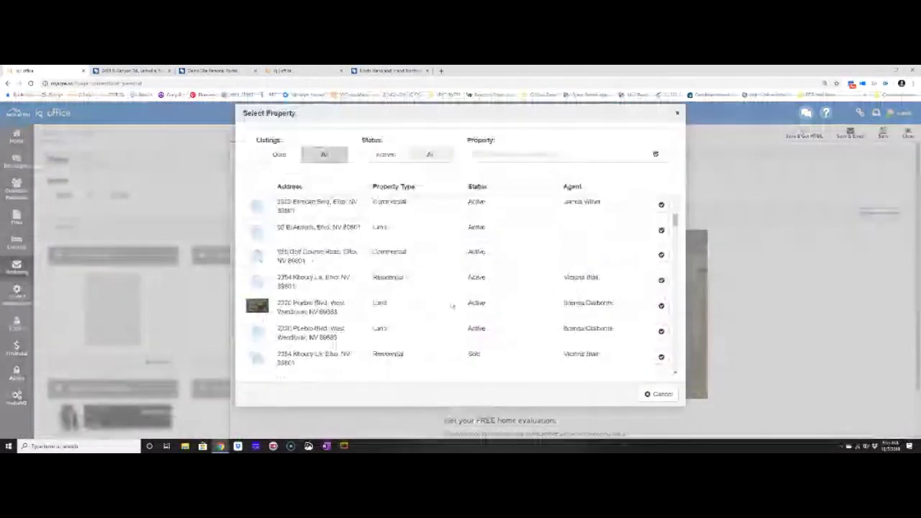
pyautogui.scroll(-5, 663, 341)
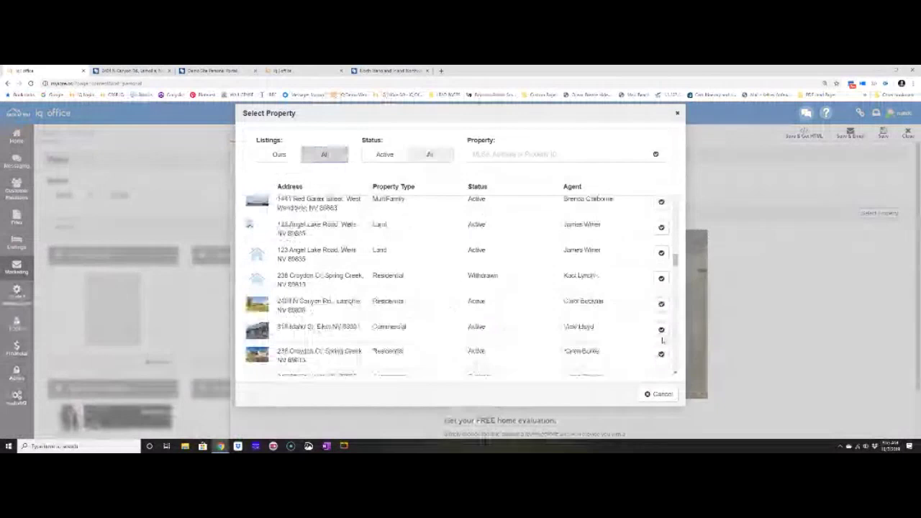
pyautogui.click(661, 331)
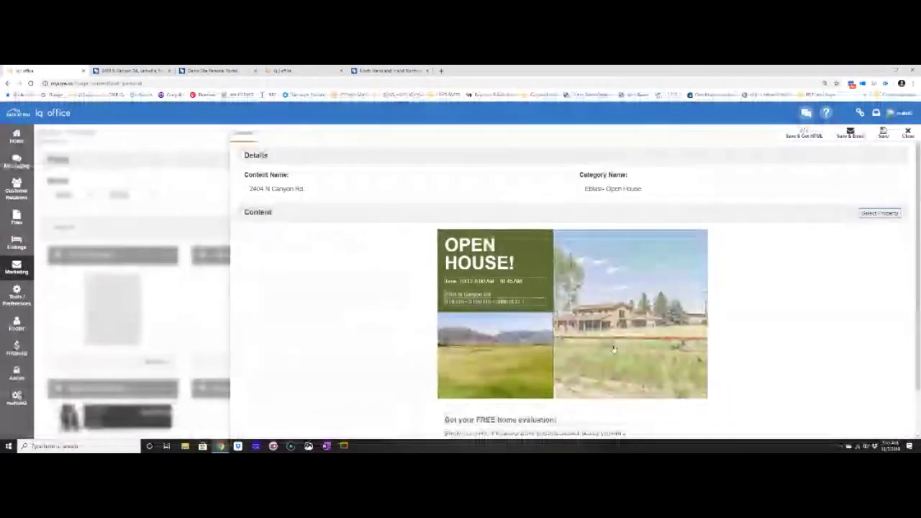
# Replace the flyer's field photo with the tree-lined driveway listing photo.
pyautogui.click(614, 349)
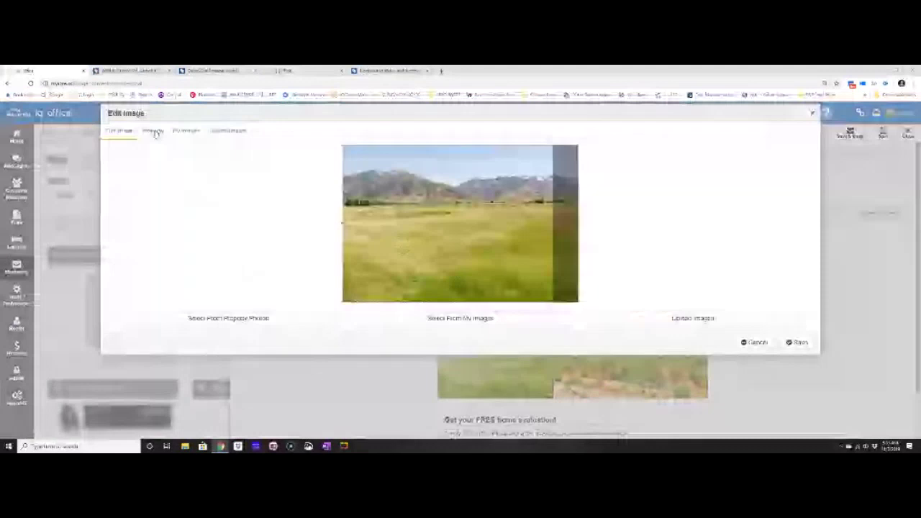
pyautogui.click(156, 134)
pyautogui.click(495, 265)
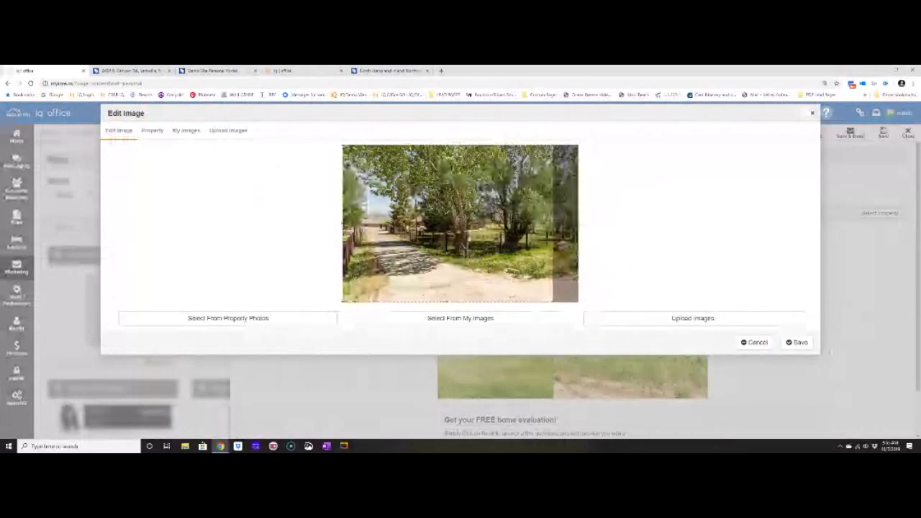
pyautogui.click(754, 342)
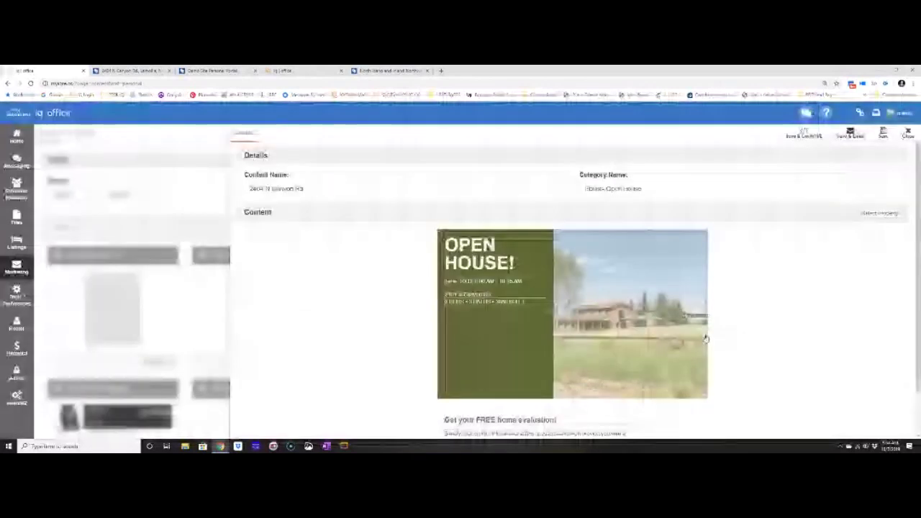
# Replace the main house photo with the side-of-house photo from the listing.
pyautogui.click(633, 358)
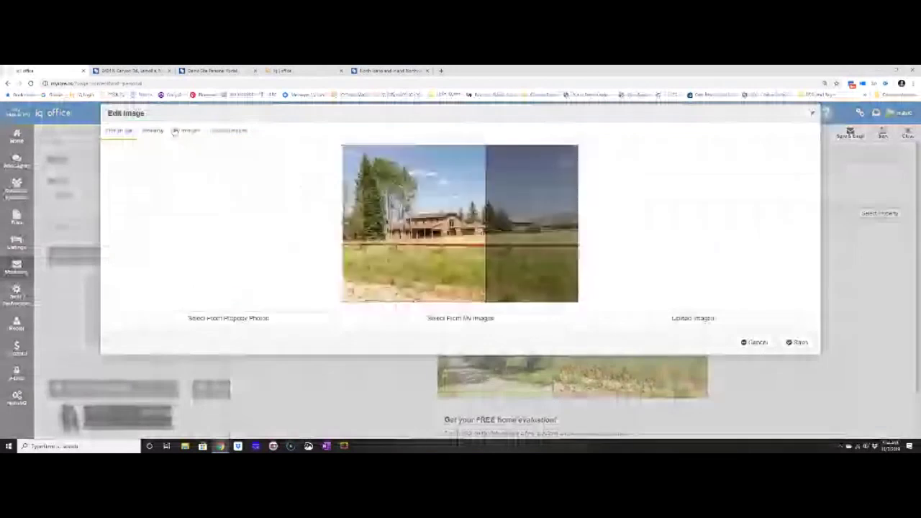
pyautogui.click(155, 132)
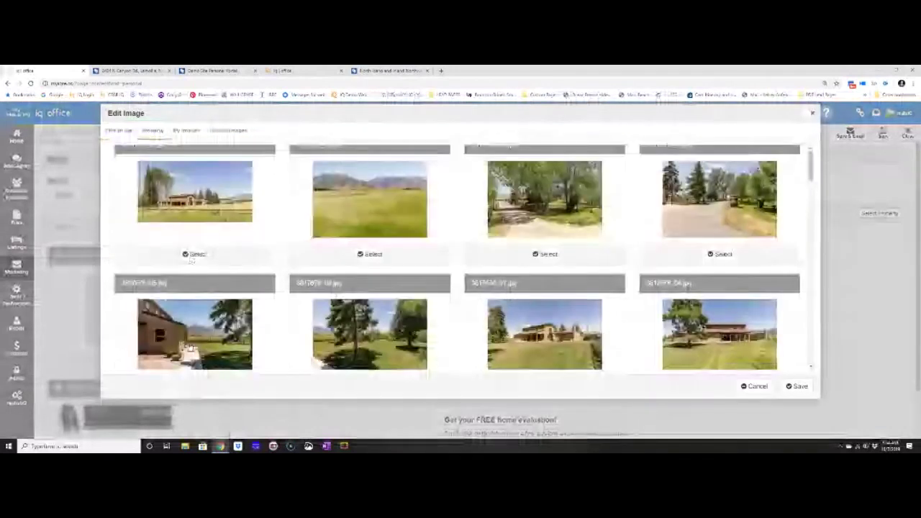
pyautogui.click(193, 256)
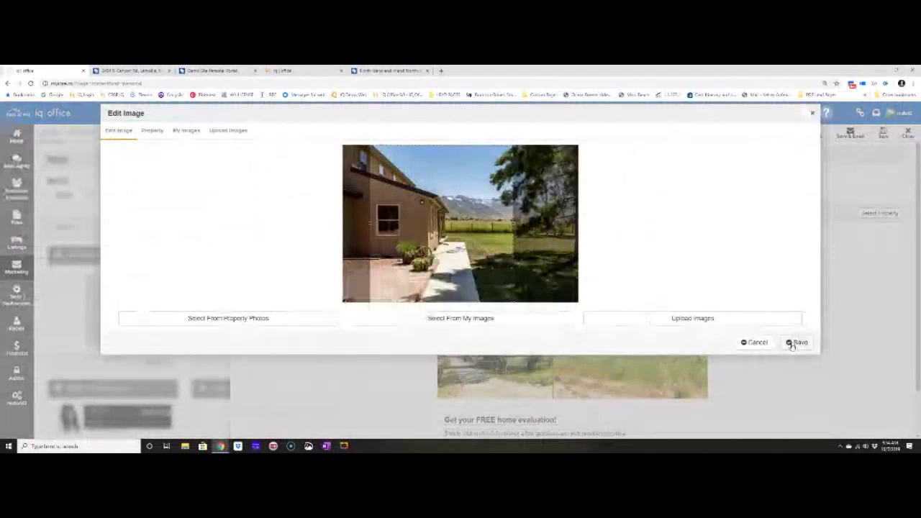
pyautogui.click(797, 342)
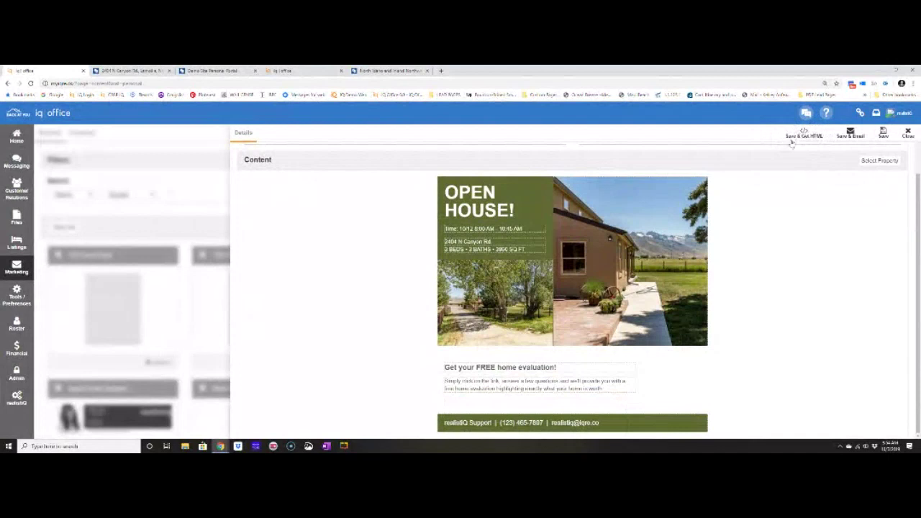
# Save the eblast, email it to the selected contact, and close it.
pyautogui.click(850, 132)
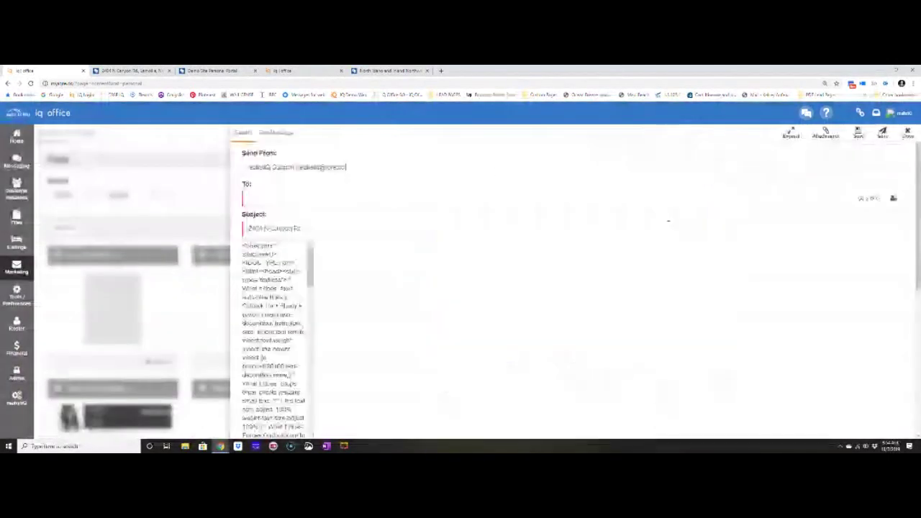
pyautogui.write('Kelsey')
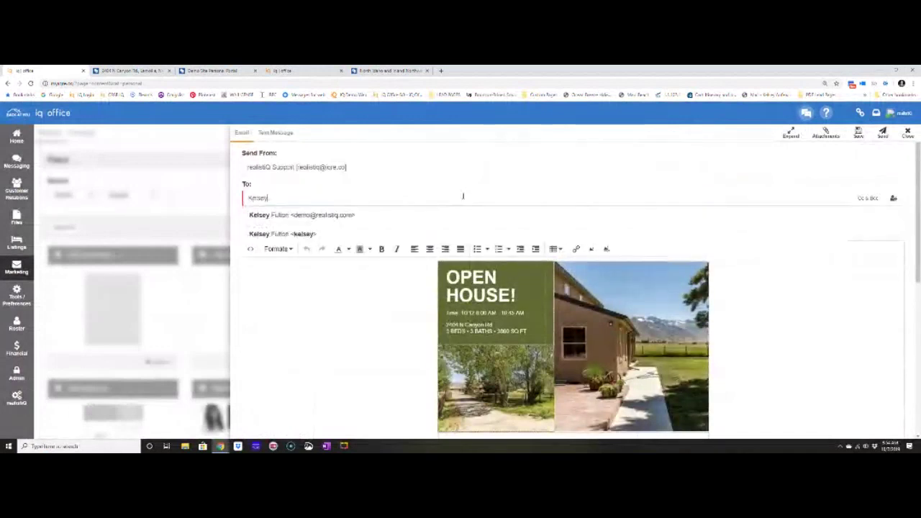
pyautogui.click(446, 232)
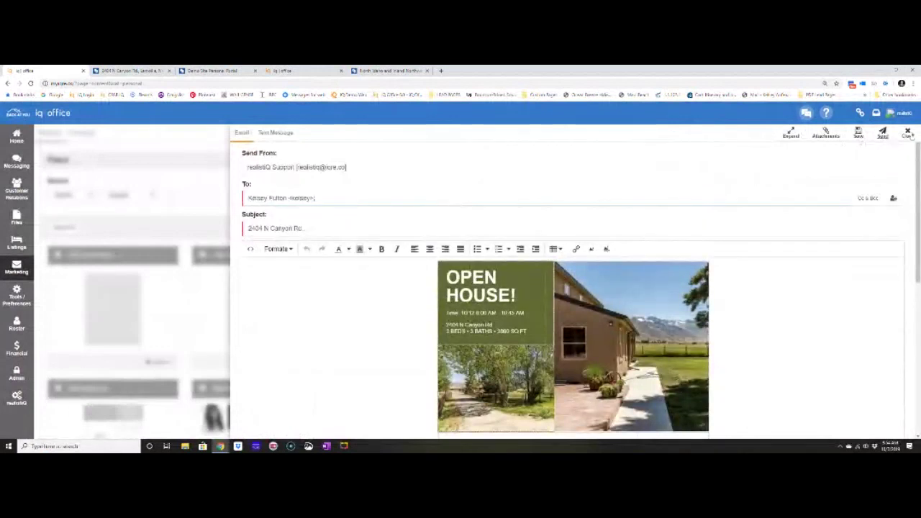
pyautogui.click(882, 136)
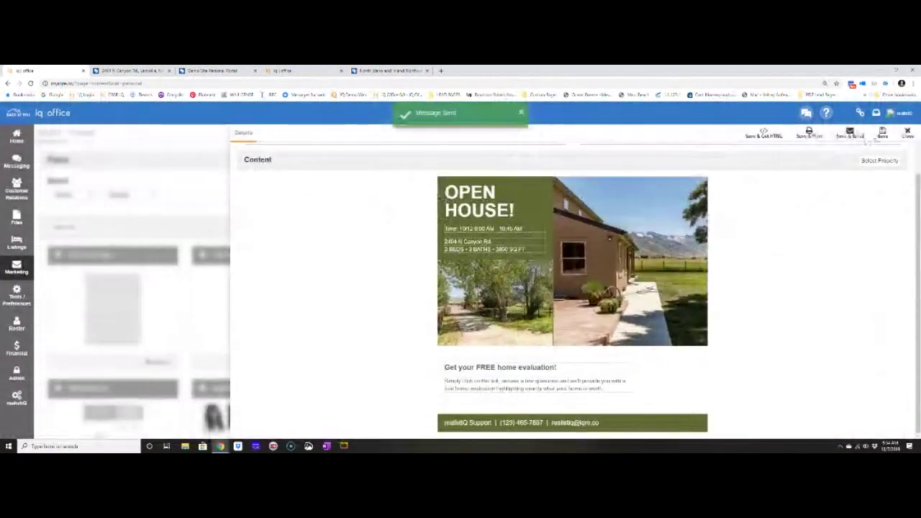
pyautogui.click(883, 135)
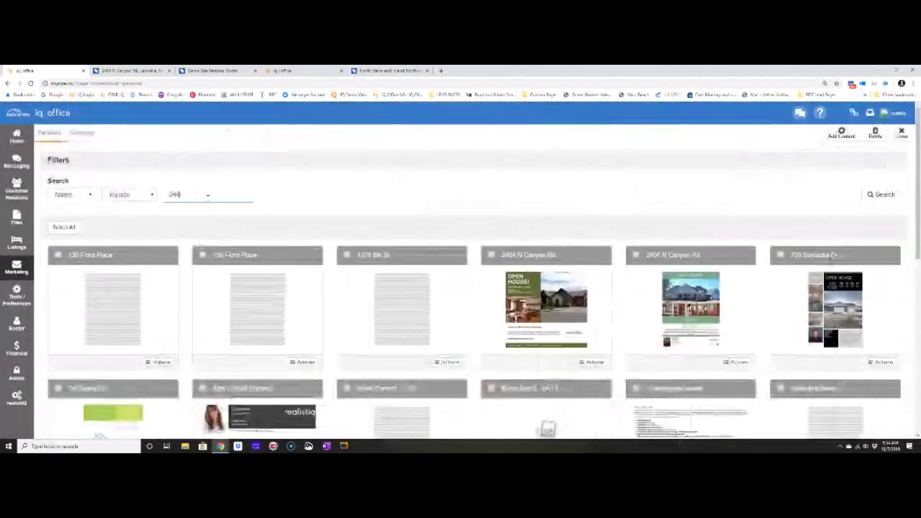
# Filter content names containing '240' and show Actions for the second eblast tile.
pyautogui.click(128, 194)
pyautogui.click(121, 214)
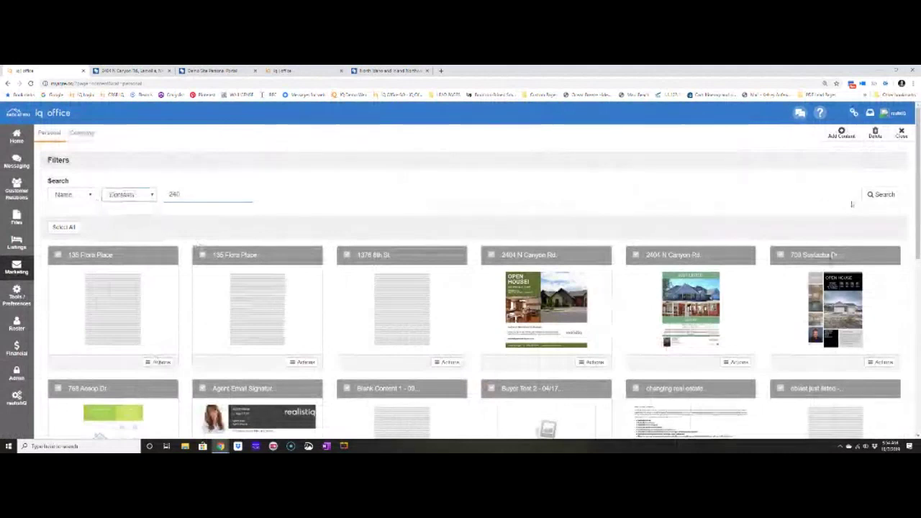
pyautogui.click(881, 195)
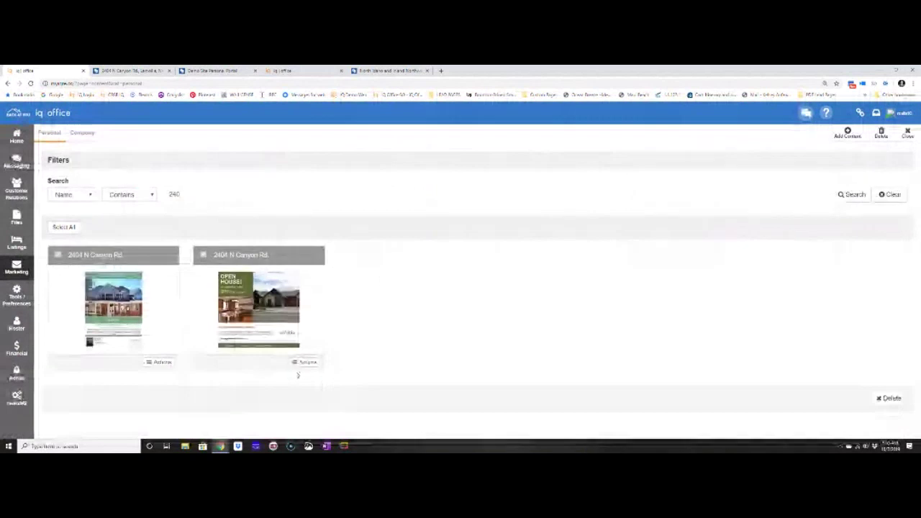
pyautogui.click(304, 364)
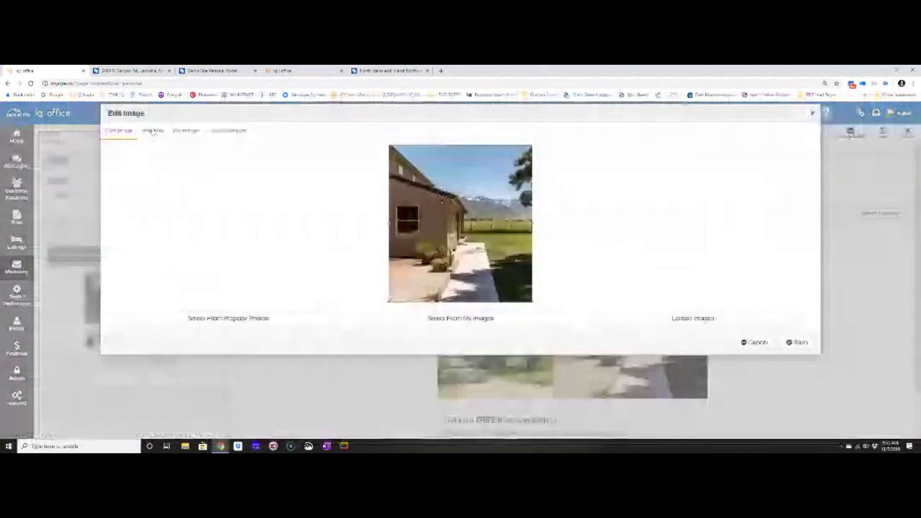
# Edit the open house eblast's main photo, save it, and close the editor.
pyautogui.click(152, 131)
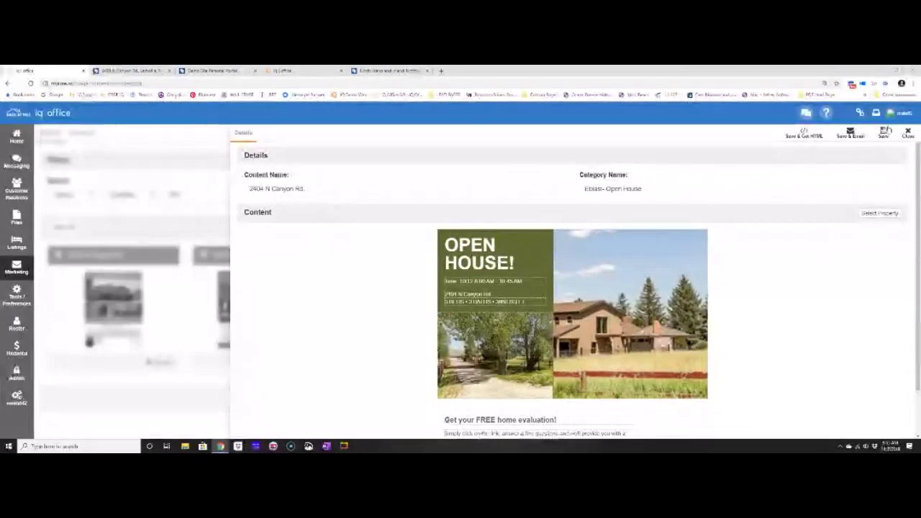
pyautogui.click(885, 133)
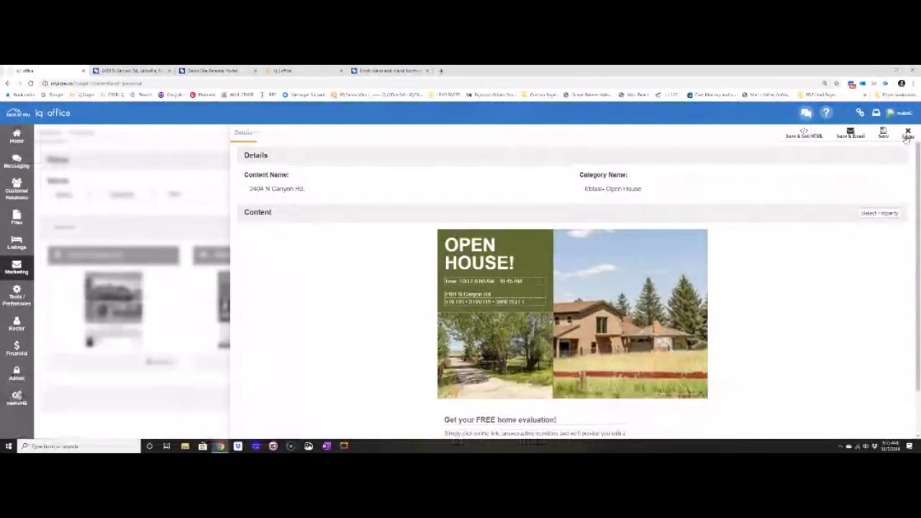
pyautogui.click(906, 136)
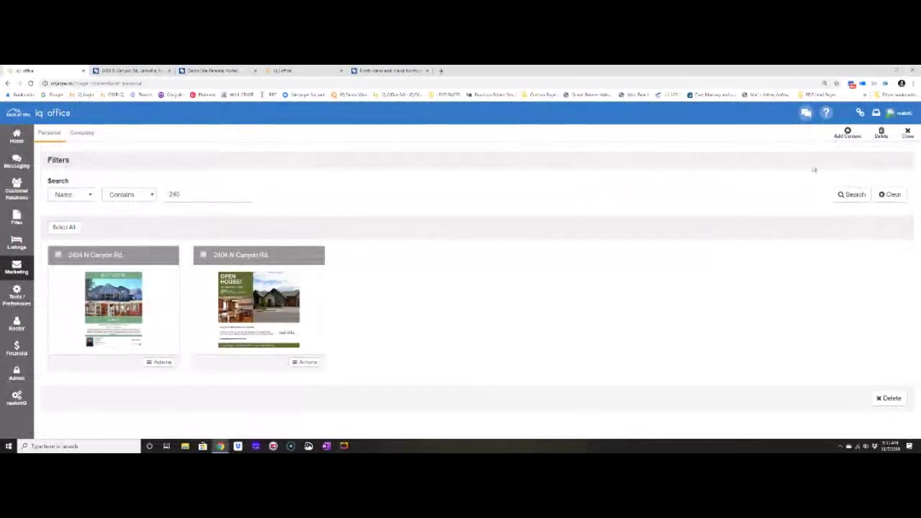
pyautogui.click(849, 137)
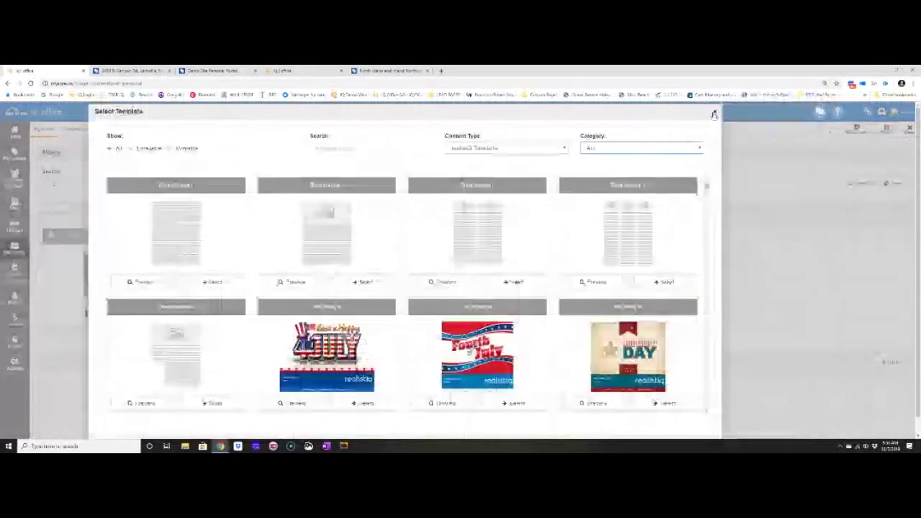
pyautogui.click(714, 114)
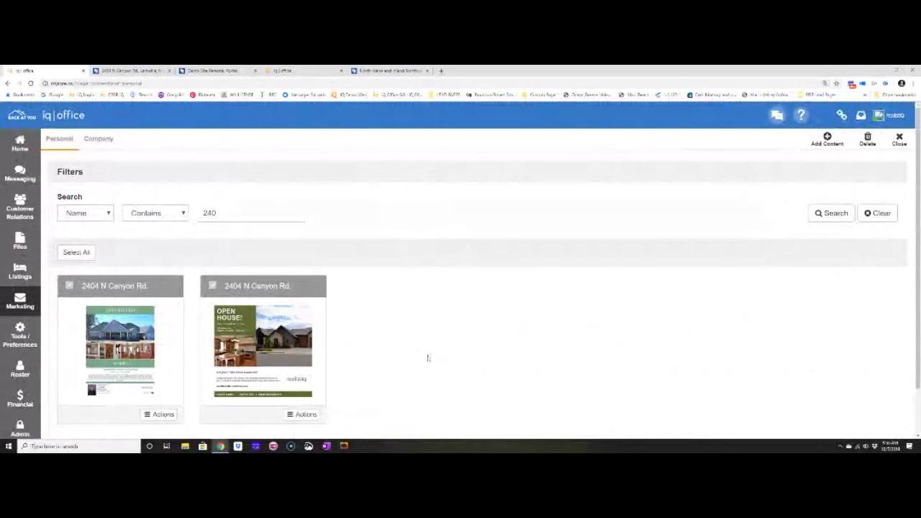
pyautogui.click(829, 143)
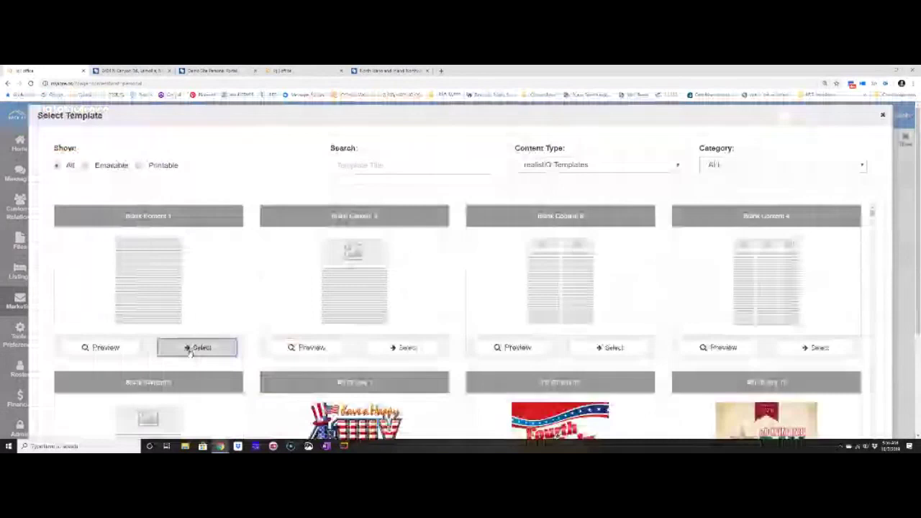
pyautogui.click(195, 347)
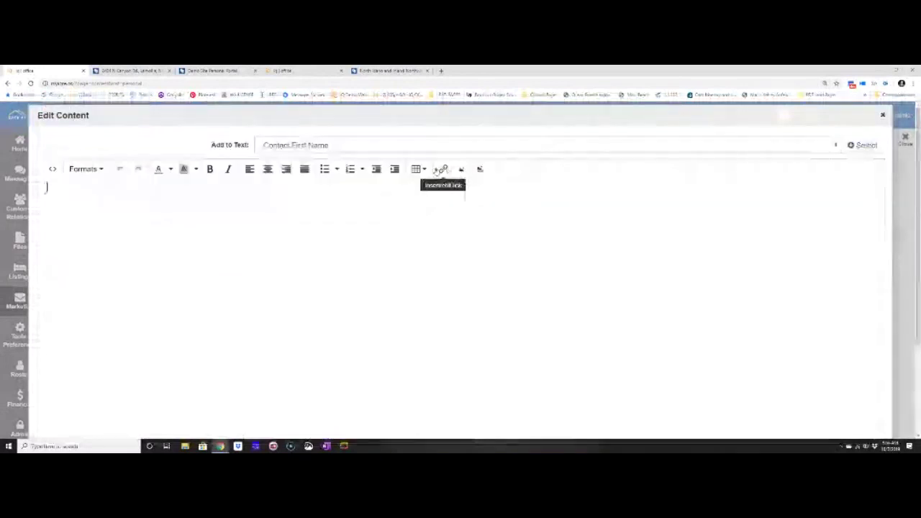
pyautogui.write('TYEP YOUR TES')
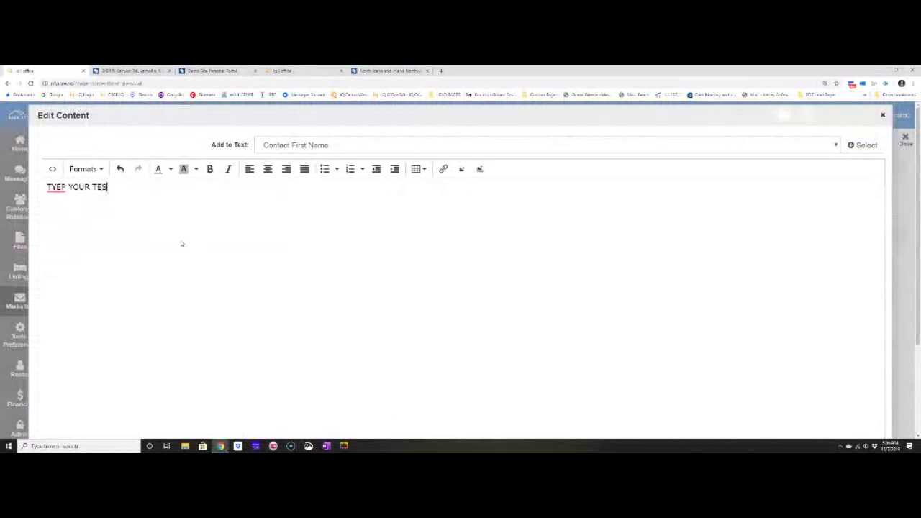
pyautogui.press('BackSpace')
pyautogui.write('XT IN')
pyautogui.click(883, 116)
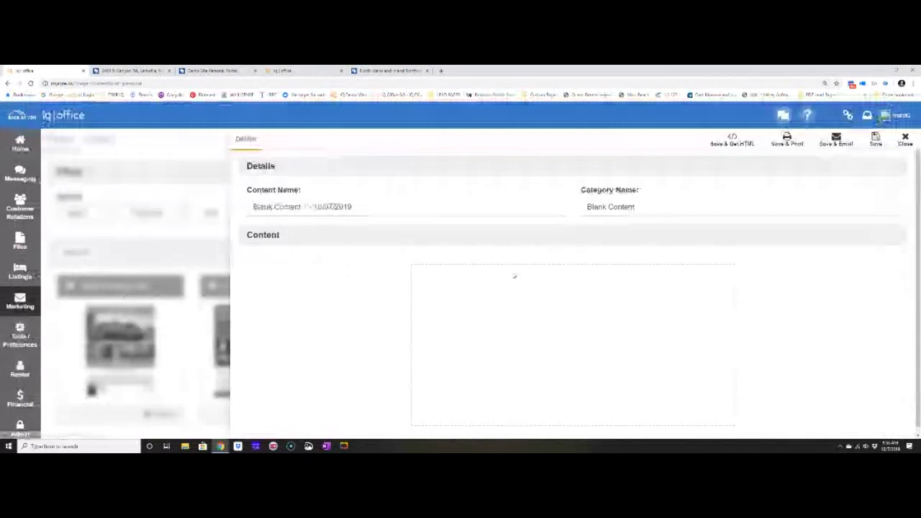
pyautogui.click(904, 139)
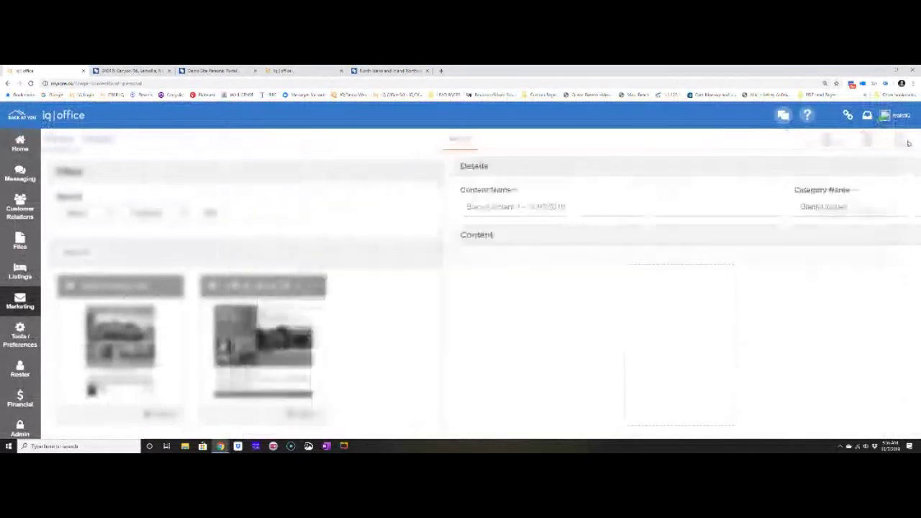
pyautogui.click(21, 304)
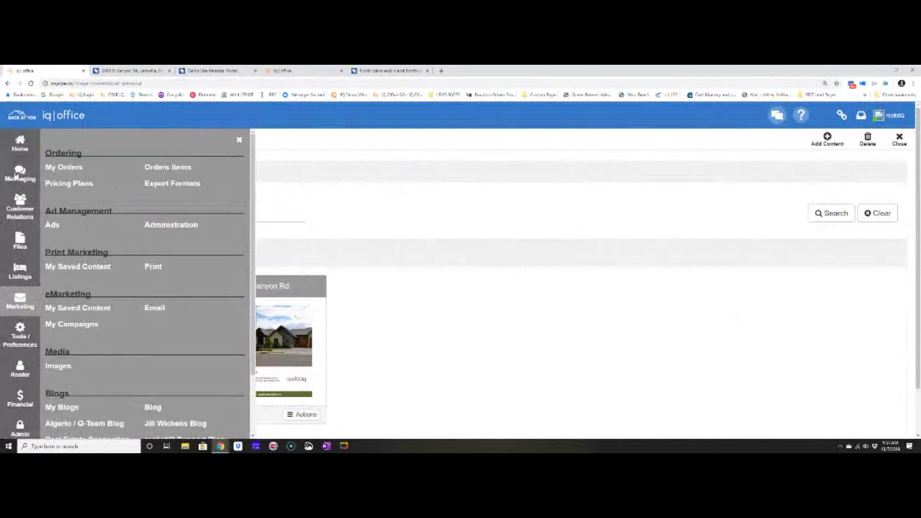
# View the Messaging inbox, then go to Marketing's My Saved Content list.
pyautogui.click(18, 173)
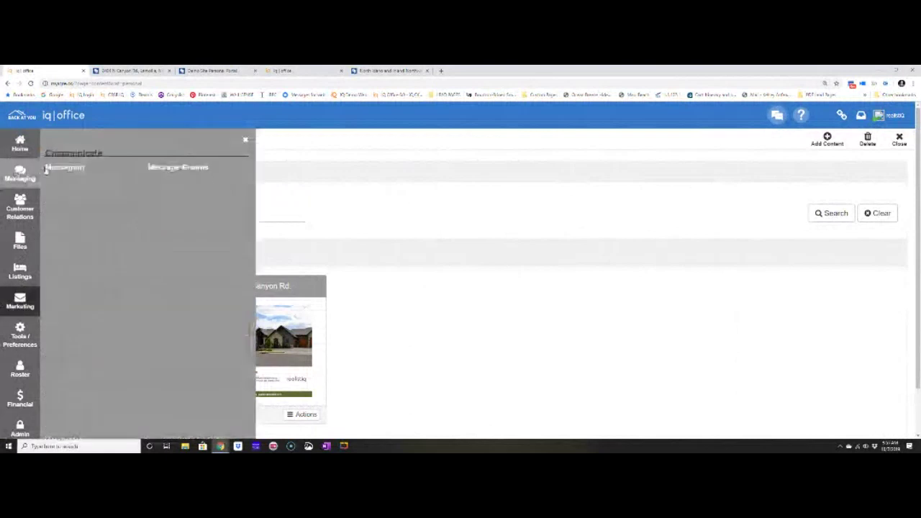
pyautogui.click(65, 169)
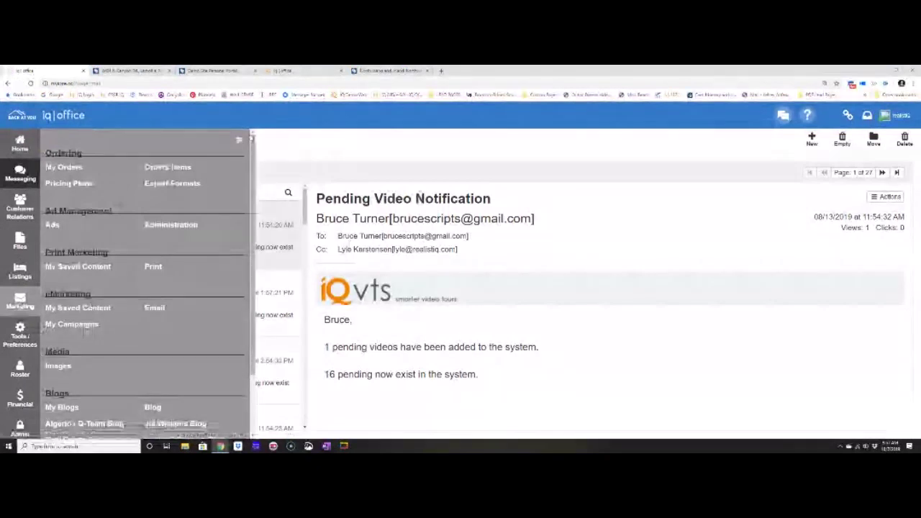
pyautogui.click(241, 141)
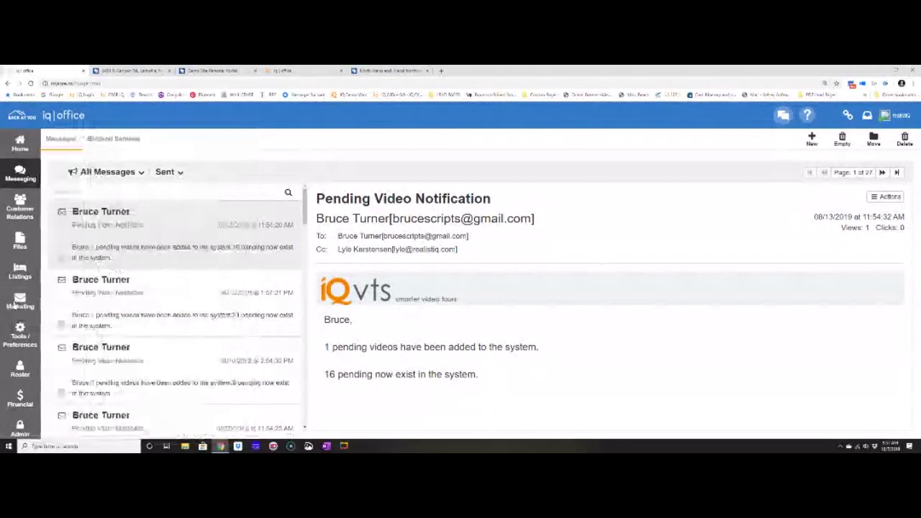
pyautogui.click(20, 302)
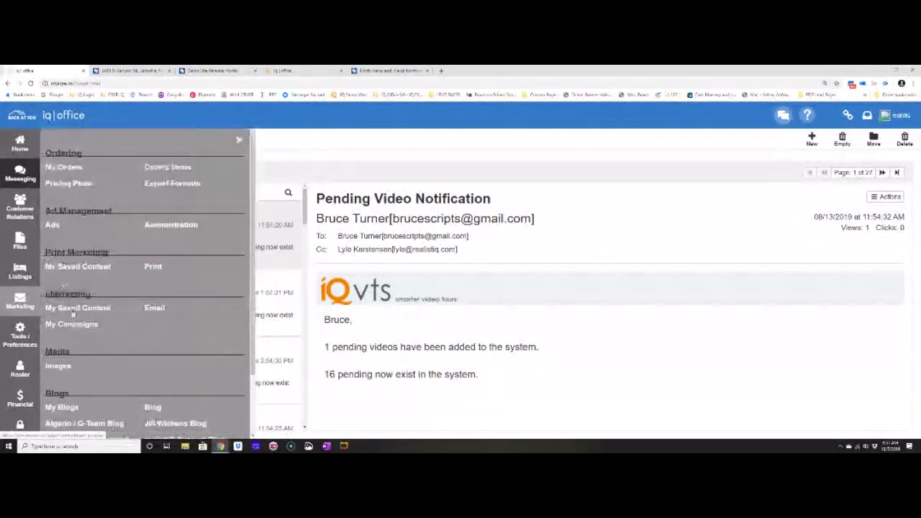
pyautogui.click(73, 311)
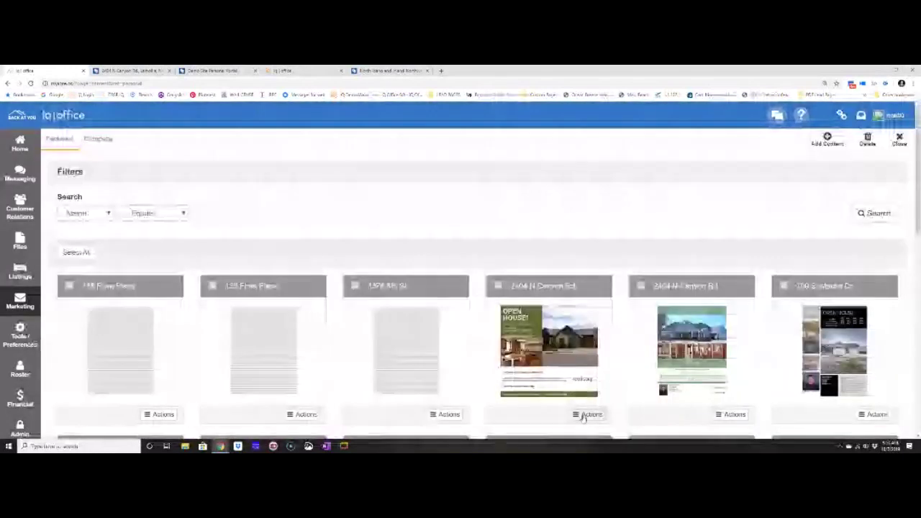
pyautogui.click(585, 415)
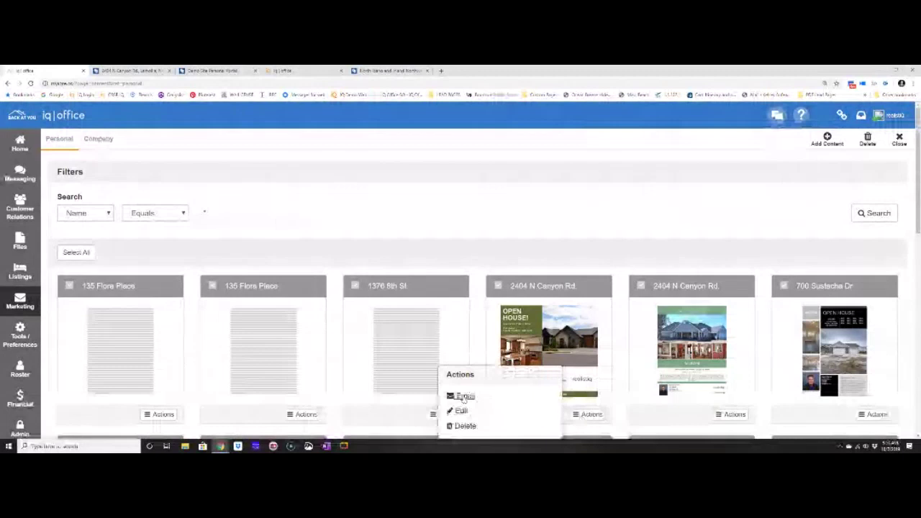
pyautogui.click(464, 396)
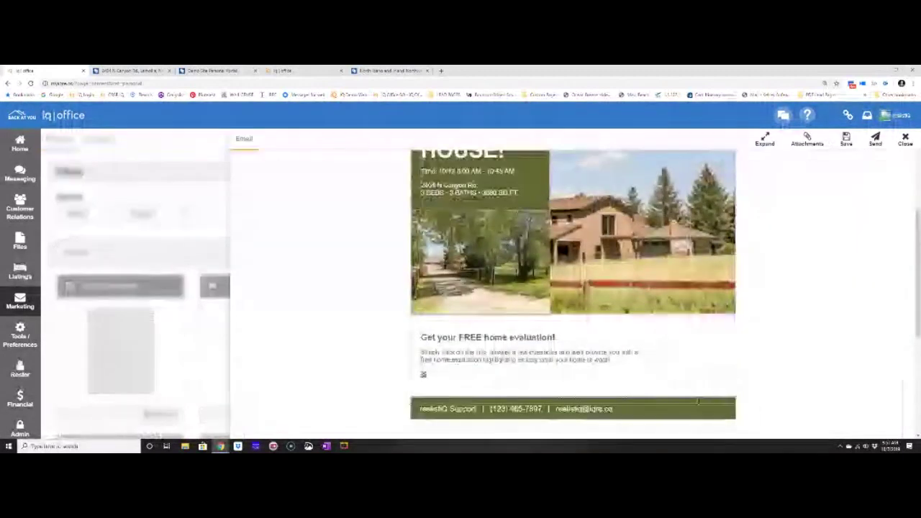
pyautogui.click(905, 140)
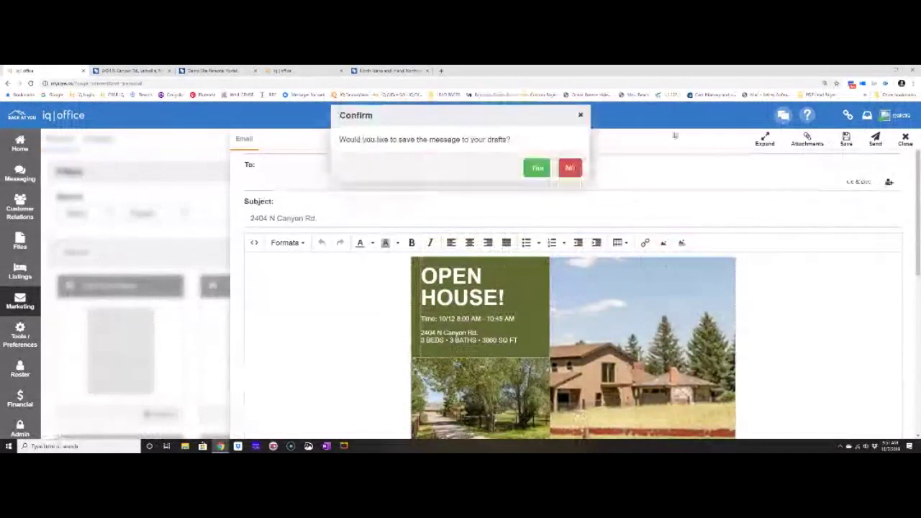
pyautogui.click(569, 167)
pyautogui.click(20, 301)
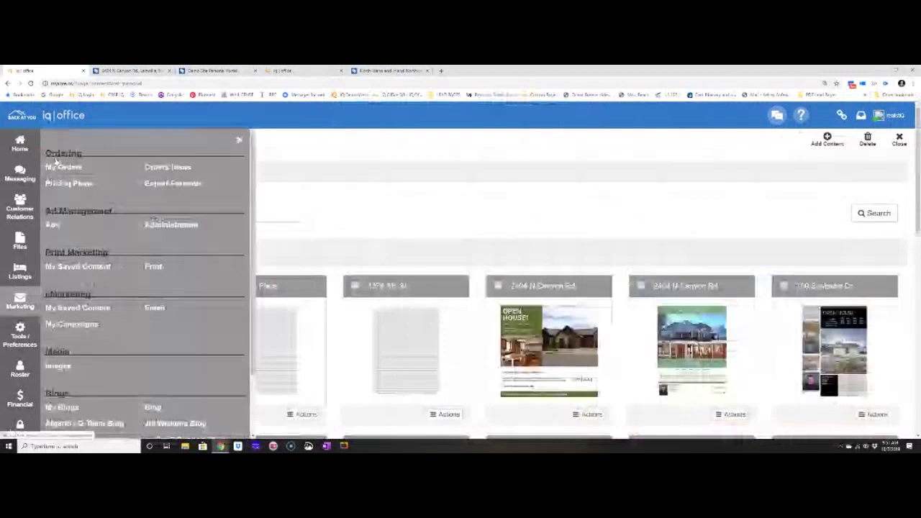
pyautogui.click(57, 165)
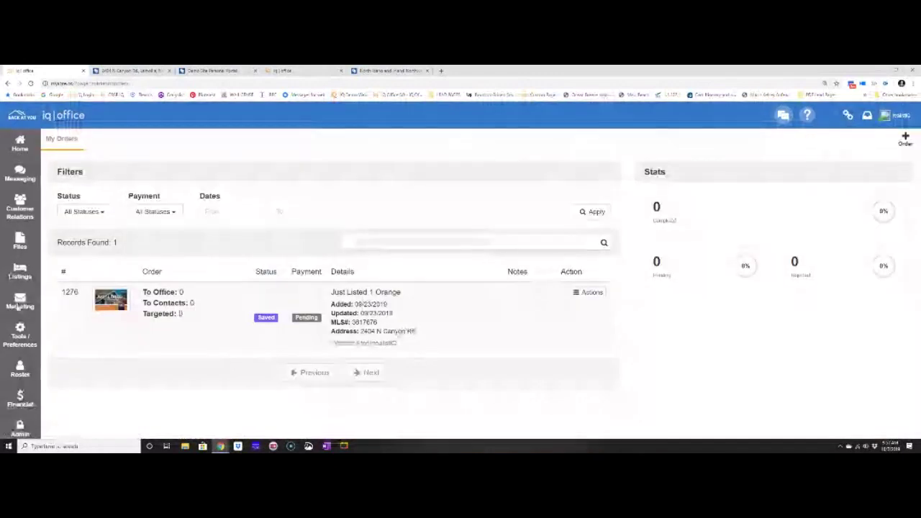
# Return to My Orders and start a new print order.
pyautogui.click(18, 306)
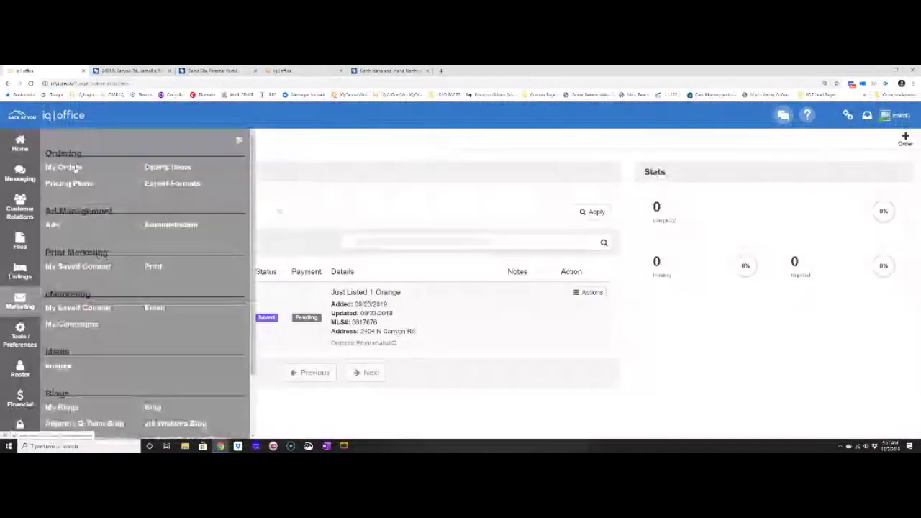
pyautogui.click(72, 167)
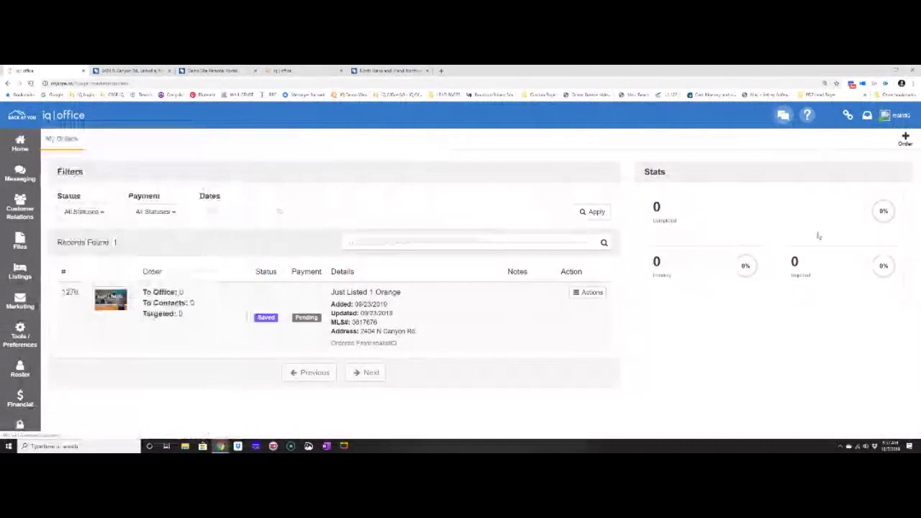
pyautogui.click(905, 139)
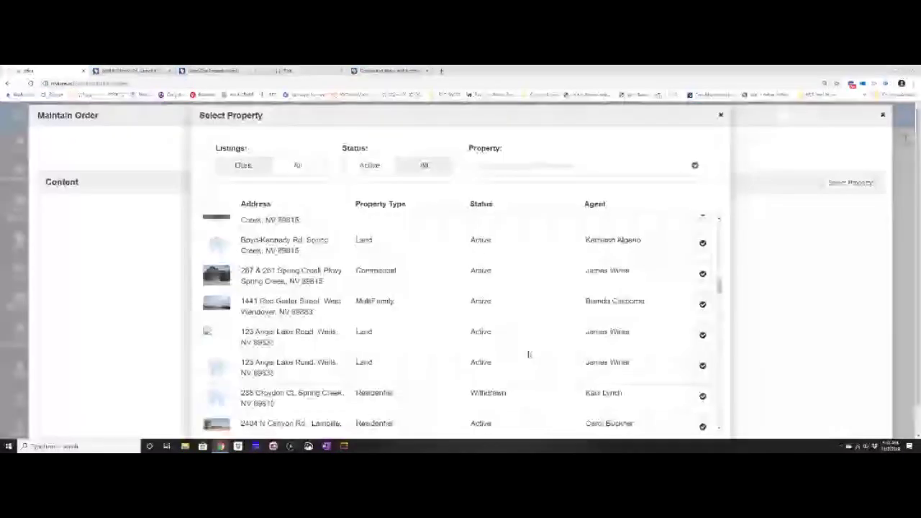
pyautogui.click(702, 304)
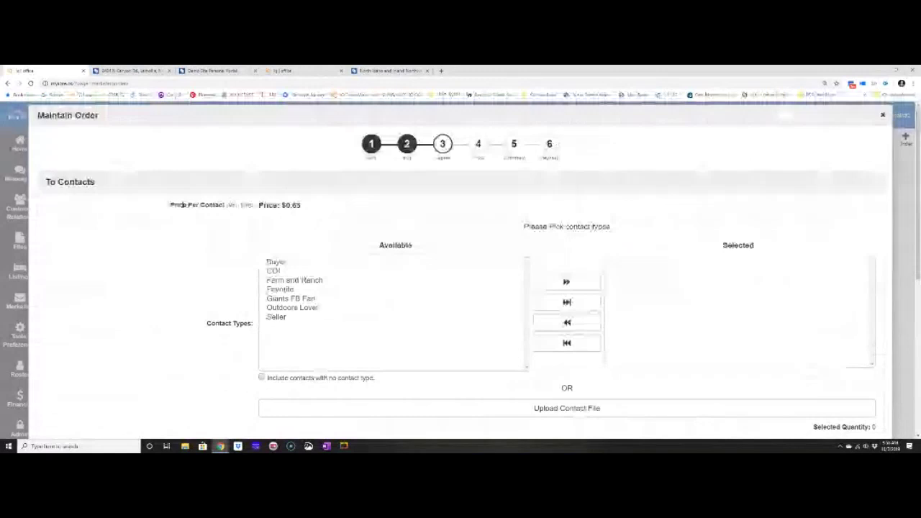
pyautogui.scroll(-4, 252, 334)
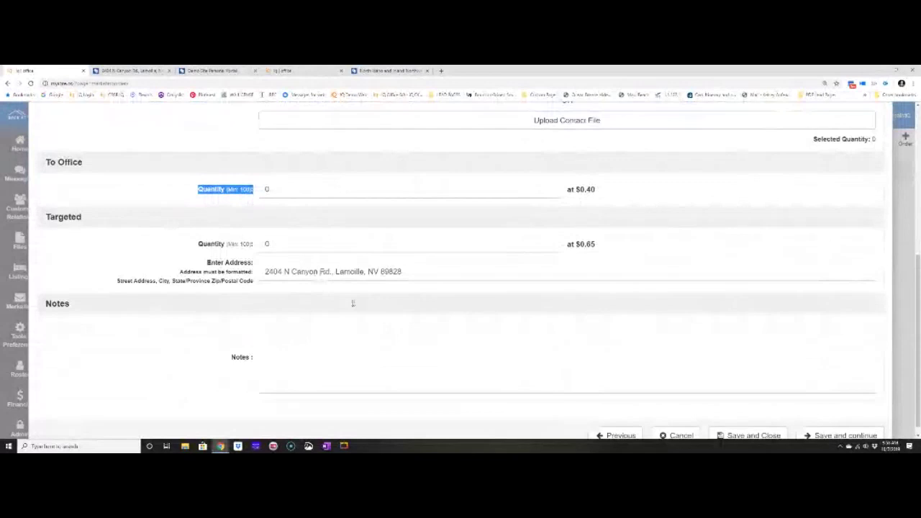
pyautogui.scroll(-1, 517, 349)
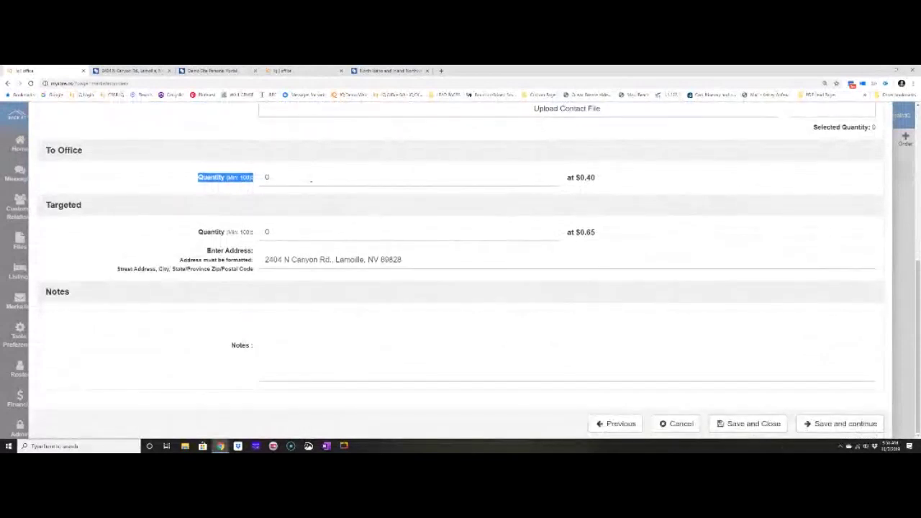
pyautogui.doubleClick(331, 178)
pyautogui.press('BackSpace')
pyautogui.write('100')
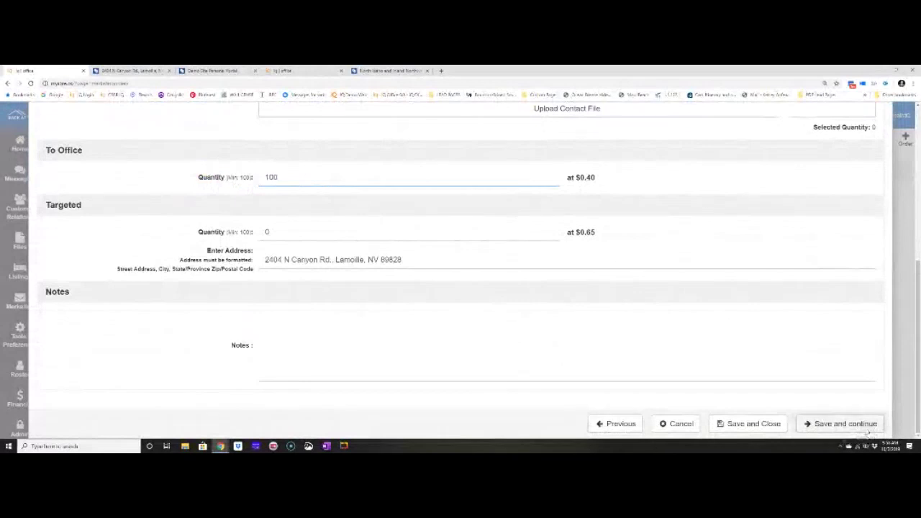
pyautogui.click(869, 428)
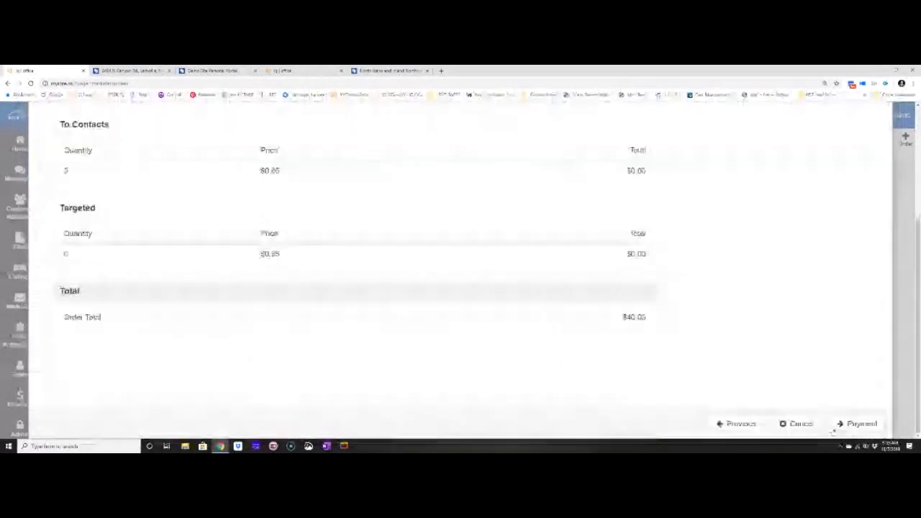
# Proceed to payment for the $40.00 order.
pyautogui.click(838, 426)
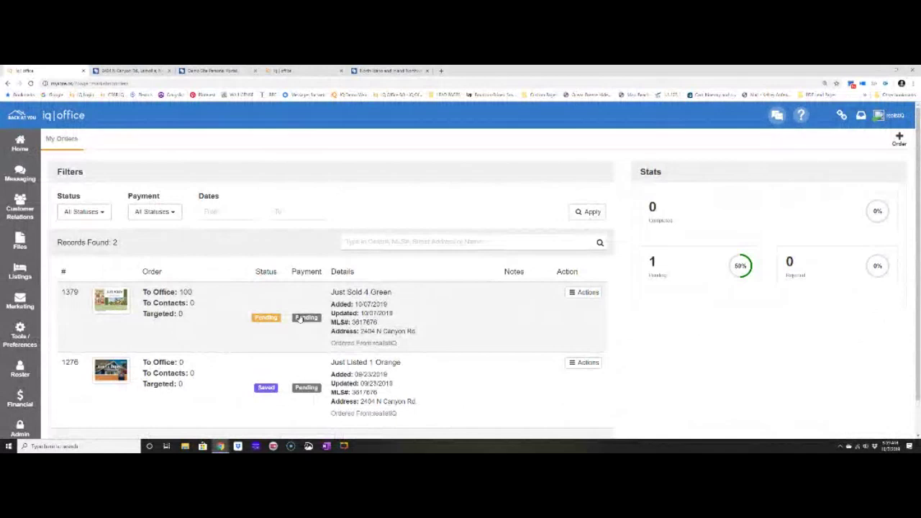
# Go to Marketing > eMarketing > My Campaigns to list the four active campaigns.
pyautogui.click(21, 311)
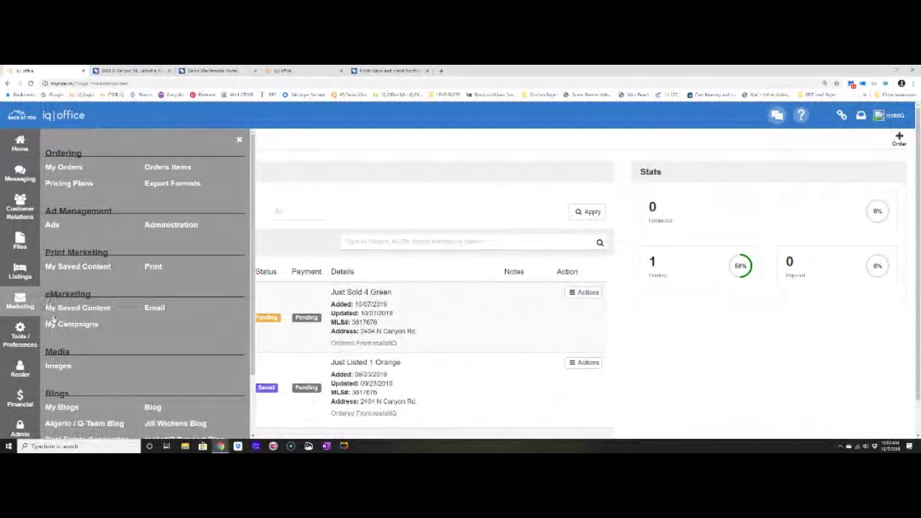
pyautogui.click(72, 324)
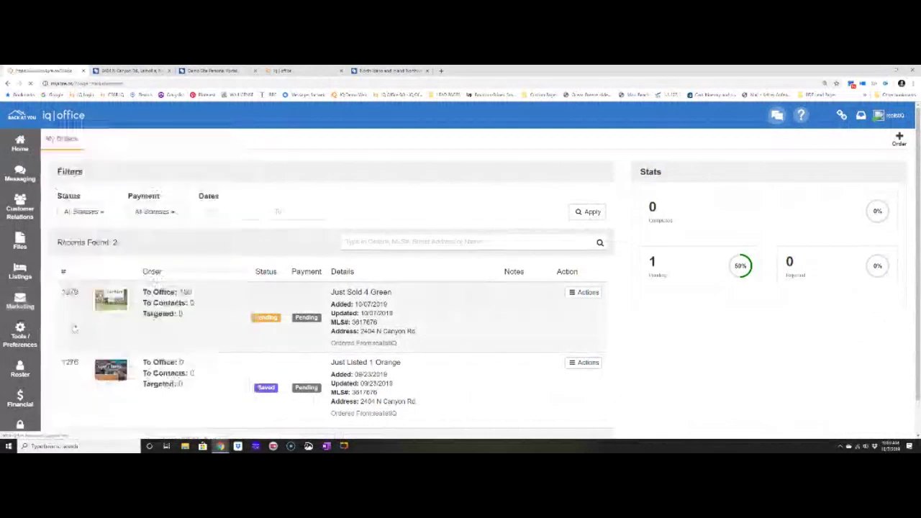
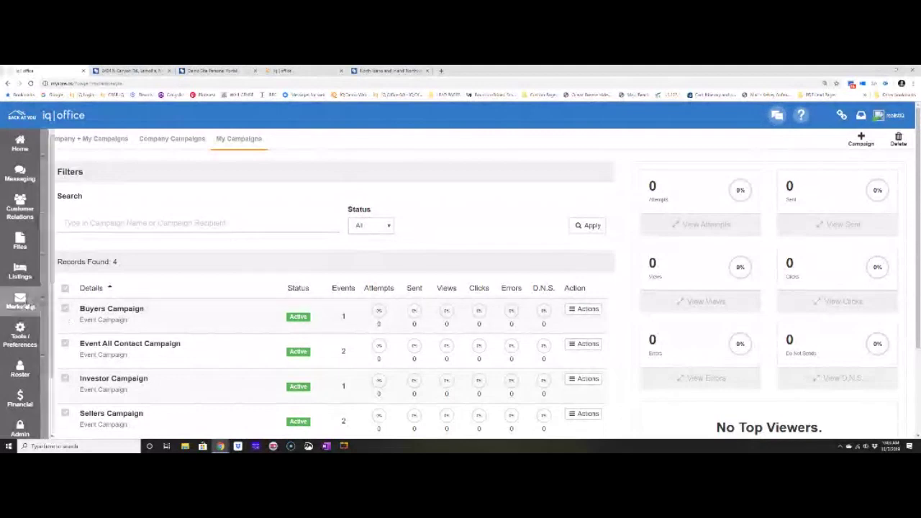
# From Marketing's My Campaigns page, start a new campaign with + Campaign.
pyautogui.click(28, 305)
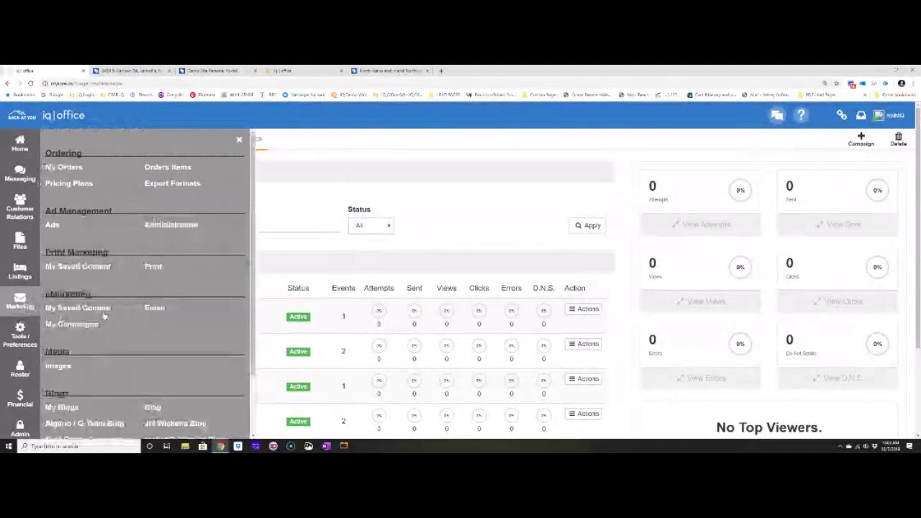
pyautogui.click(239, 139)
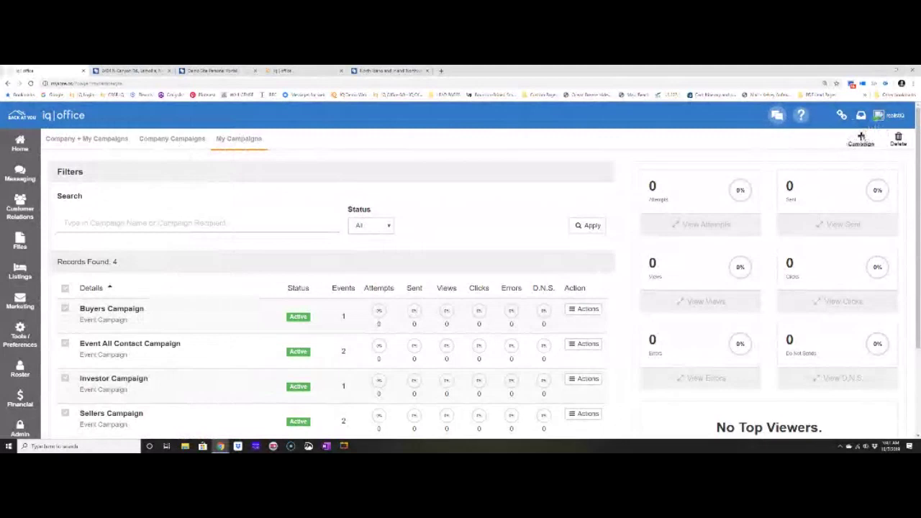
pyautogui.click(861, 137)
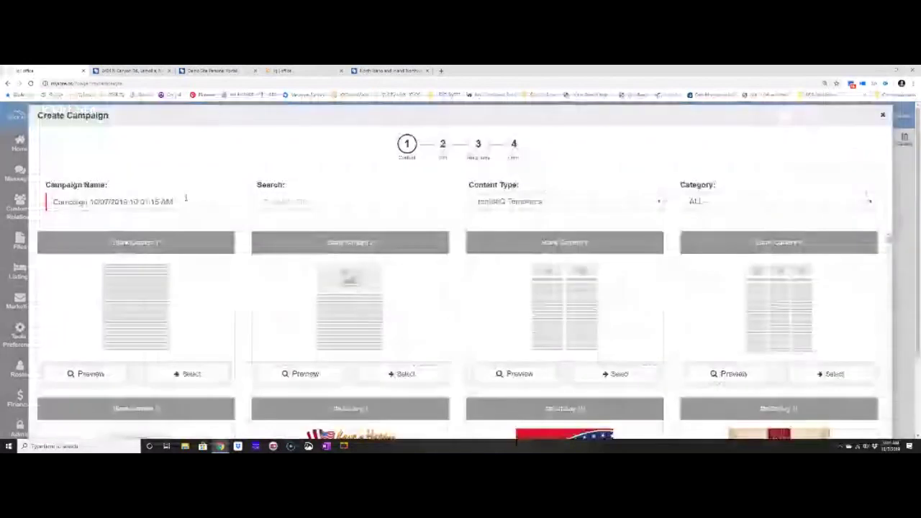
# Name the campaign 'All Contact Email Campaign' and use the Welcome Letter Action Plan from My Content.
pyautogui.moveTo(183, 201); pyautogui.dragTo(52, 202)
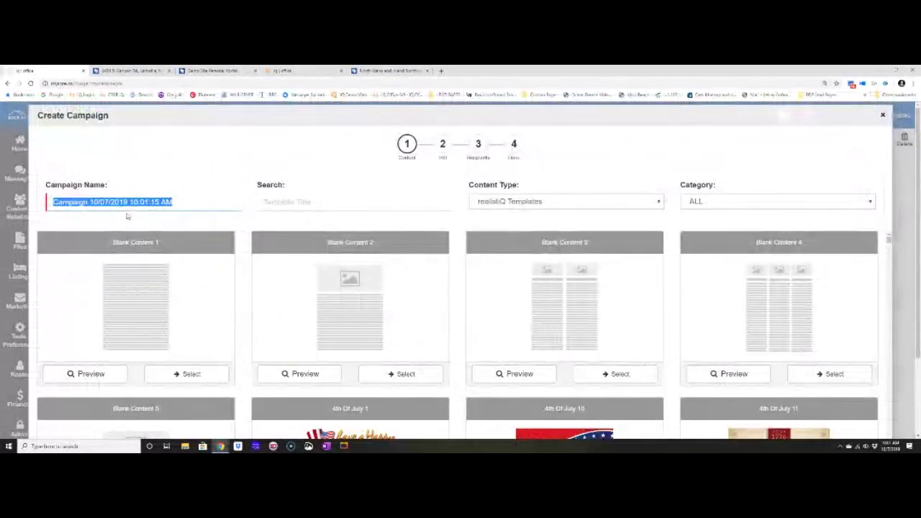
pyautogui.write('All')
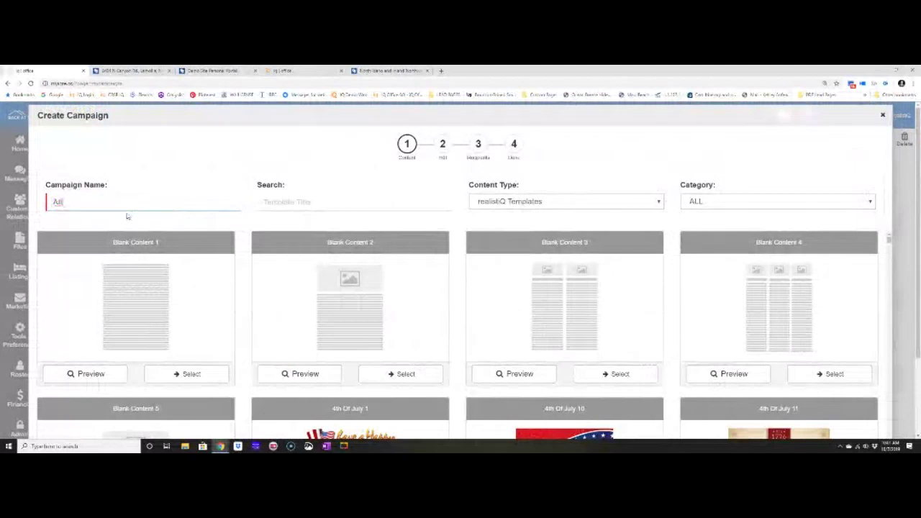
pyautogui.write(' Contact Email Campaign')
pyautogui.click(536, 202)
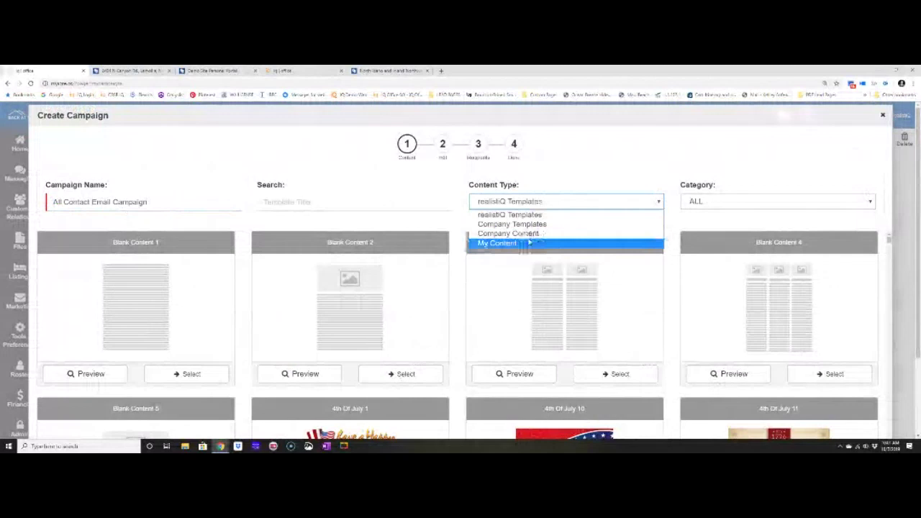
pyautogui.click(529, 243)
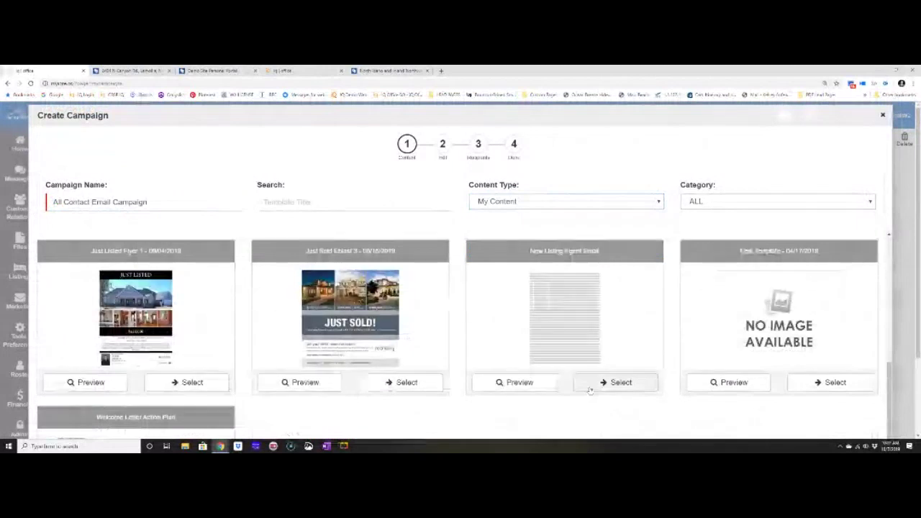
pyautogui.scroll(-3, 590, 390)
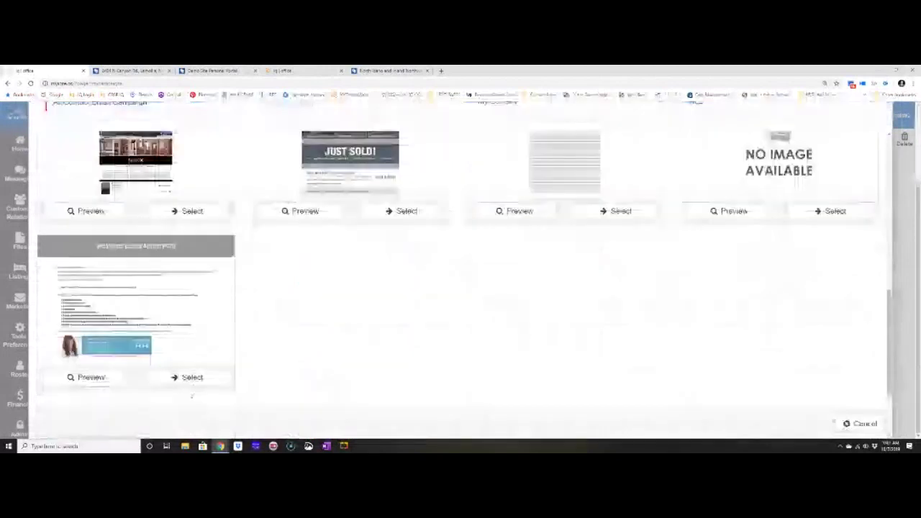
pyautogui.click(191, 382)
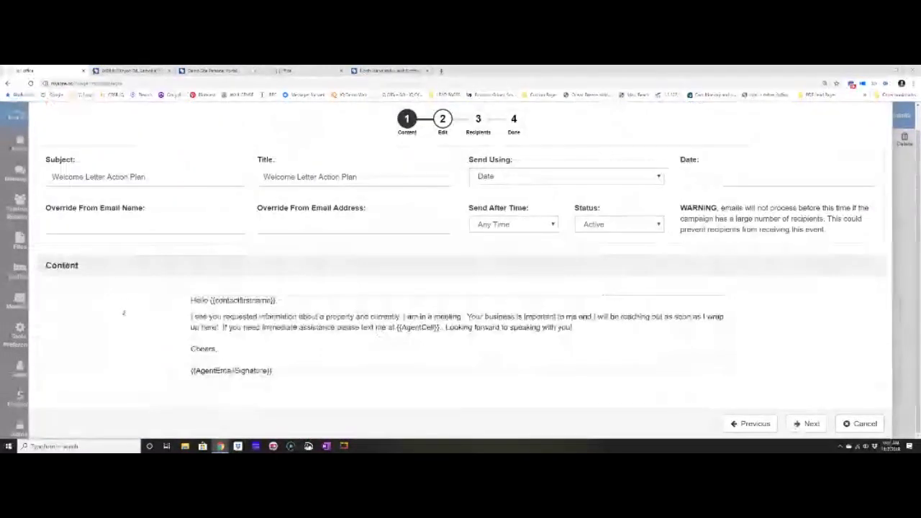
# Set the email subject to 'Got Your Request' and title to 'Welcome Email'.
pyautogui.scroll(1, 124, 313)
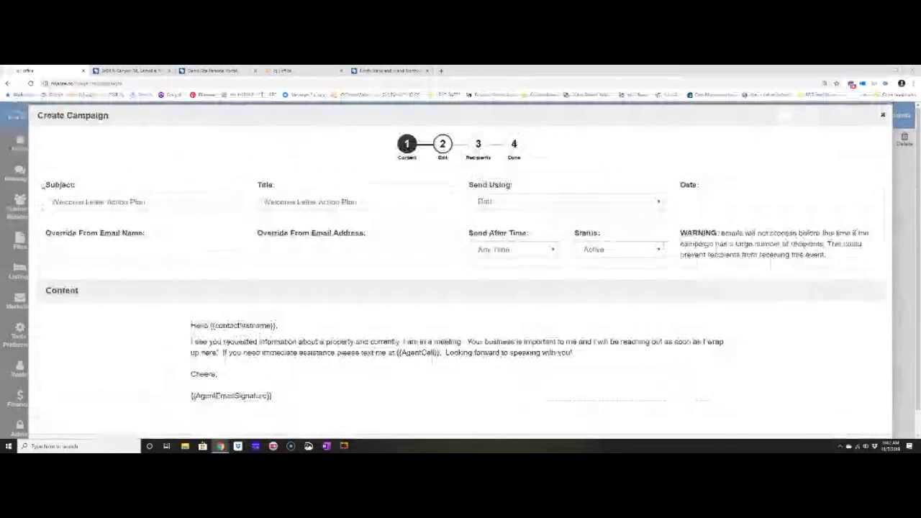
pyautogui.moveTo(41, 186); pyautogui.dragTo(87, 187)
pyautogui.moveTo(147, 202); pyautogui.dragTo(49, 210)
pyautogui.press('BackSpace')
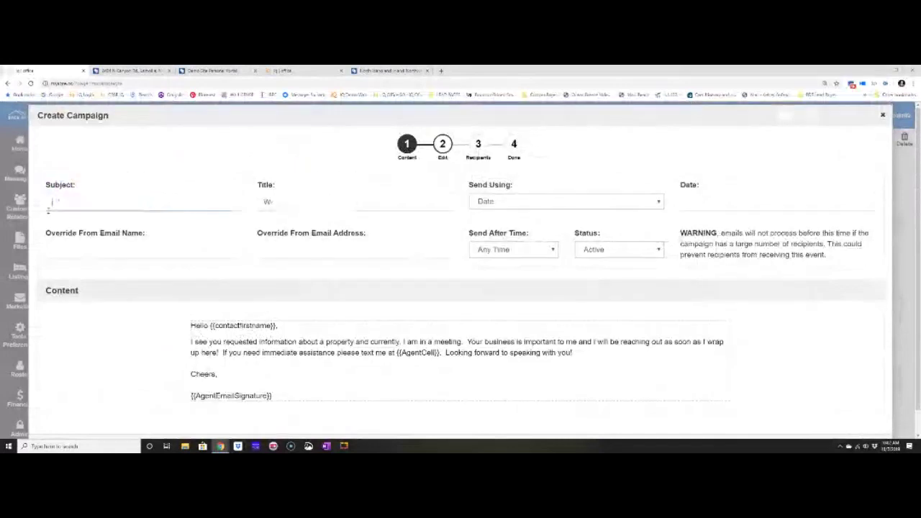
pyautogui.write('I will b')
pyautogui.press('BackSpace')
pyautogui.press('BackSpace')
pyautogui.press('BackSpace')
pyautogui.press('BackSpace')
pyautogui.press('BackSpace')
pyautogui.press('BackSpace')
pyautogui.press('BackSpace')
pyautogui.press('BackSpace')
pyautogui.write('Got Your Request')
pyautogui.press('Tab')
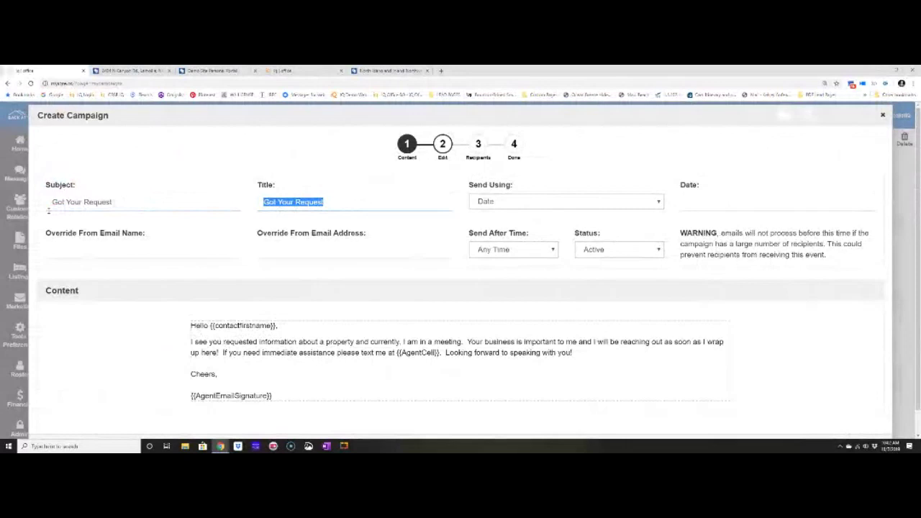
pyautogui.write('Welcome')
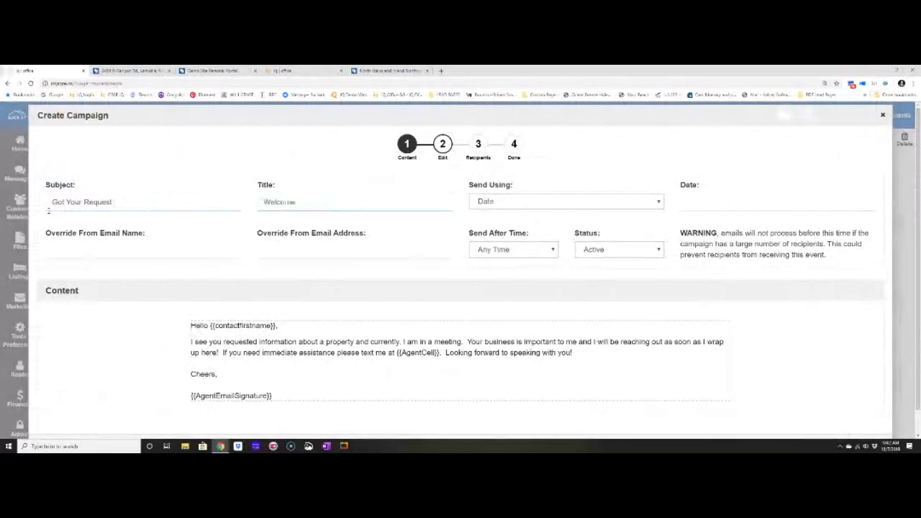
pyautogui.write(' Email')
# Schedule sending by Interval 1, no earlier than 9:00 AM.
pyautogui.moveTo(467, 188); pyautogui.dragTo(526, 185)
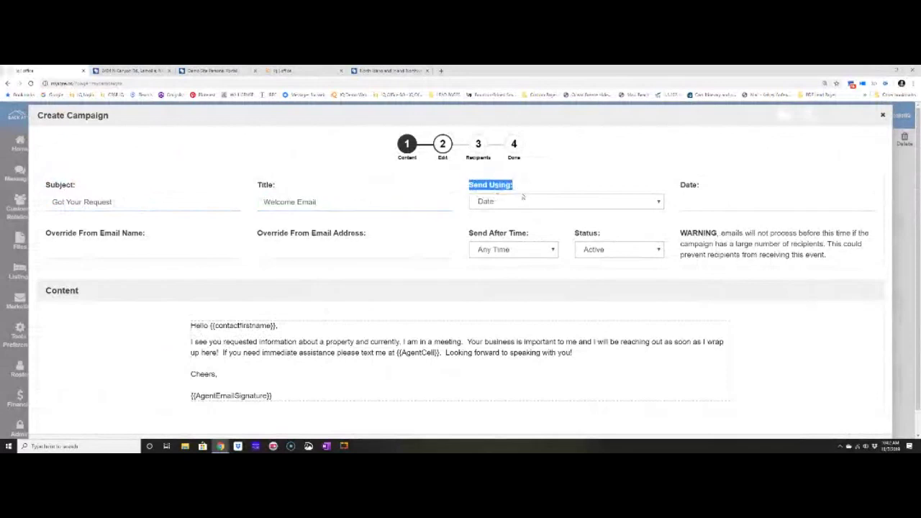
pyautogui.click(516, 203)
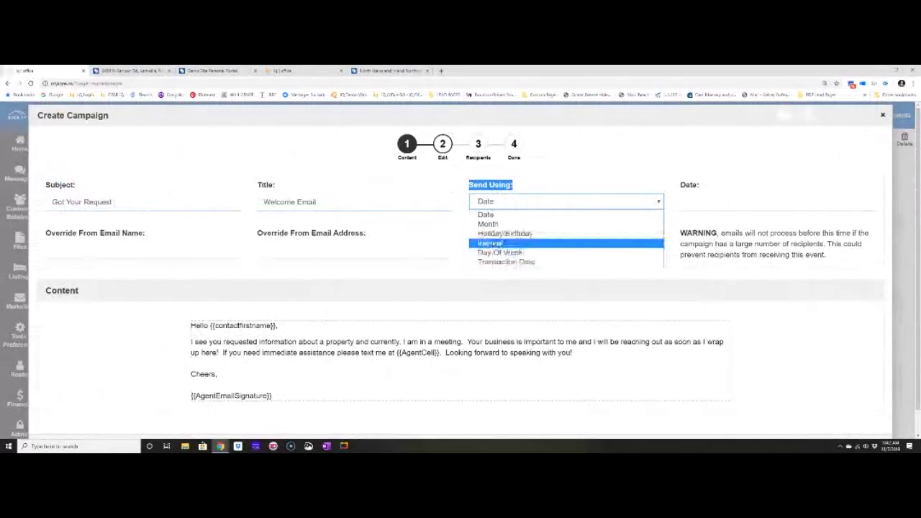
pyautogui.click(492, 244)
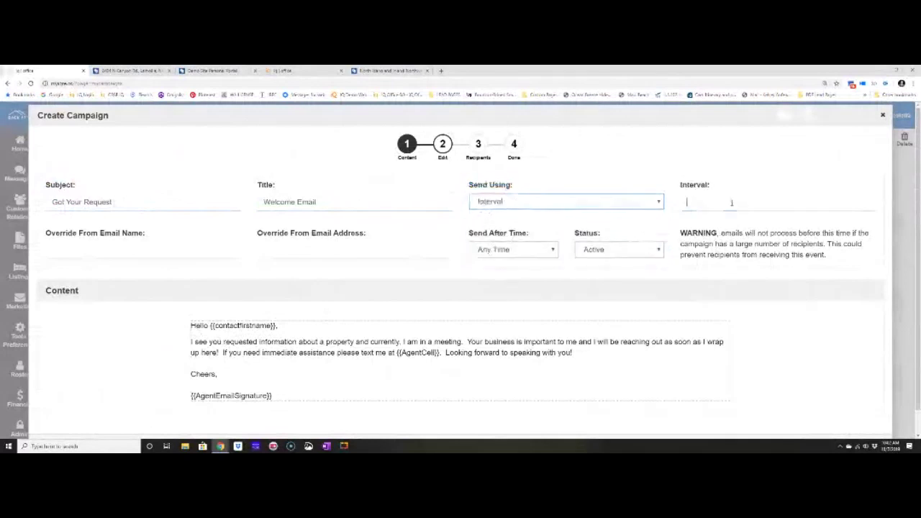
pyautogui.write('1')
pyautogui.click(541, 255)
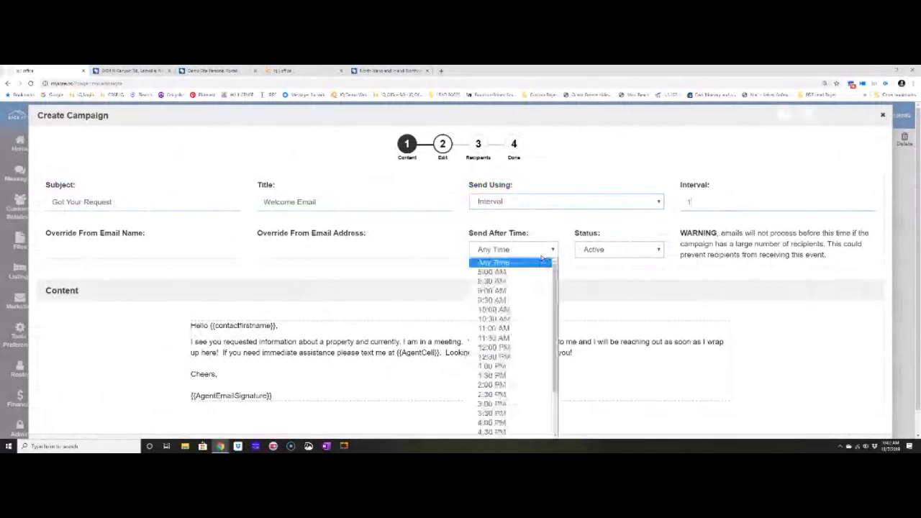
pyautogui.click(519, 291)
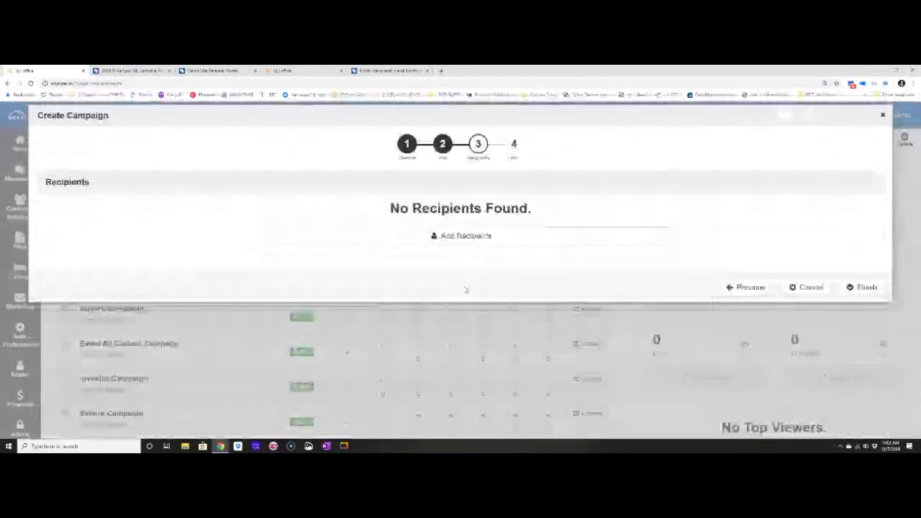
# Add all included contact types as recipients and finish creating the campaign.
pyautogui.click(50, 142)
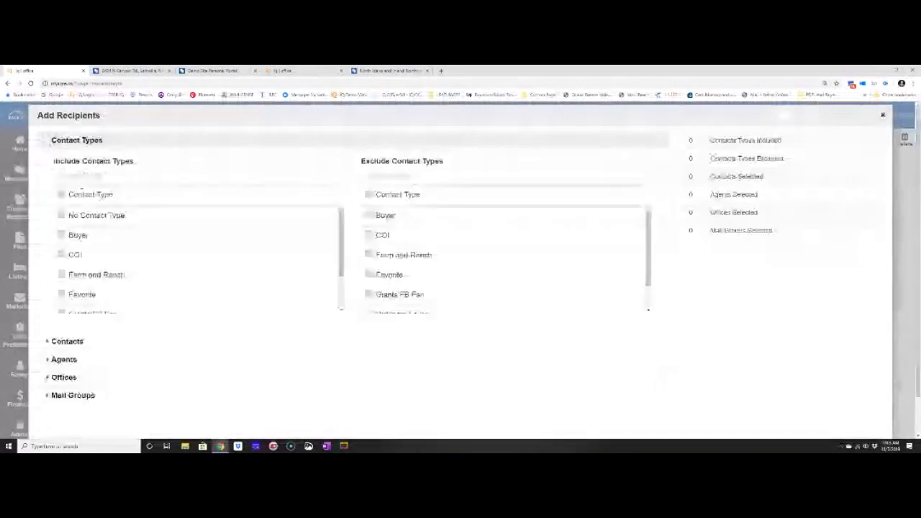
pyautogui.scroll(-1, 79, 213)
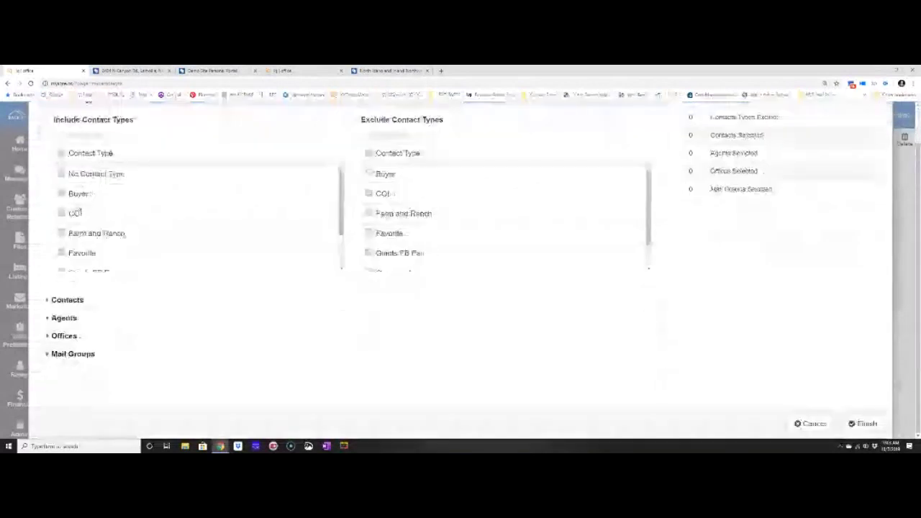
pyautogui.scroll(-1, 78, 211)
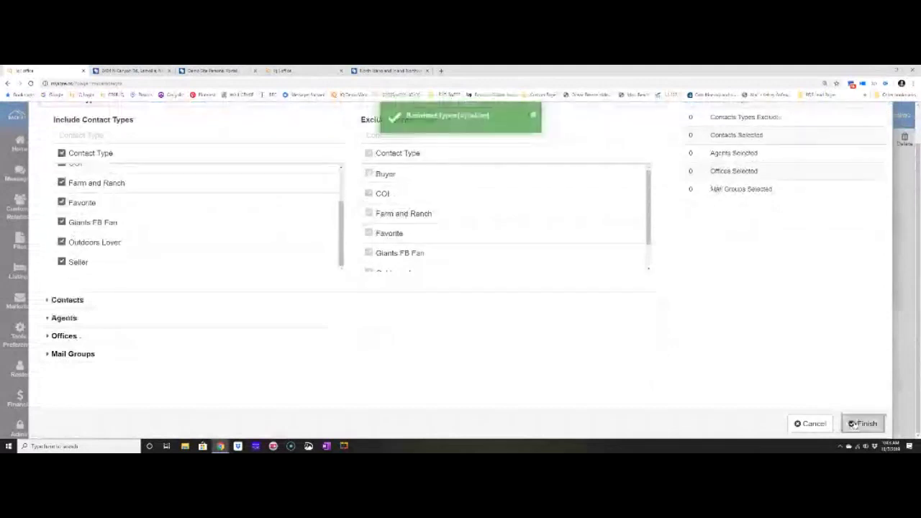
pyautogui.click(855, 424)
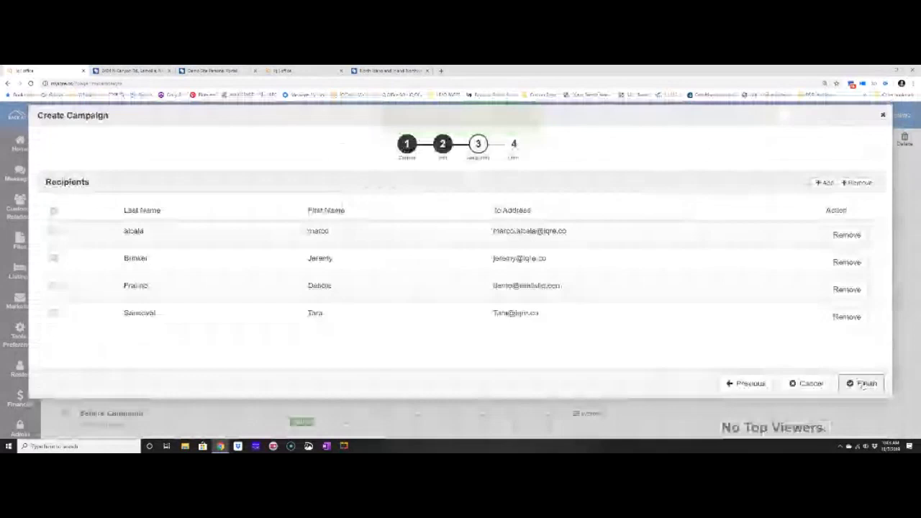
pyautogui.click(863, 383)
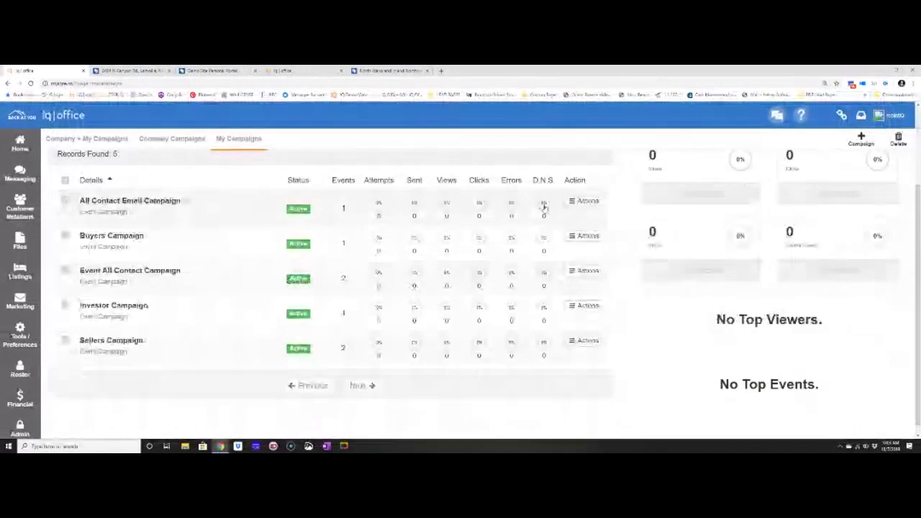
pyautogui.click(584, 201)
# Reschedule the Welcome Email event to 10/11/2019 after 4:00 PM, saving for this event only.
pyautogui.click(461, 164)
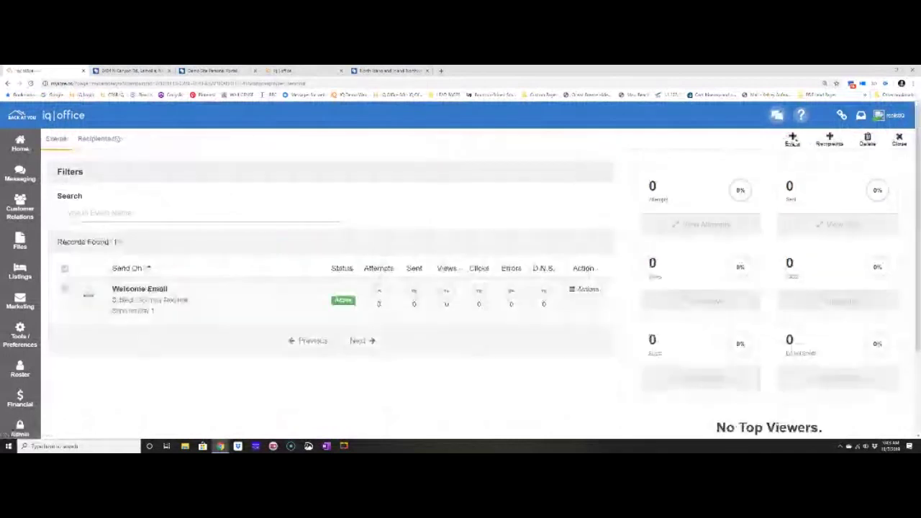
pyautogui.click(792, 141)
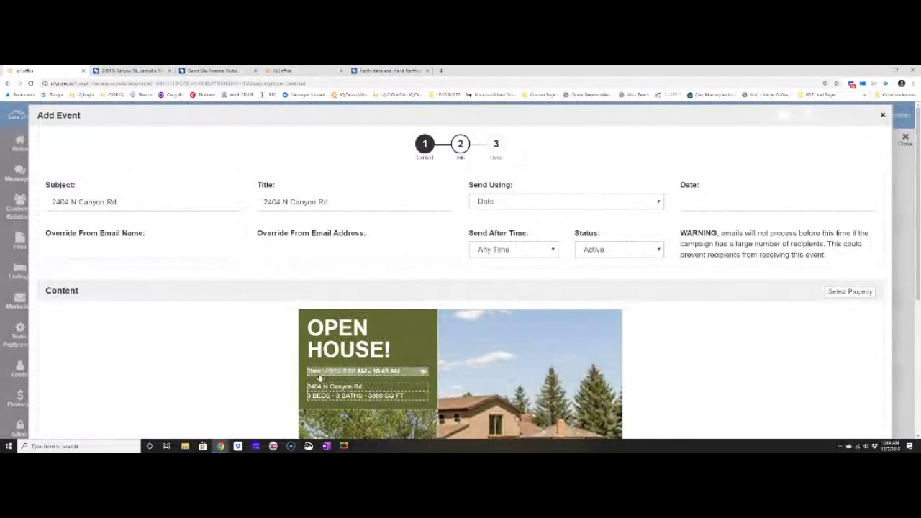
pyautogui.click(813, 200)
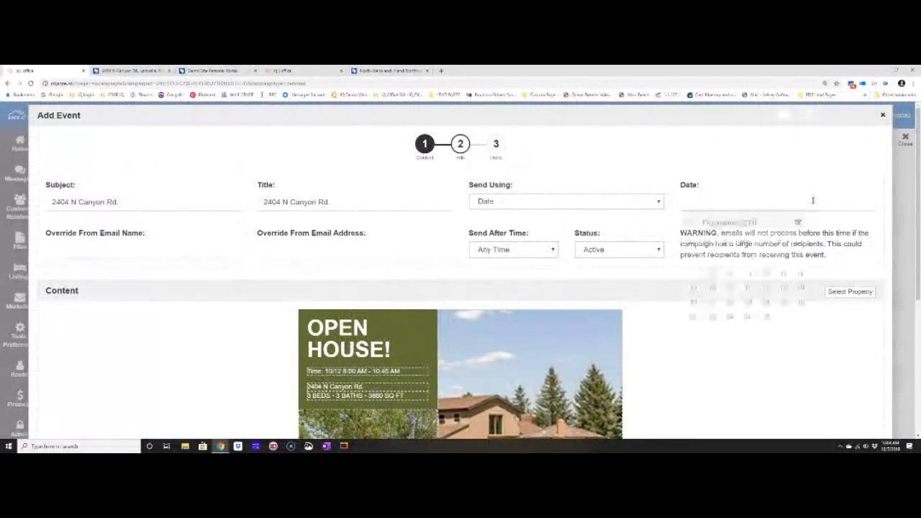
pyautogui.click(766, 273)
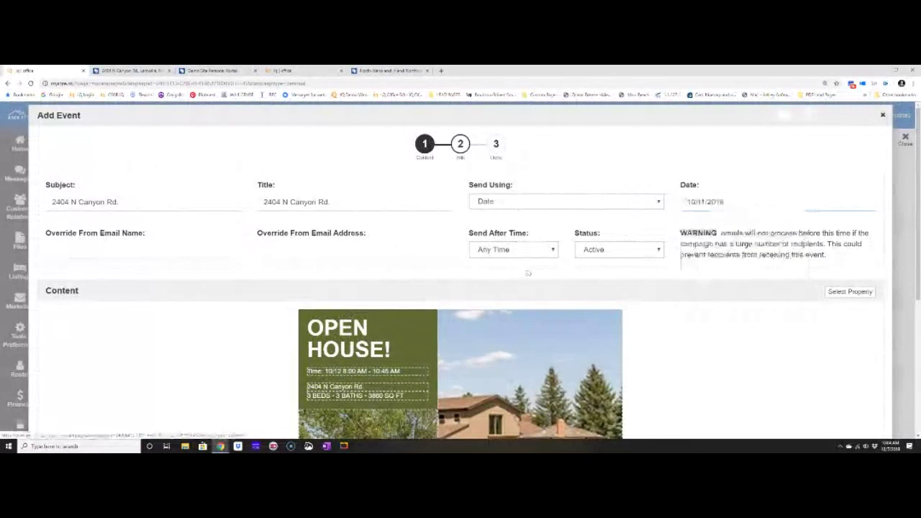
pyautogui.click(519, 250)
pyautogui.scroll(-3, 514, 333)
pyautogui.scroll(-3, 514, 365)
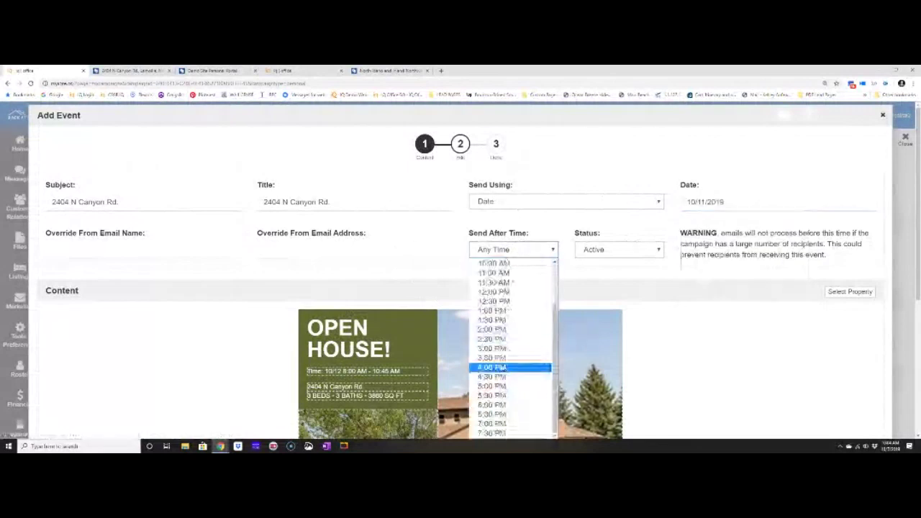
pyautogui.click(514, 365)
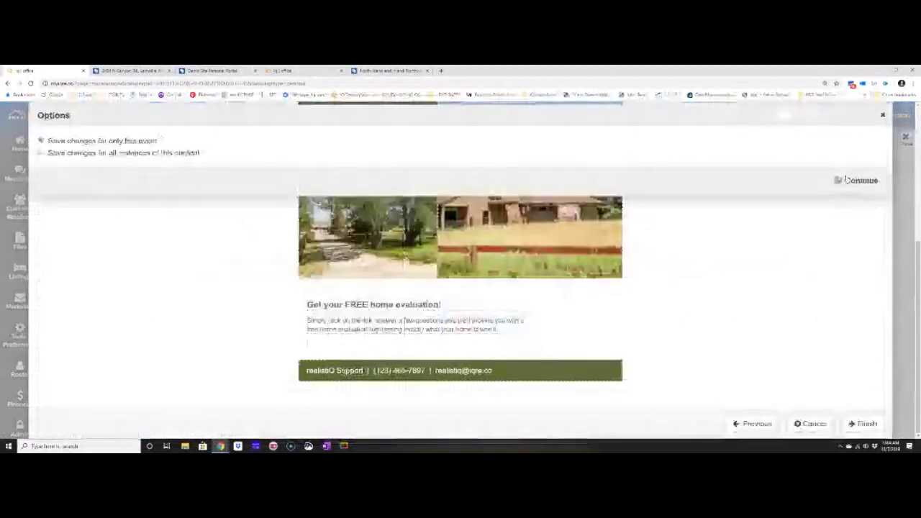
pyautogui.click(847, 180)
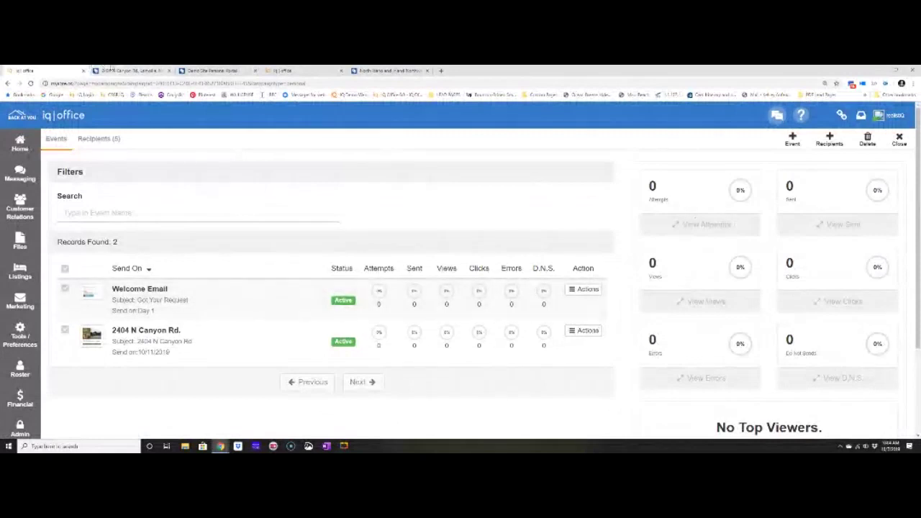
pyautogui.click(110, 70)
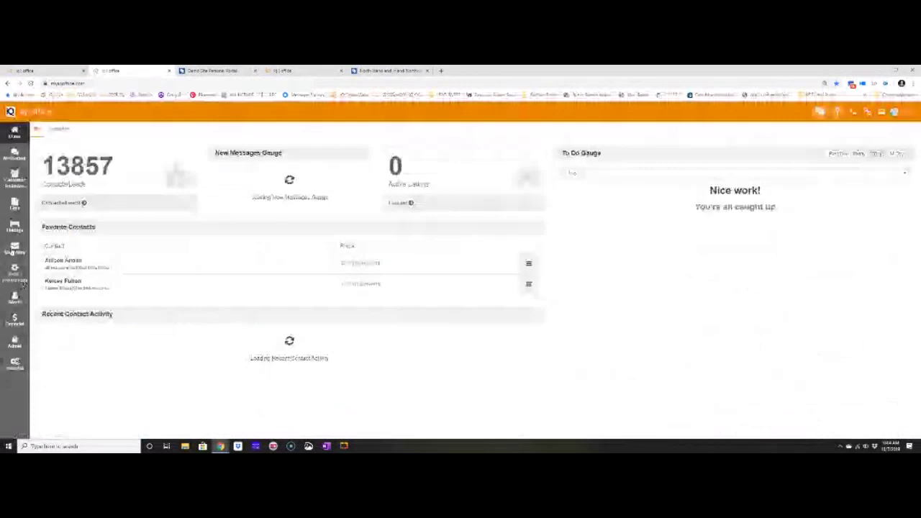
# Open a campaign from My Campaigns, view a contact record, then close it.
pyautogui.click(24, 285)
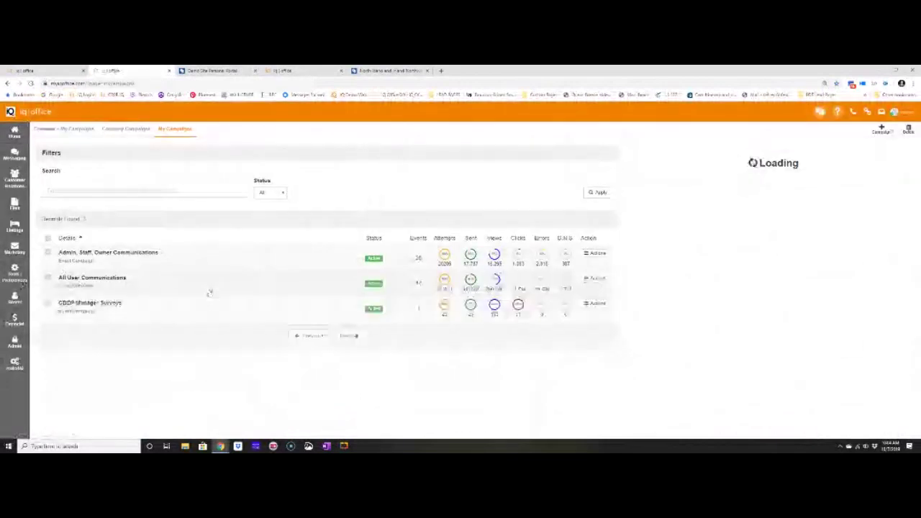
pyautogui.click(219, 292)
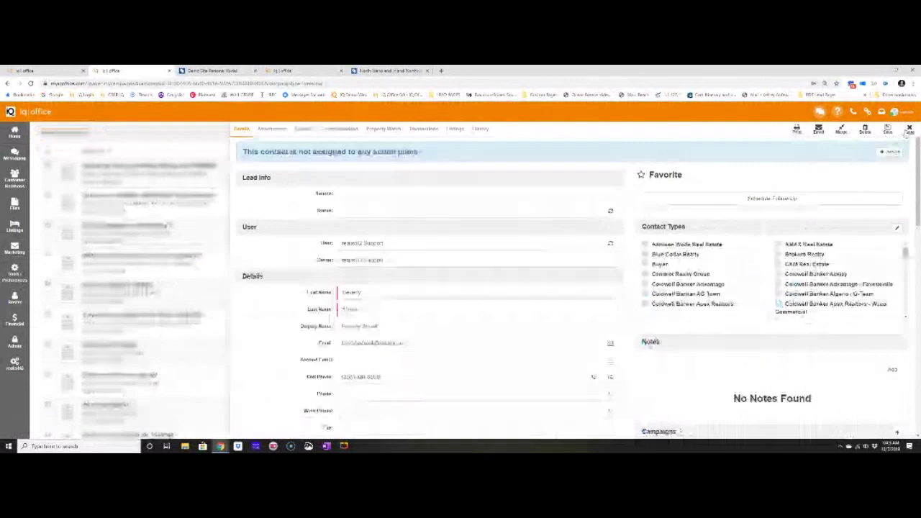
pyautogui.click(908, 129)
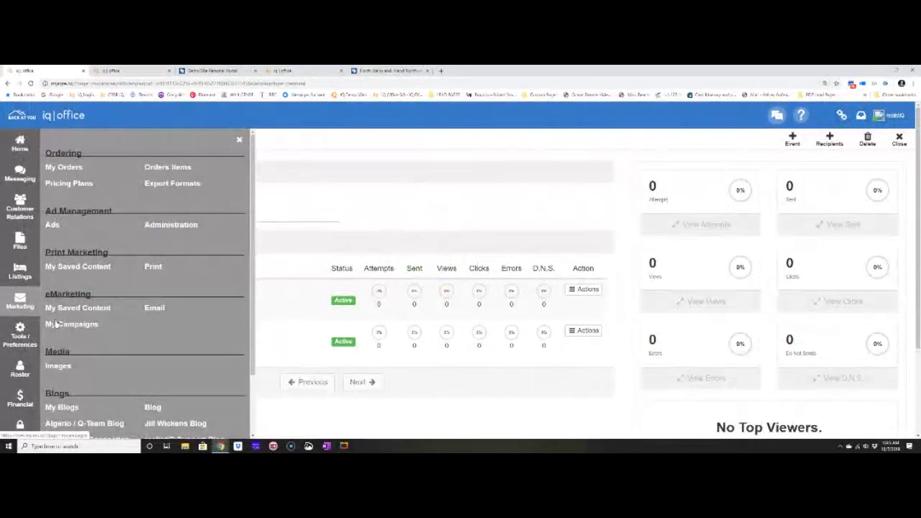
# Scroll through the Marketing menu and open a new blank browser tab.
pyautogui.scroll(-1, 58, 326)
pyautogui.scroll(-1, 59, 328)
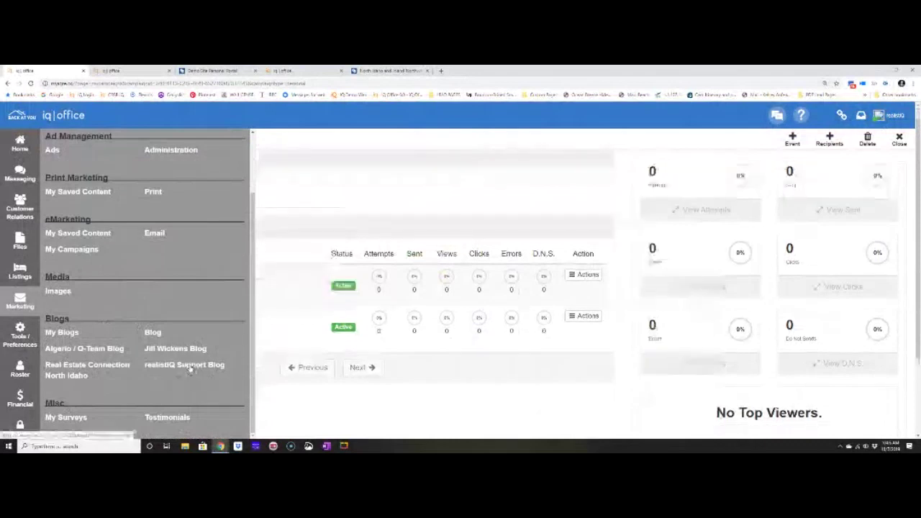
pyautogui.scroll(-2, 191, 369)
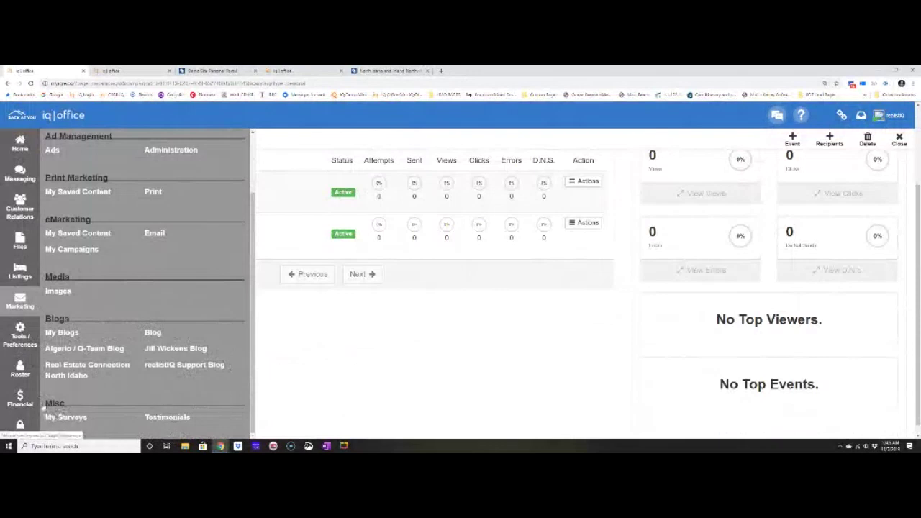
pyautogui.click(443, 72)
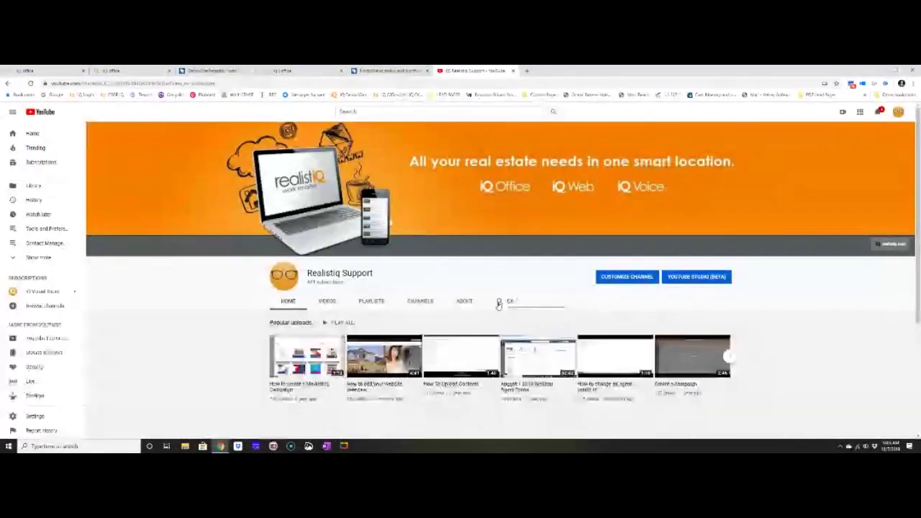
# Search the Realistiq Support YouTube channel for 'Campaign' and browse the results.
pyautogui.click(499, 302)
pyautogui.write('Campaig')
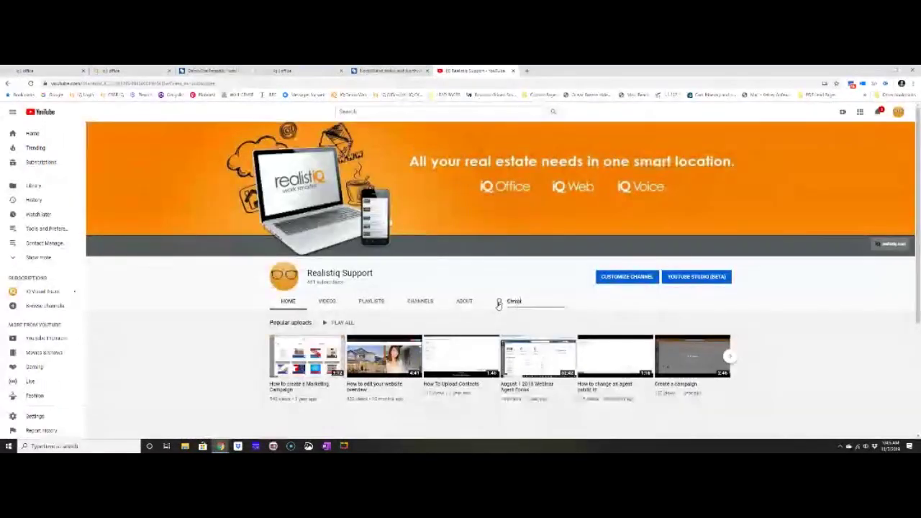
pyautogui.write('n')
pyautogui.press('Return')
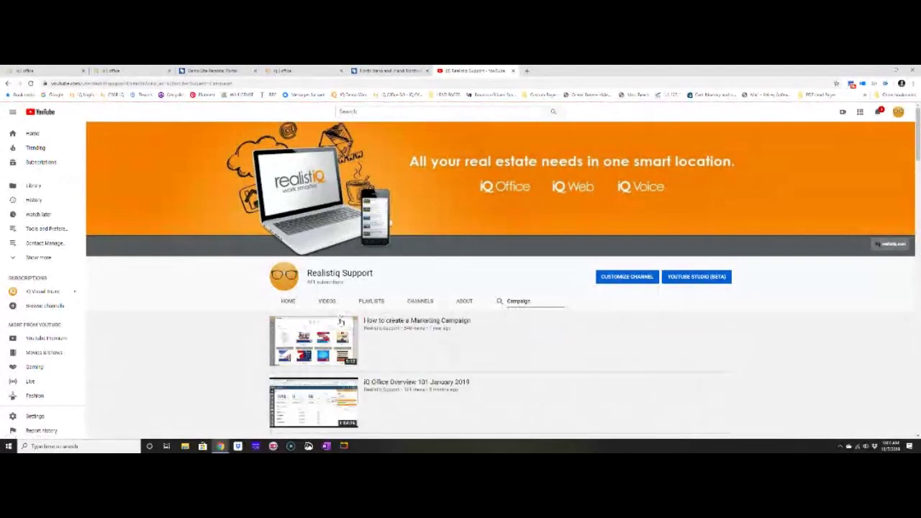
pyautogui.scroll(-3, 401, 315)
pyautogui.scroll(-10, 402, 315)
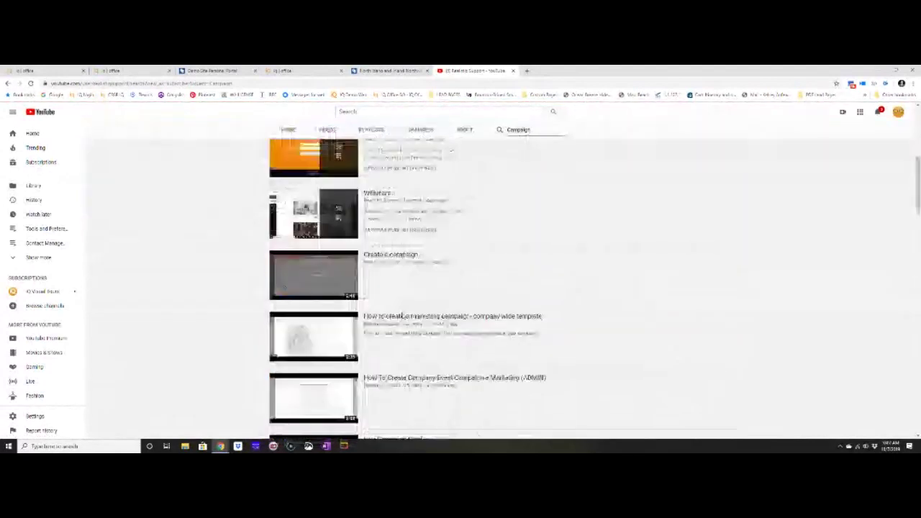
pyautogui.scroll(13, 400, 319)
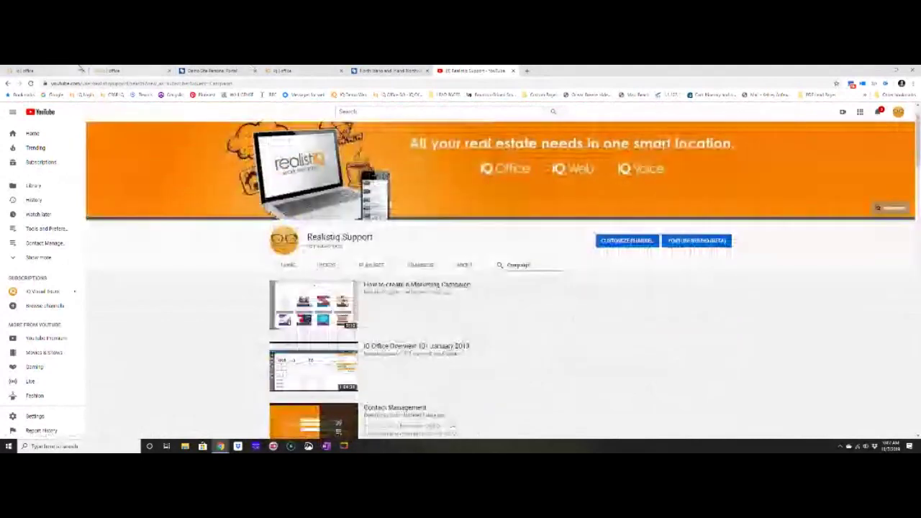
pyautogui.click(44, 71)
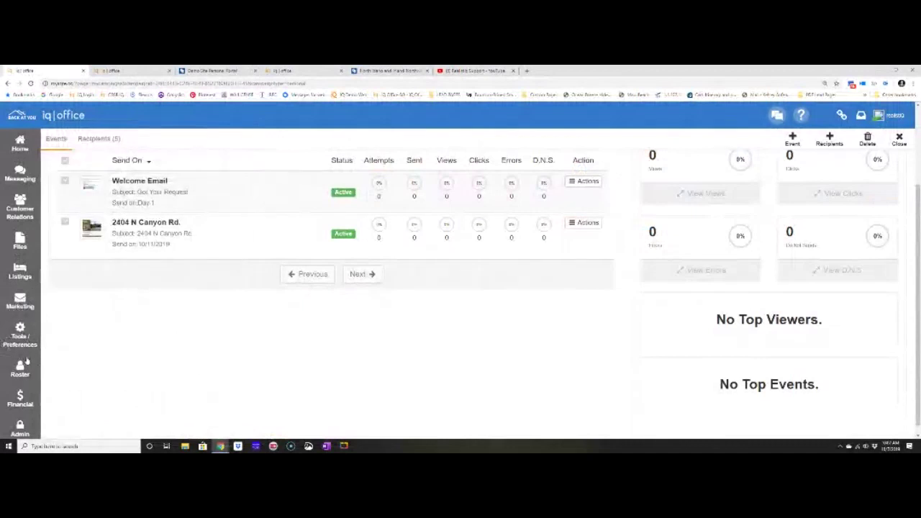
# Show the Tools / Preferences pages, including To Do / Calendar and My Action Plans.
pyautogui.moveTo(20, 343)
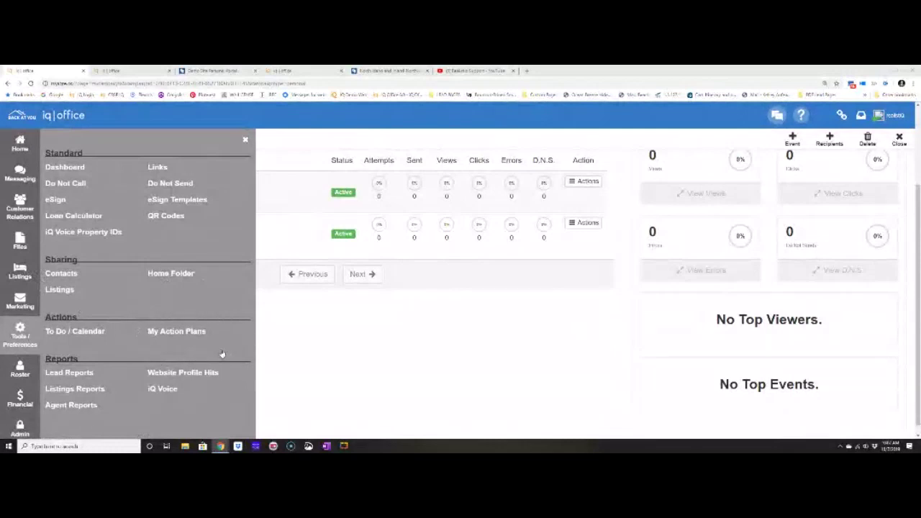
# Go to My Action Plans and begin a new action plan.
pyautogui.click(184, 332)
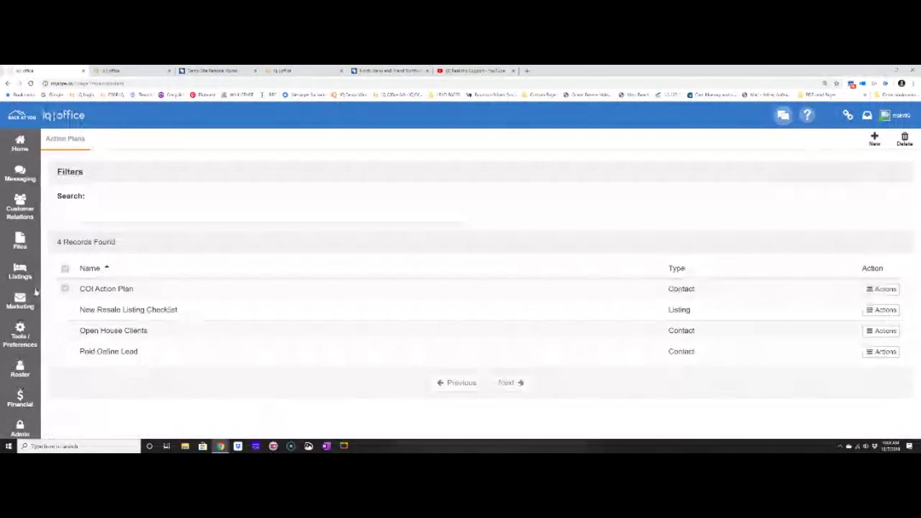
pyautogui.click(29, 333)
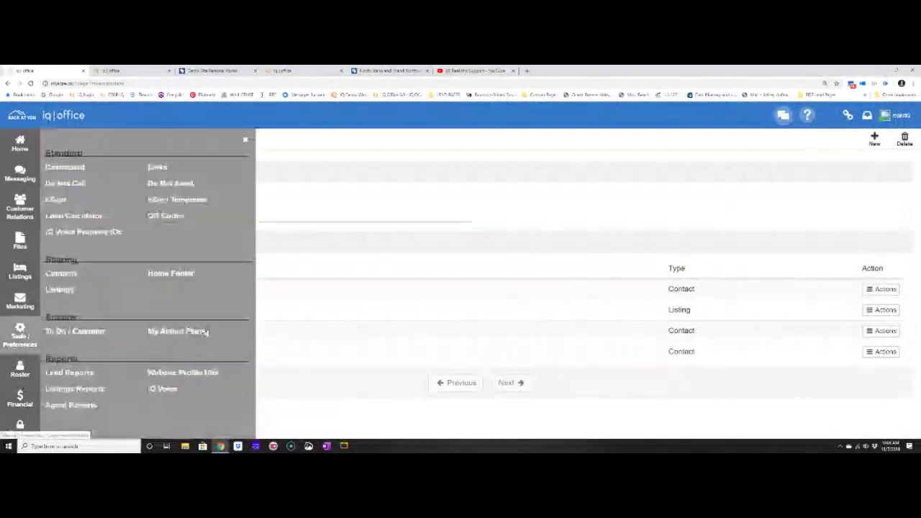
pyautogui.click(248, 140)
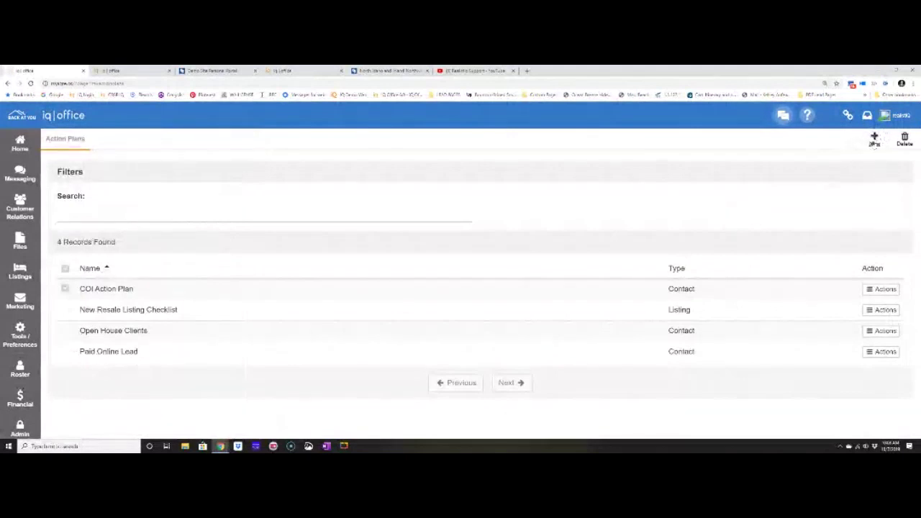
pyautogui.click(875, 138)
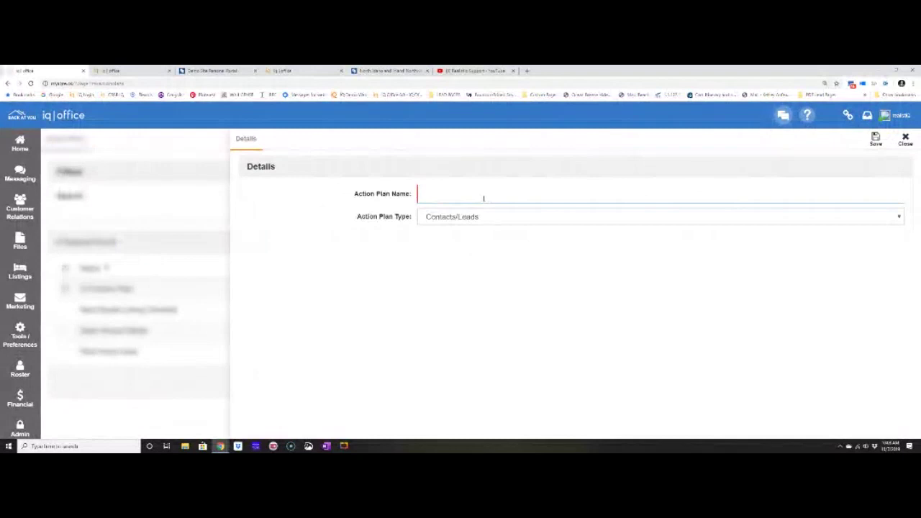
# Name the new action plan 'First Time Home Buyer', keep type Contacts/Leads, and save it.
pyautogui.write('Fri')
pyautogui.write('st Time Home Bu')
pyautogui.write('yer')
pyautogui.press('BackSpace')
pyautogui.press('BackSpace')
pyautogui.press('BackSpace')
pyautogui.press('BackSpace')
pyautogui.write('uye')
pyautogui.press('BackSpace')
pyautogui.press('BackSpace')
pyautogui.write('yer')
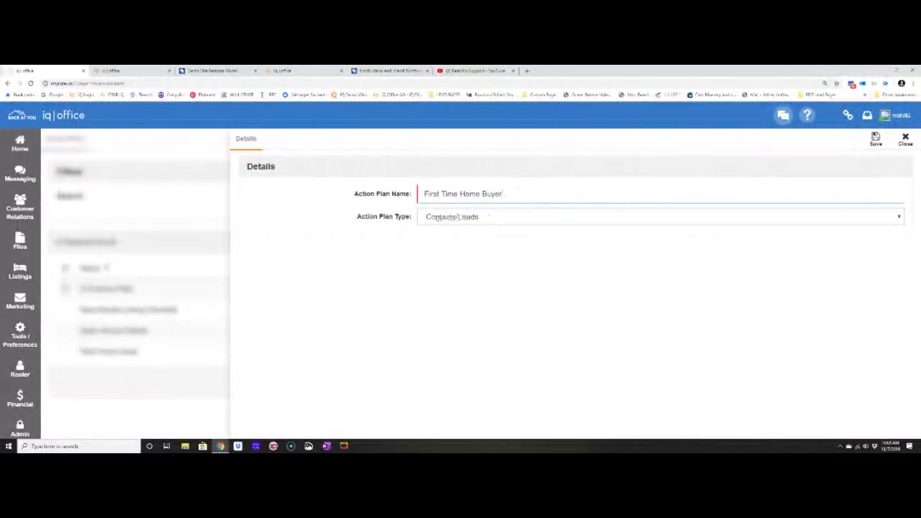
pyautogui.click(438, 218)
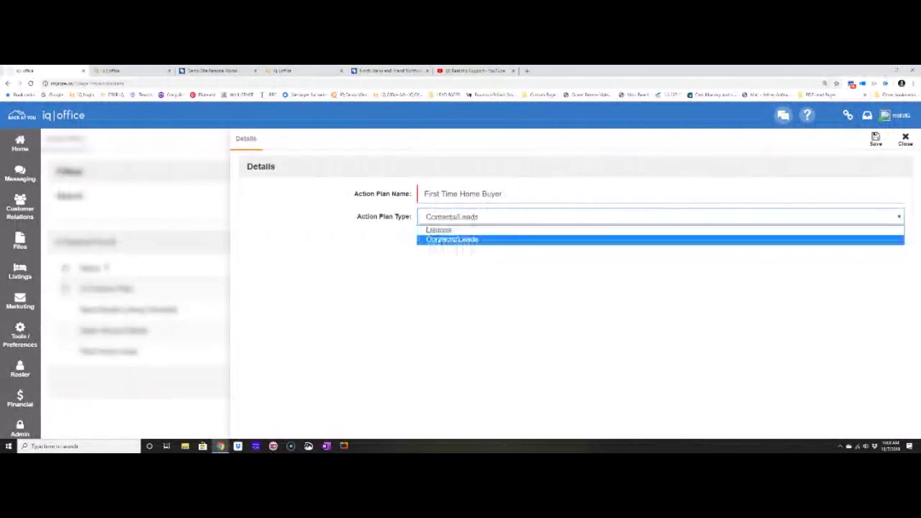
pyautogui.click(439, 240)
pyautogui.click(877, 141)
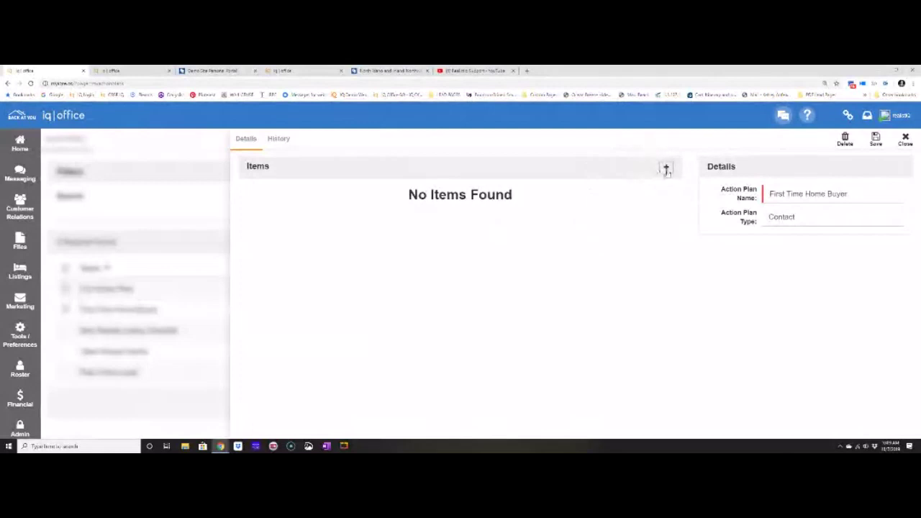
# Add an Automatic System Email item named 'Welcome Email' with subject 'Great To Meet You'.
pyautogui.click(667, 169)
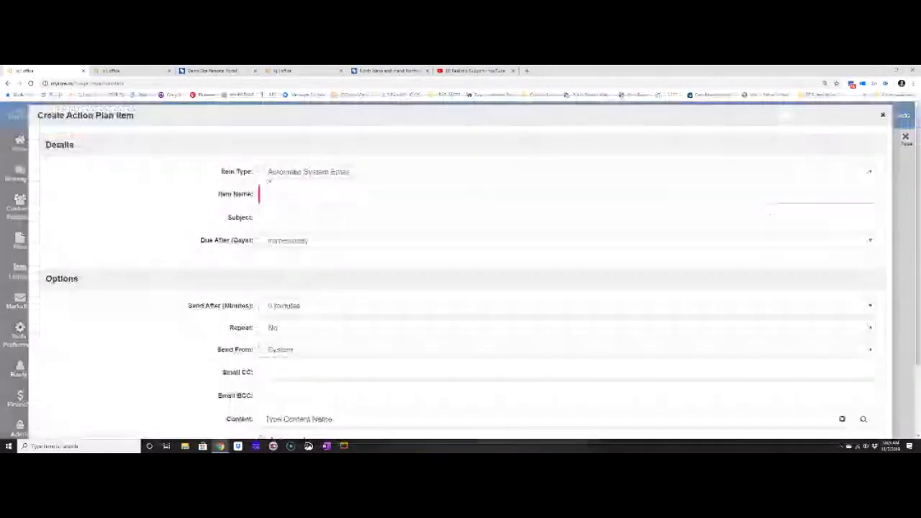
pyautogui.click(288, 173)
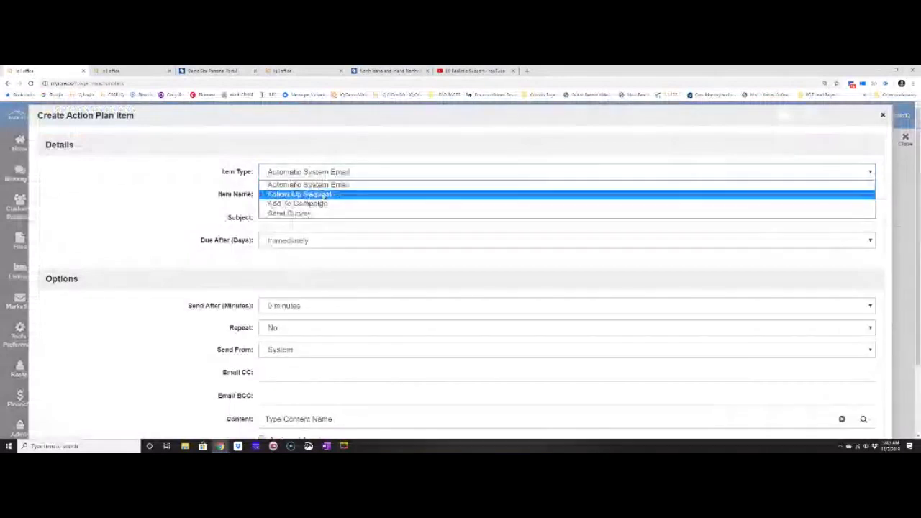
pyautogui.click(317, 185)
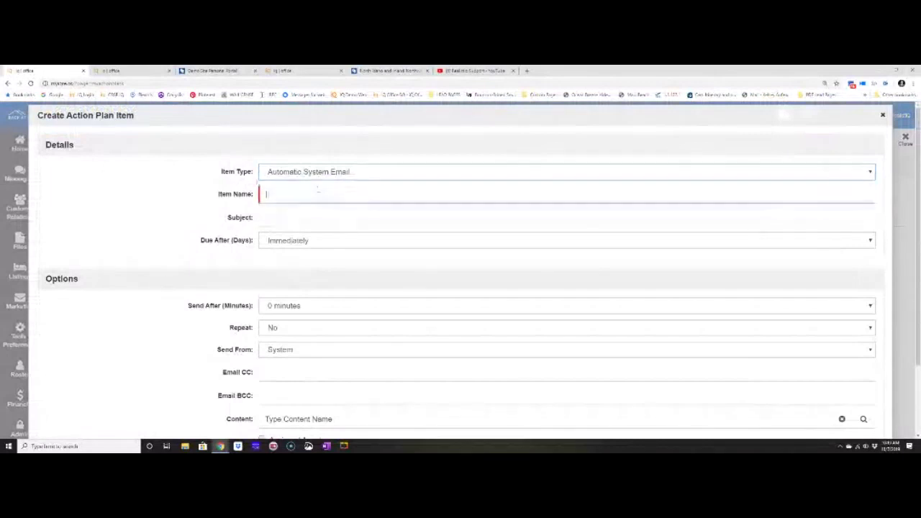
pyautogui.write('We')
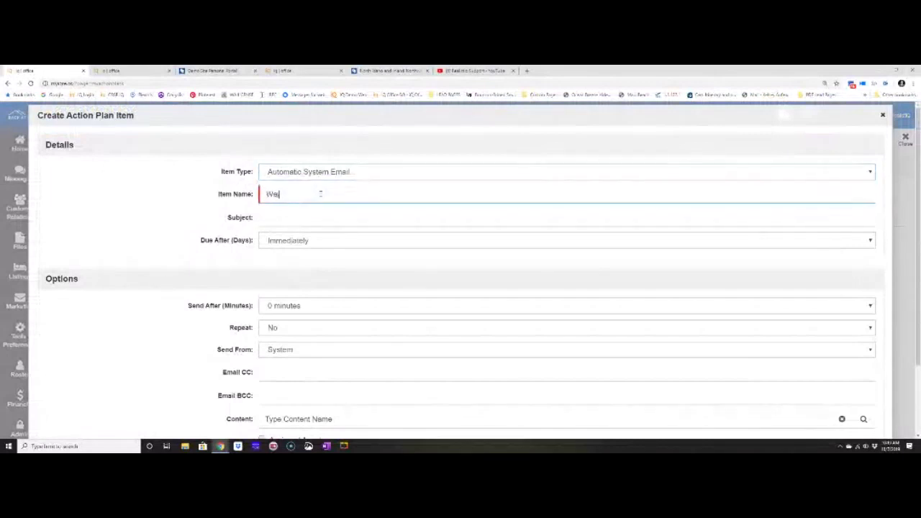
pyautogui.write('lcome Email')
pyautogui.click(312, 217)
pyautogui.write('Great To Meet yo')
pyautogui.press('BackSpace')
pyautogui.press('BackSpace')
pyautogui.write('You')
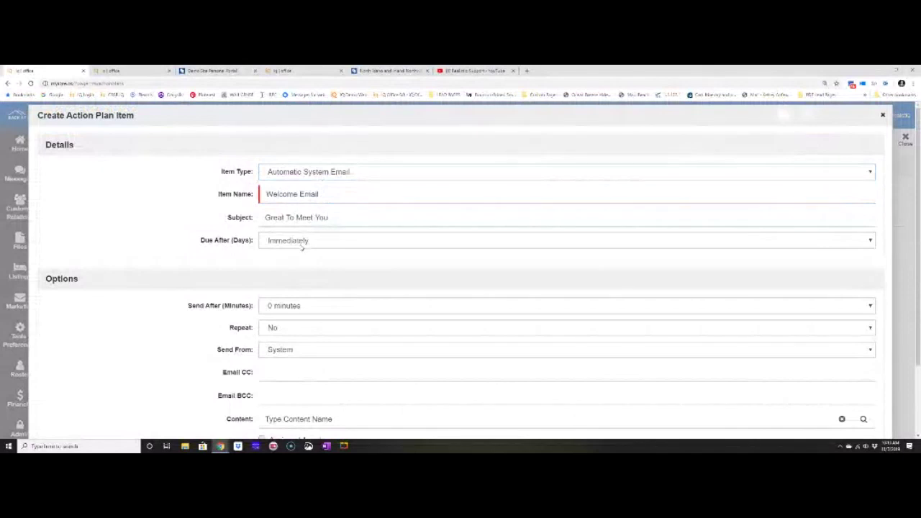
# Send it after 1 hour from the Owner, using Welcome Letter Action Plan content, plus a BCC address.
pyautogui.click(292, 303)
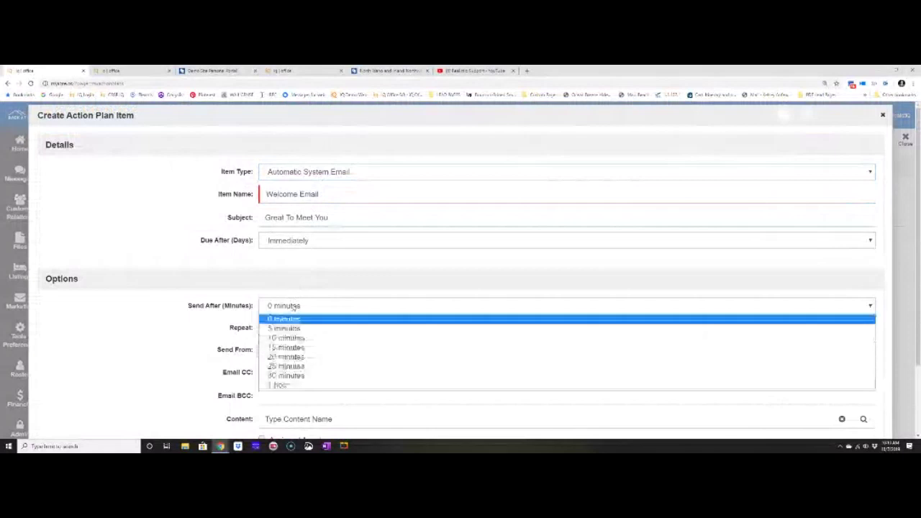
pyautogui.click(309, 386)
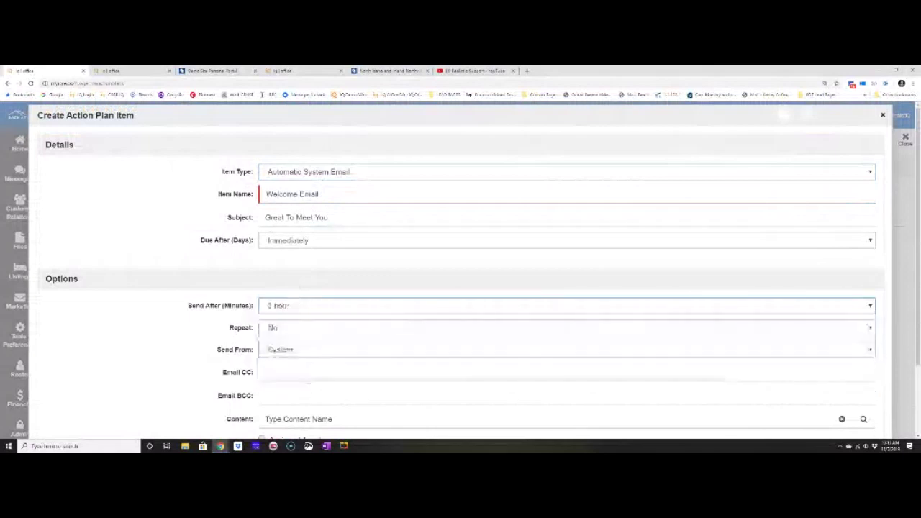
pyautogui.click(292, 357)
pyautogui.click(290, 372)
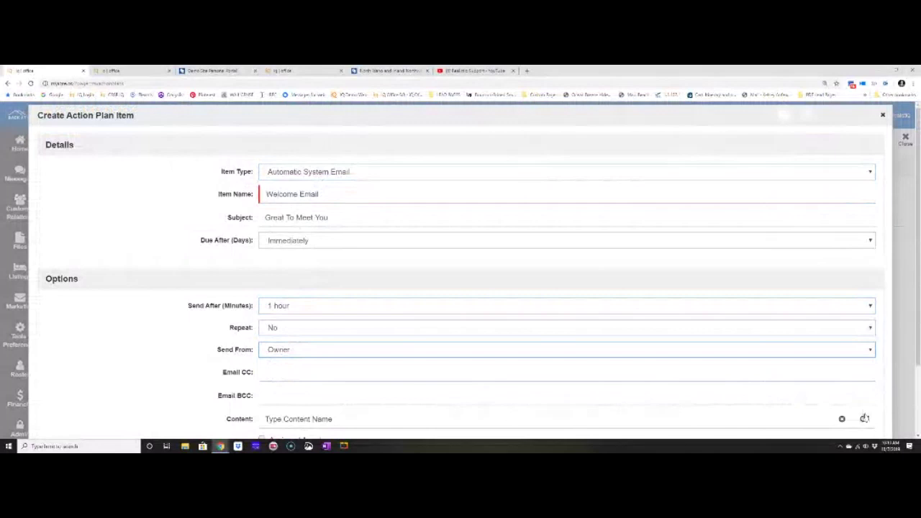
pyautogui.click(864, 418)
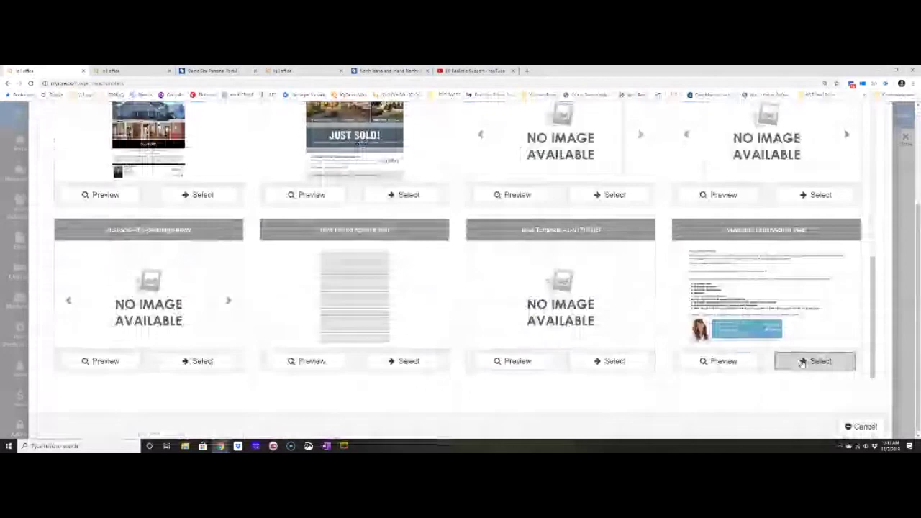
pyautogui.click(803, 362)
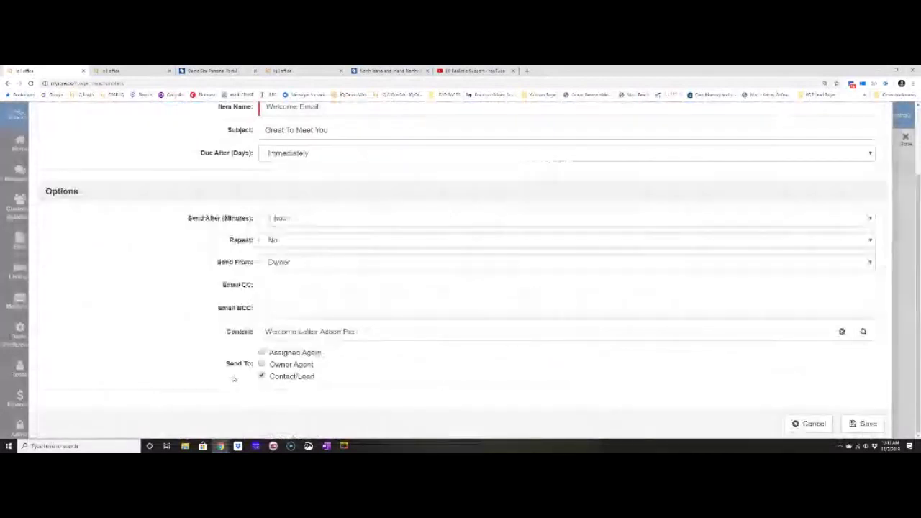
pyautogui.click(262, 365)
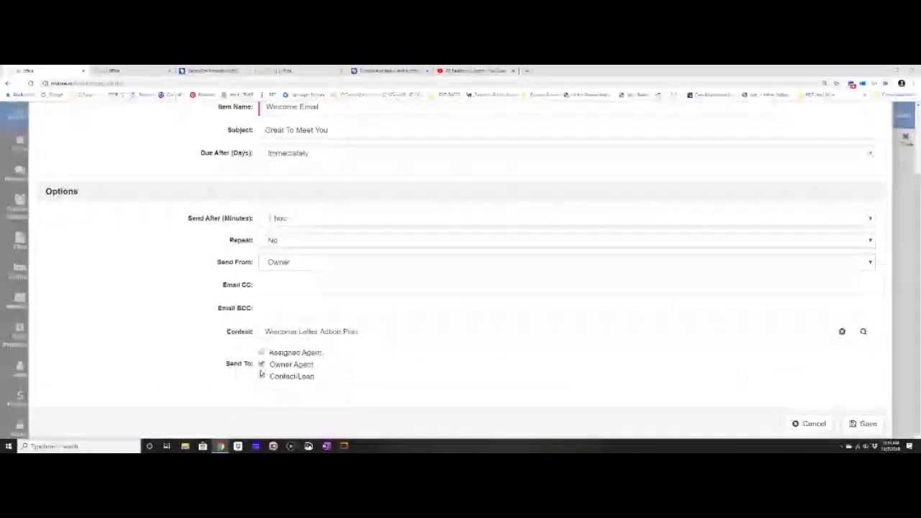
pyautogui.click(261, 366)
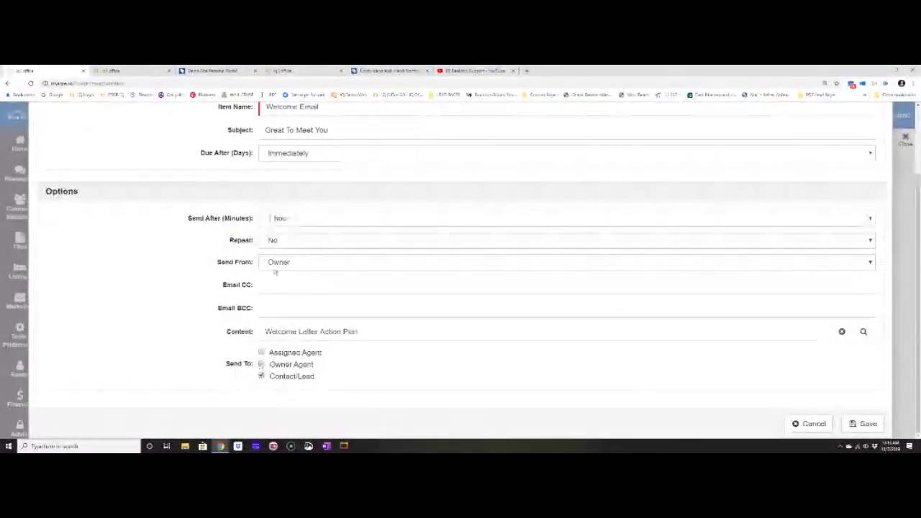
pyautogui.click(278, 308)
pyautogui.write('Kelsey')
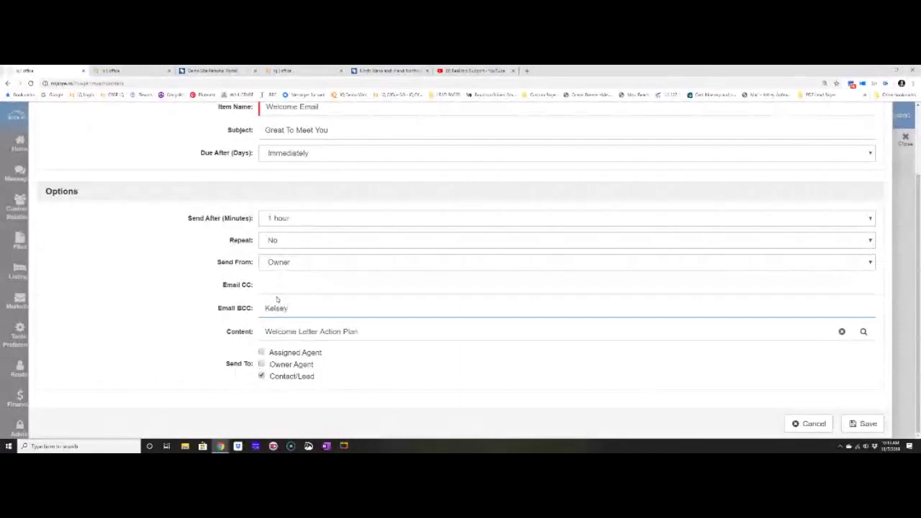
pyautogui.write('@demo.com')
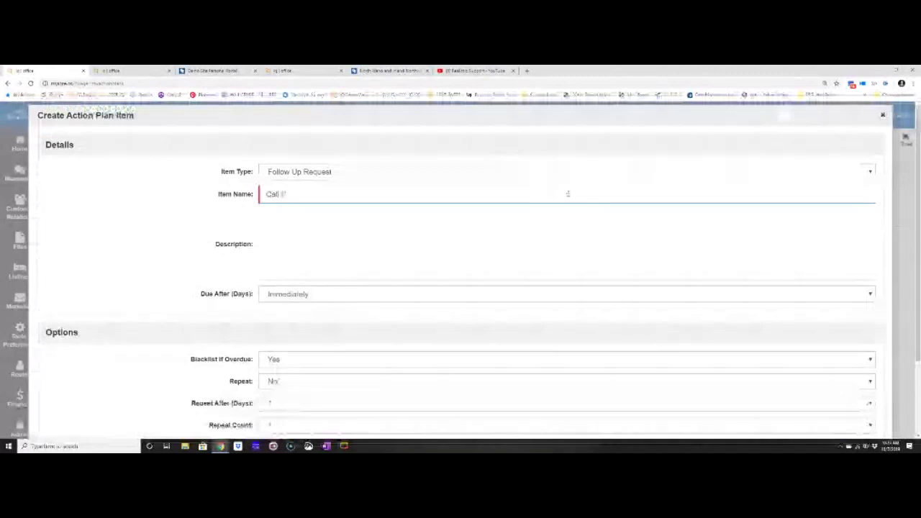
# Save a 'Call Follow Up' request due day 3, repeating every 10 days, 4 times.
pyautogui.press('BackSpace')
pyautogui.write('ollow')
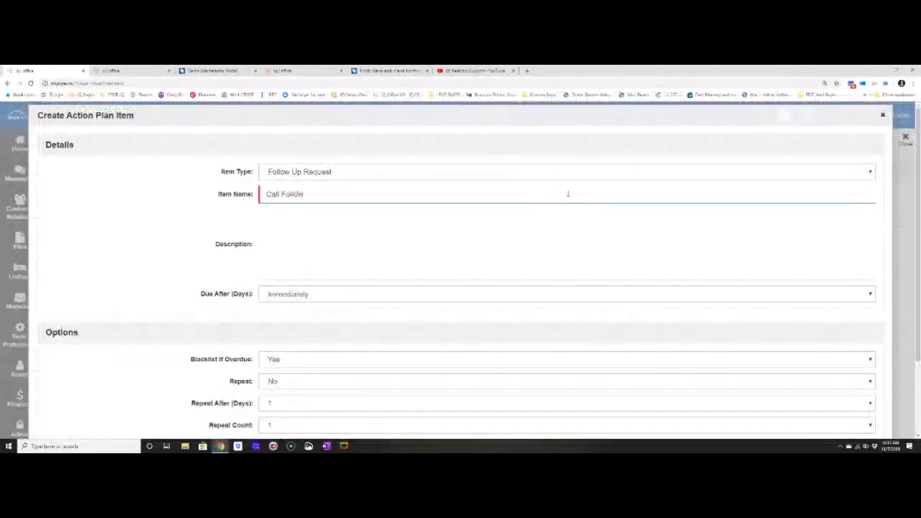
pyautogui.write(' Up')
pyautogui.scroll(-1, 251, 257)
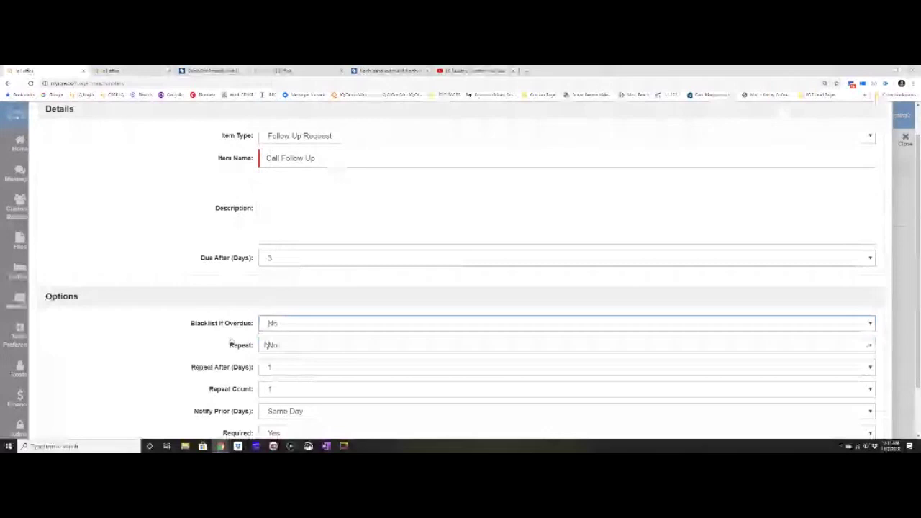
pyautogui.scroll(-1, 266, 345)
pyautogui.click(279, 310)
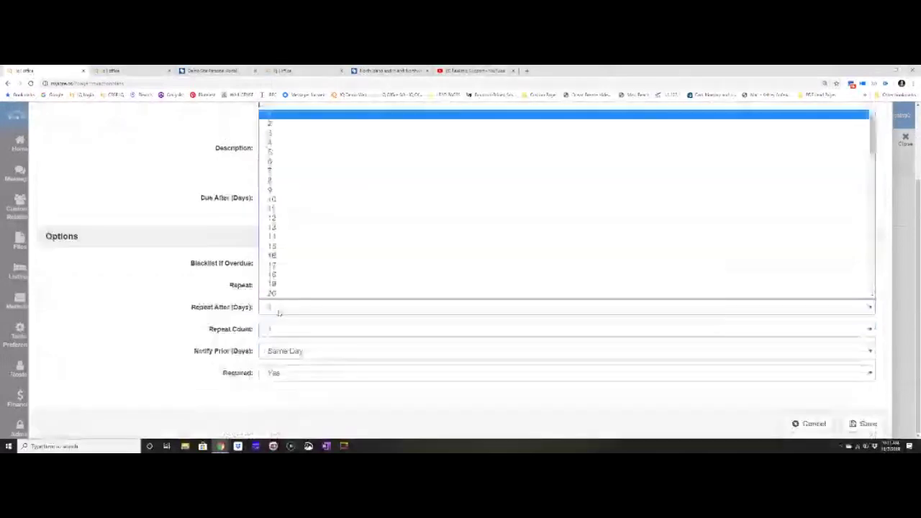
pyautogui.click(275, 199)
pyautogui.click(276, 329)
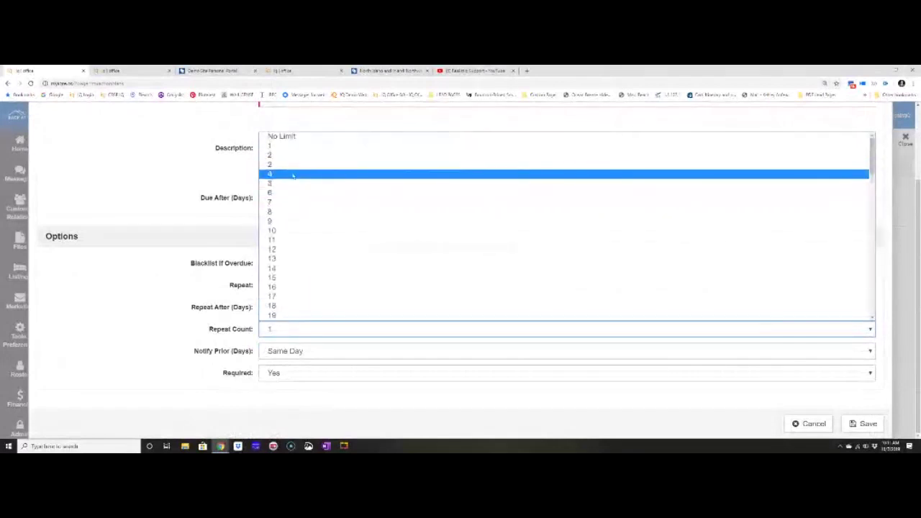
pyautogui.click(292, 174)
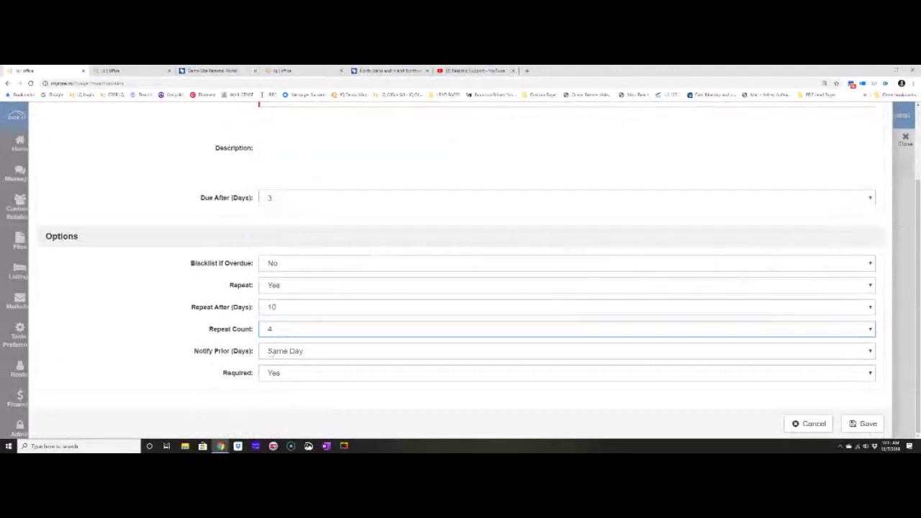
pyautogui.click(864, 426)
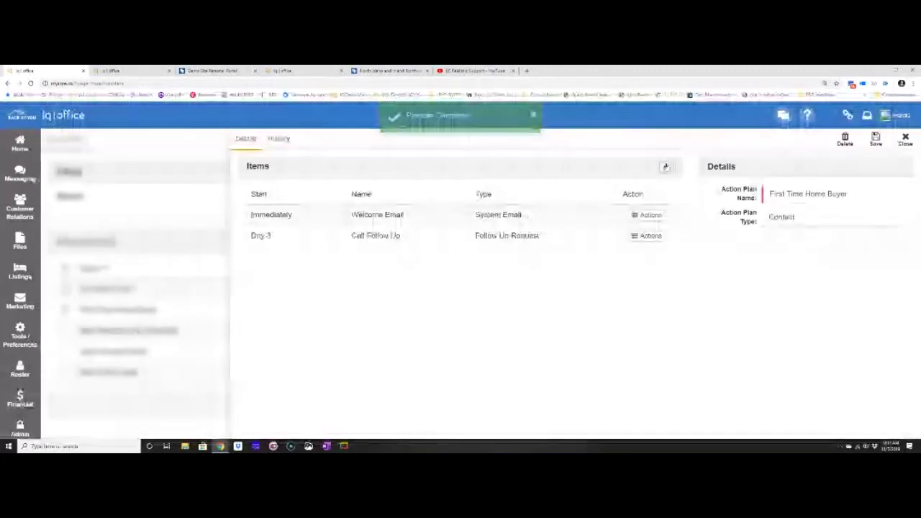
# Add and save a 'Holiday E Card' item that puts the contact into Buyers Campaign.
pyautogui.click(666, 167)
pyautogui.click(328, 197)
pyautogui.write('Holiday E Card')
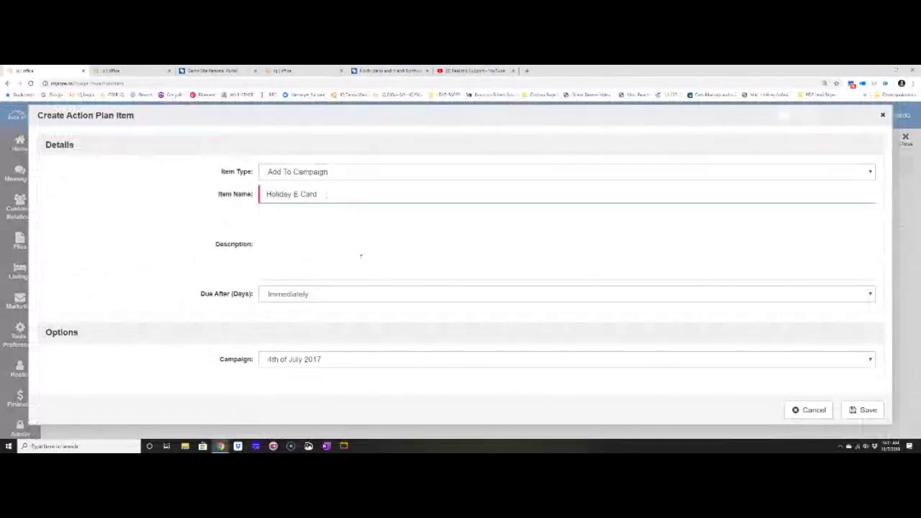
pyautogui.click(380, 359)
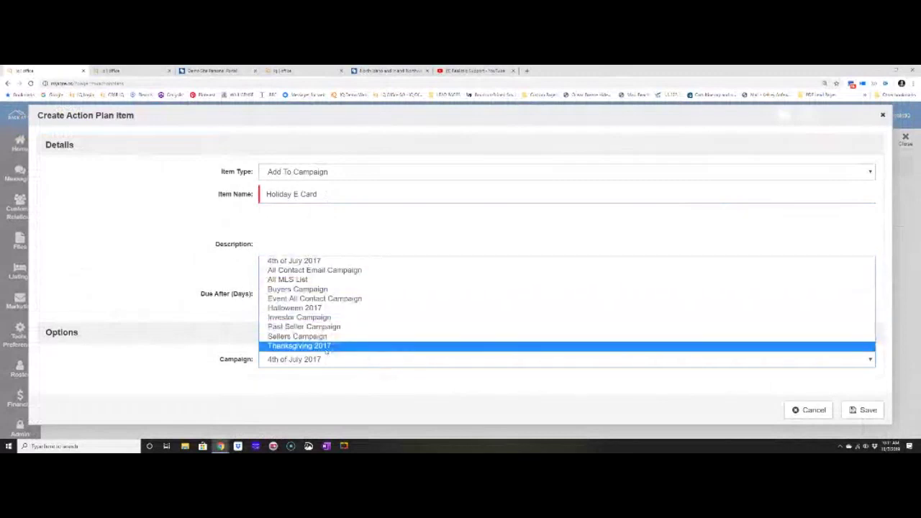
pyautogui.click(297, 289)
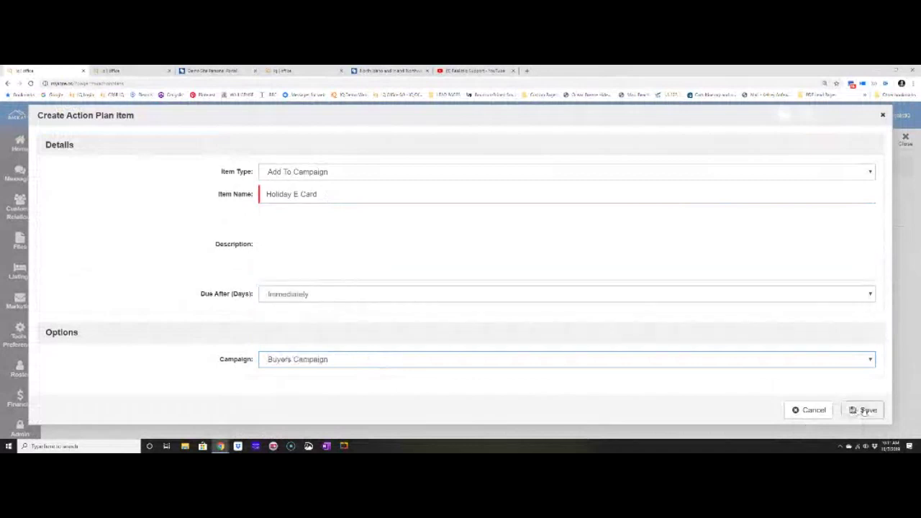
pyautogui.click(865, 411)
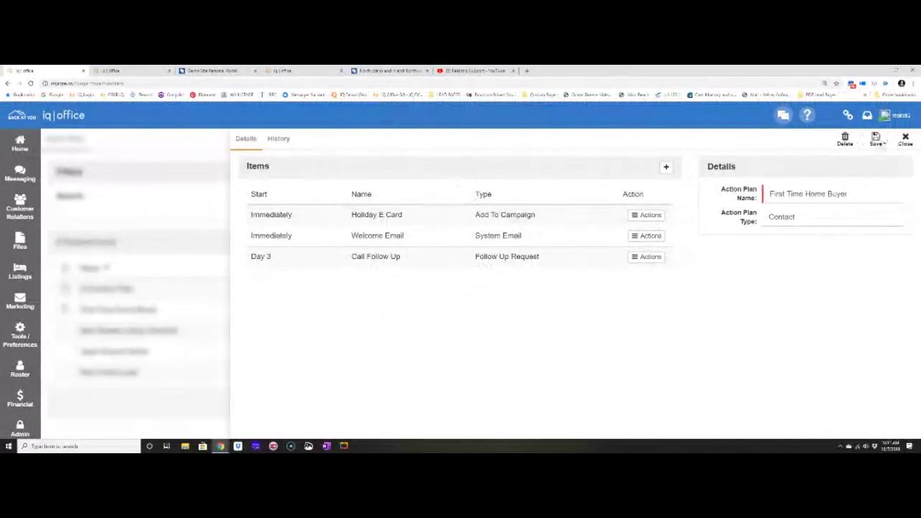
# Save the First Time Home Buyer action plan and close it.
pyautogui.click(875, 140)
pyautogui.click(906, 142)
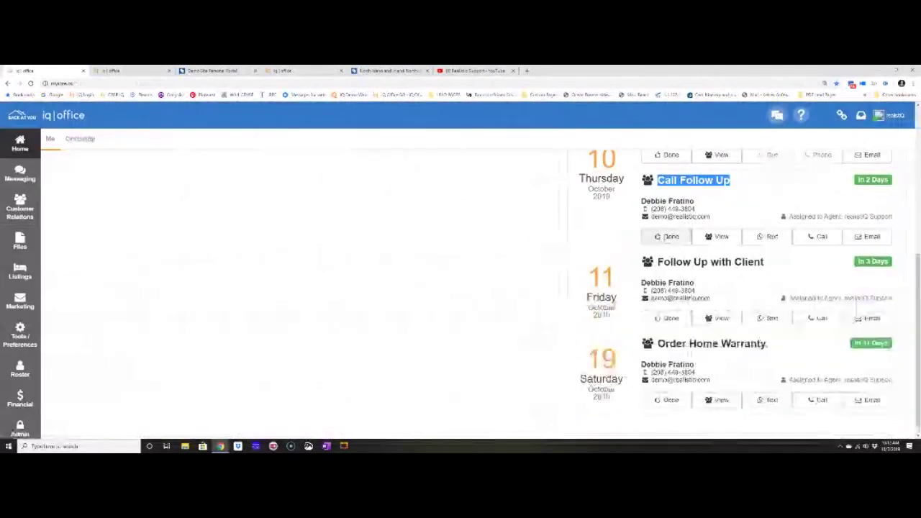
# Complete the Call Follow Up task with the phone note 'Order complete this' and save.
pyautogui.click(667, 237)
pyautogui.write('Order')
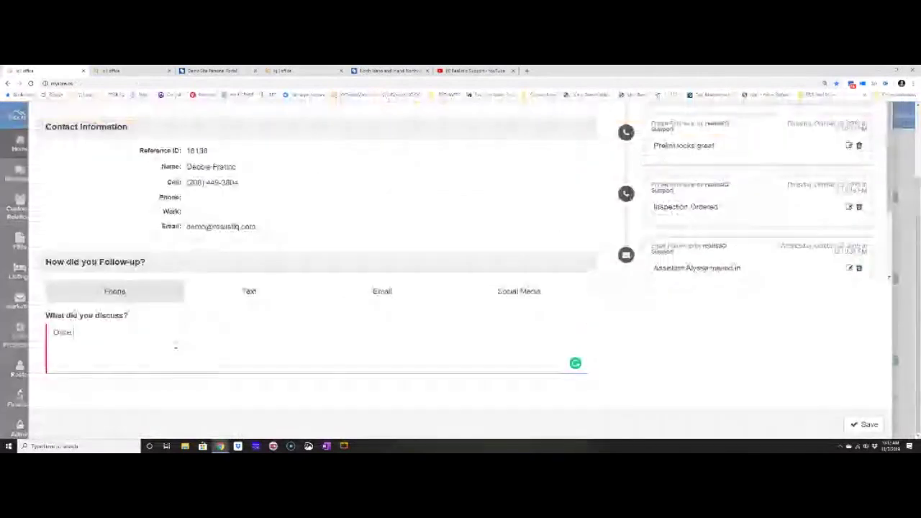
pyautogui.write(' complete this')
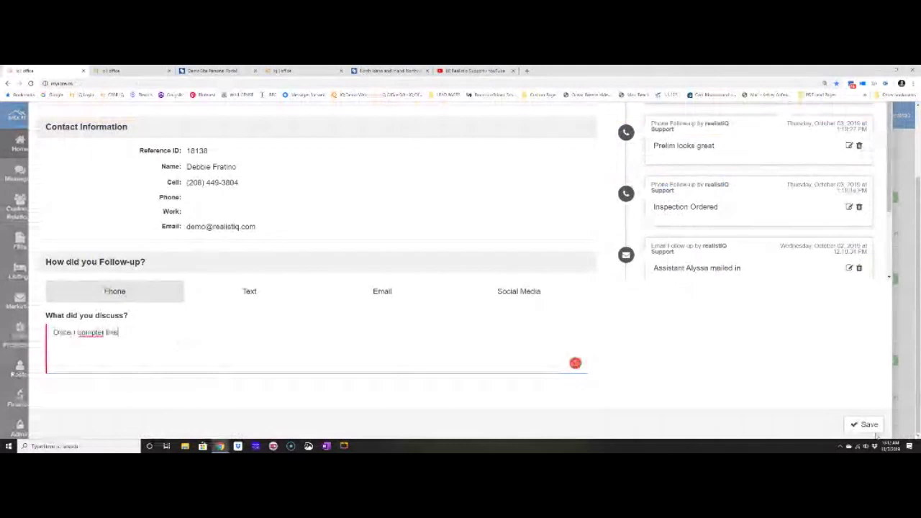
pyautogui.click(873, 428)
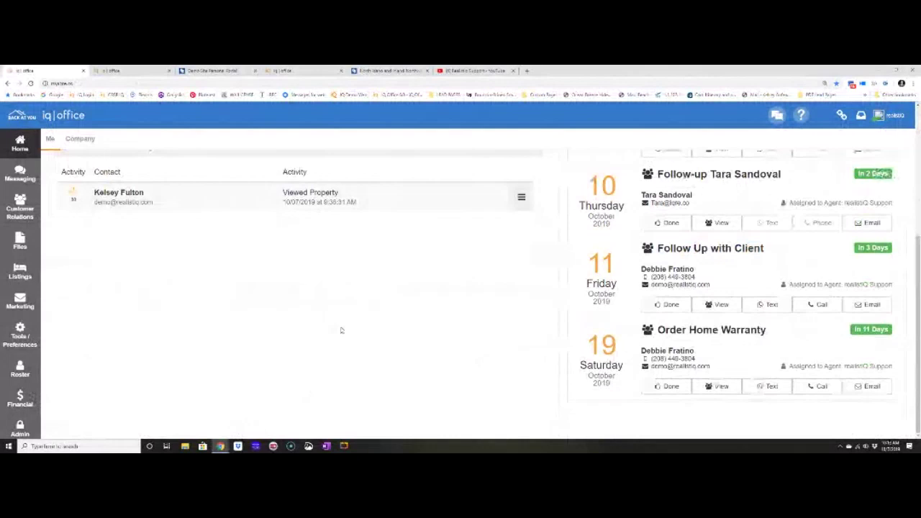
# Go to Tools/Preferences > To Do / Calendar to show the October 2019 calendar.
pyautogui.scroll(3, 342, 331)
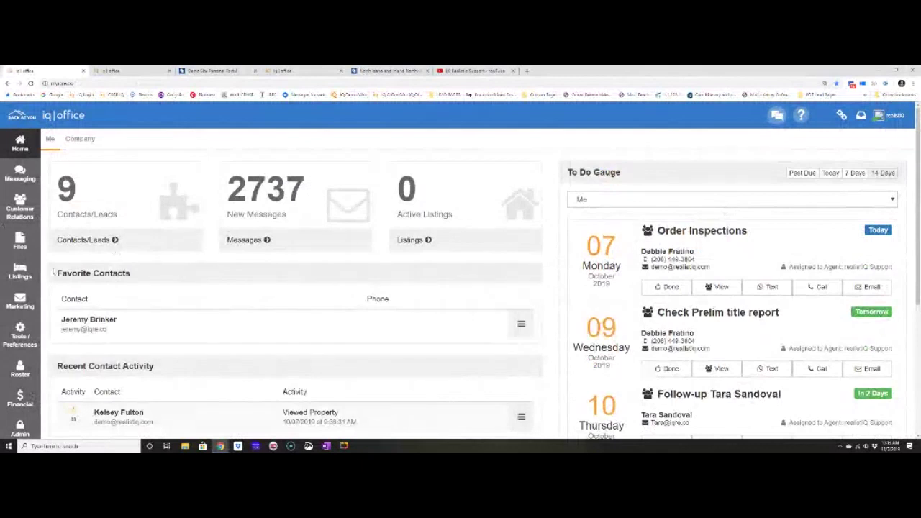
pyautogui.click(29, 340)
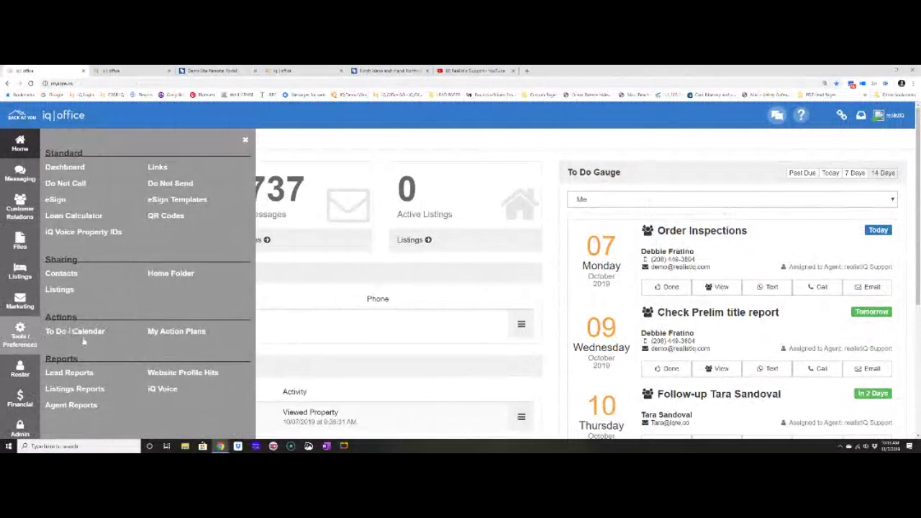
pyautogui.click(84, 336)
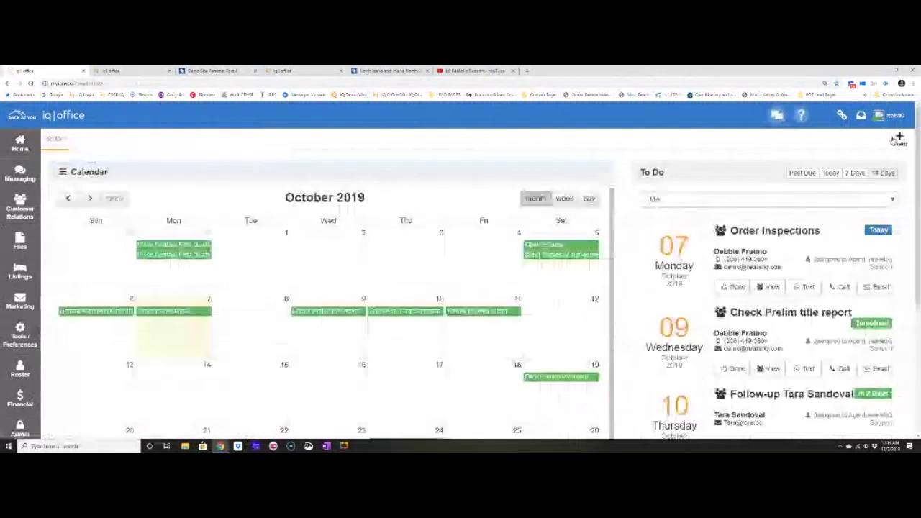
# Start a new calendar event with subject 'Headshot Scheduled' and an address location.
pyautogui.click(896, 139)
pyautogui.click(218, 236)
pyautogui.write('Ready')
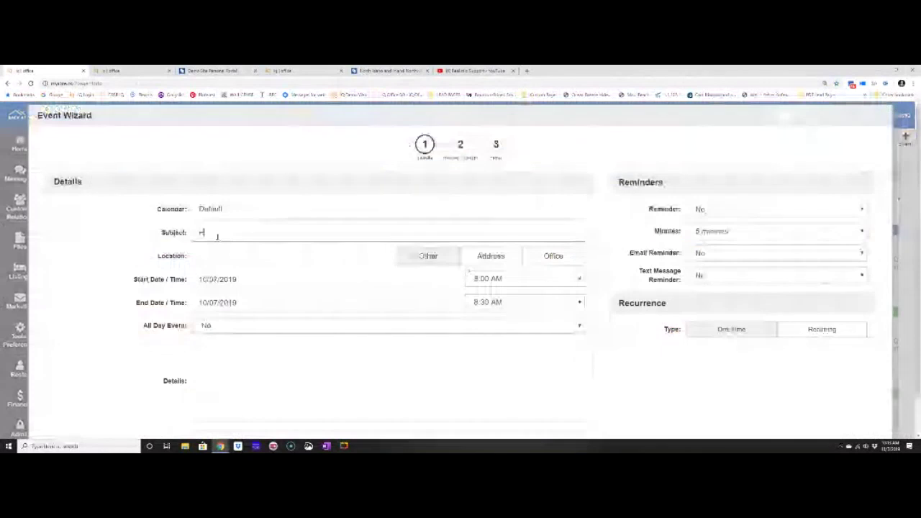
pyautogui.write('hot Scheduled')
pyautogui.press('Tab')
pyautogui.write('Tu')
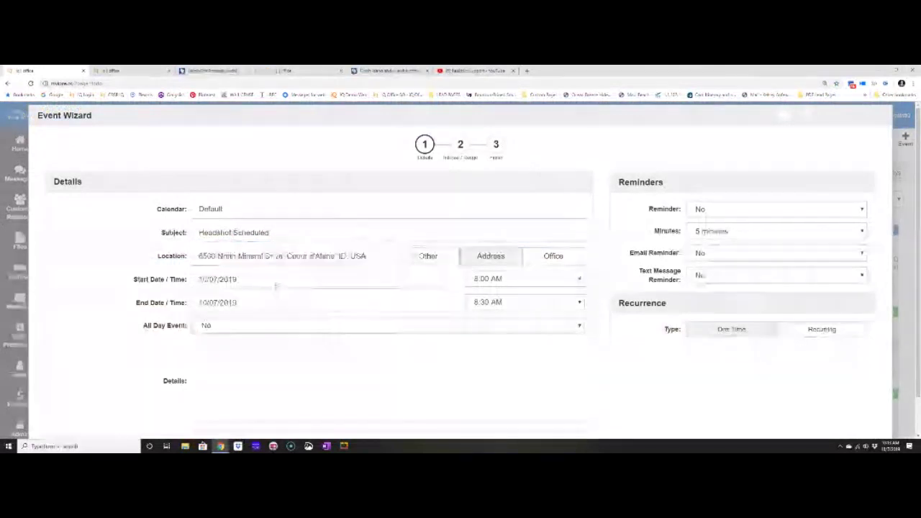
# Schedule it on 10/18/2019 from 1:15 PM to 3:15 PM and finish.
pyautogui.click(275, 281)
pyautogui.click(294, 365)
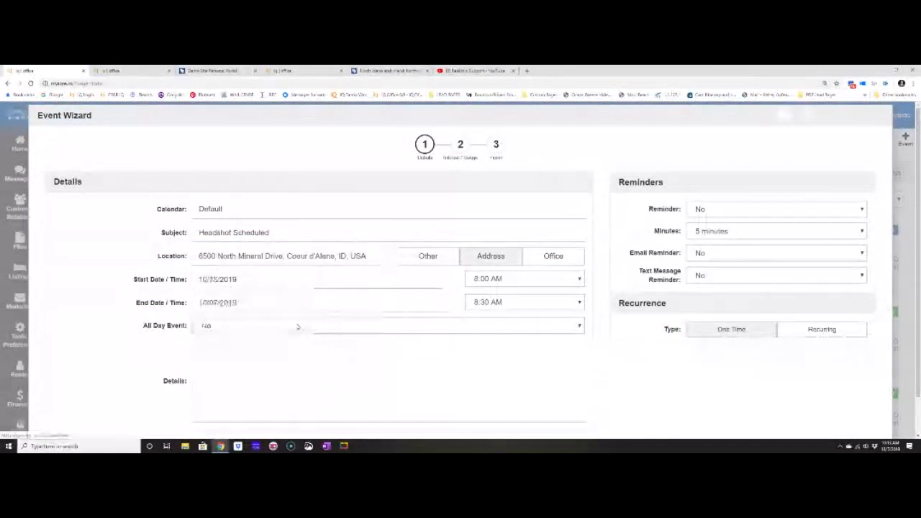
pyautogui.click(295, 305)
pyautogui.click(294, 388)
pyautogui.click(504, 279)
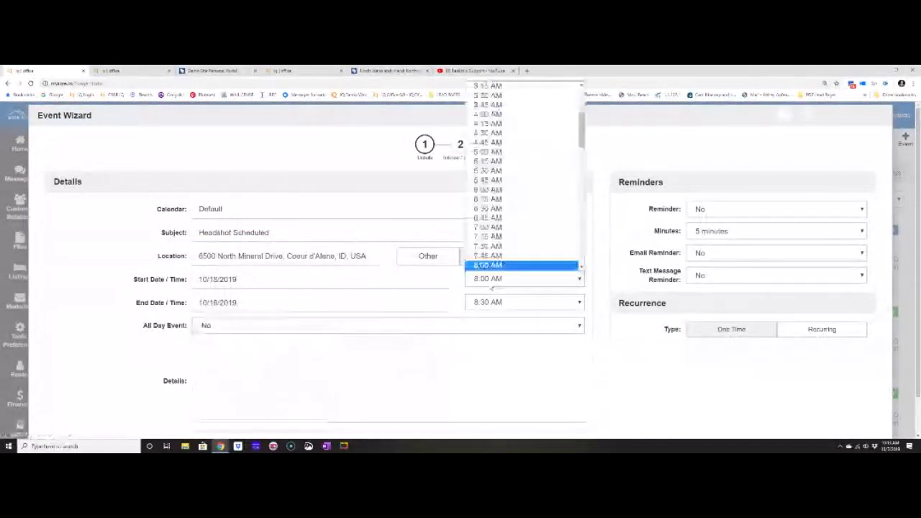
pyautogui.scroll(-3, 497, 216)
pyautogui.click(489, 247)
pyautogui.click(500, 303)
pyautogui.scroll(-5, 500, 288)
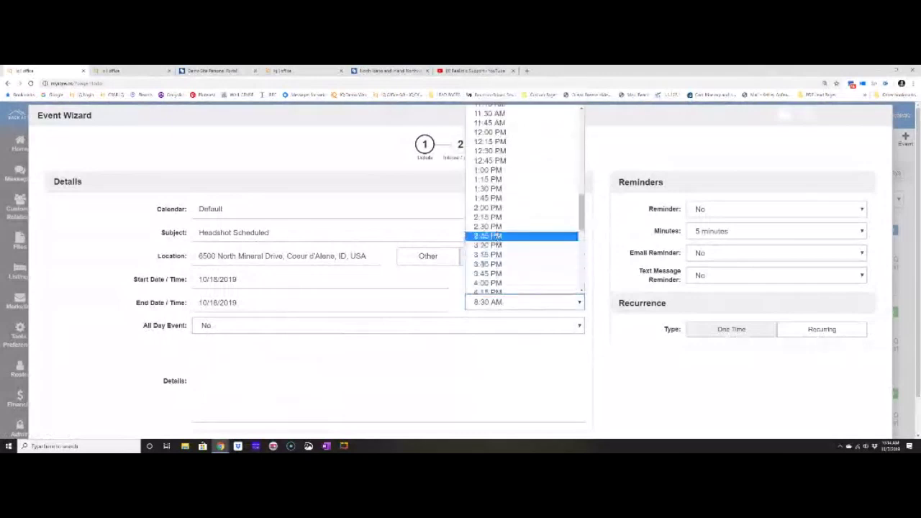
pyautogui.click(494, 255)
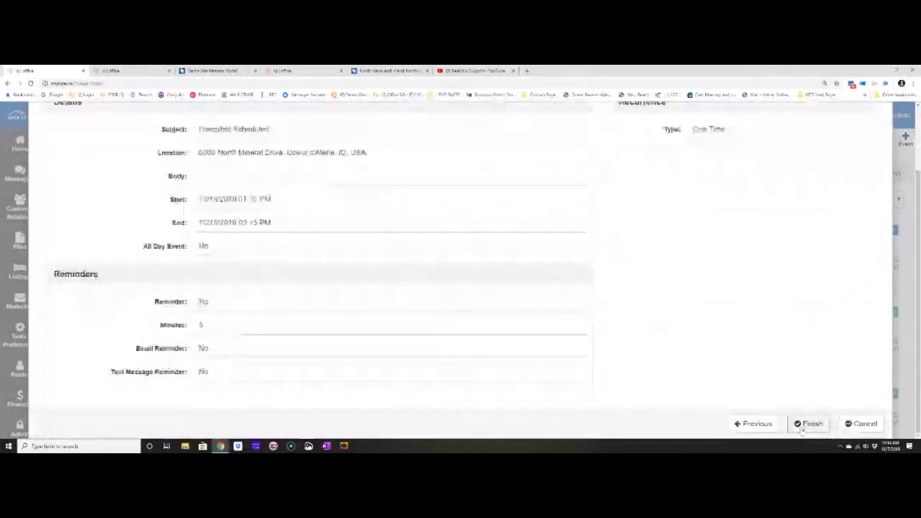
pyautogui.click(816, 426)
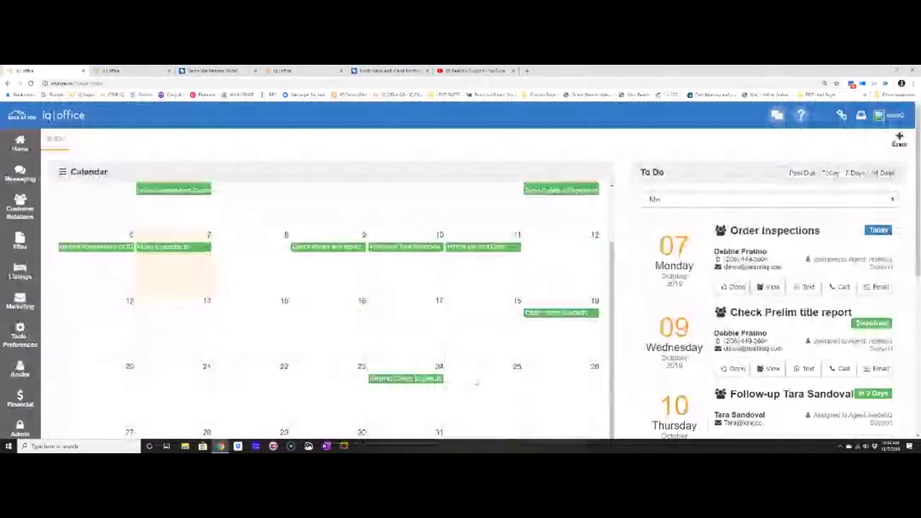
# Check Headshot Scheduled under 18 October, then open a lead from My Contacts / Leads.
pyautogui.scroll(-5, 720, 323)
pyautogui.moveTo(729, 236); pyautogui.dragTo(835, 236)
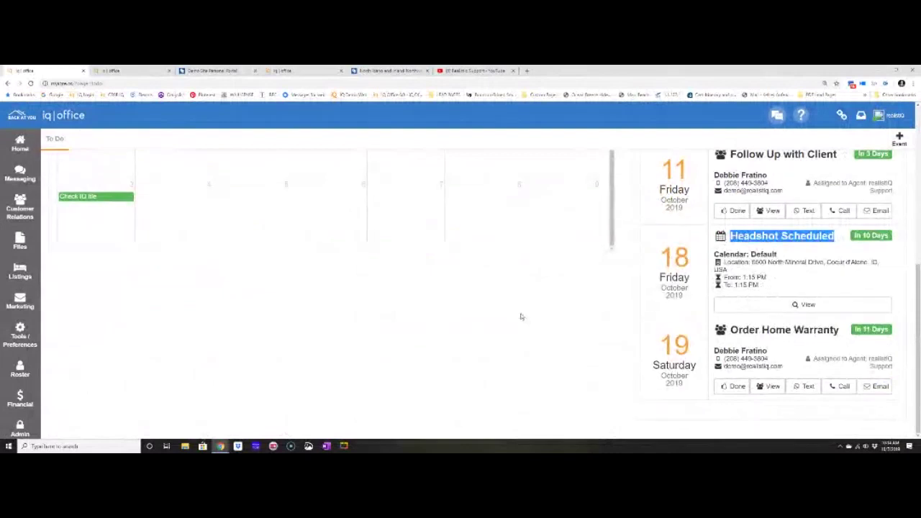
pyautogui.click(514, 318)
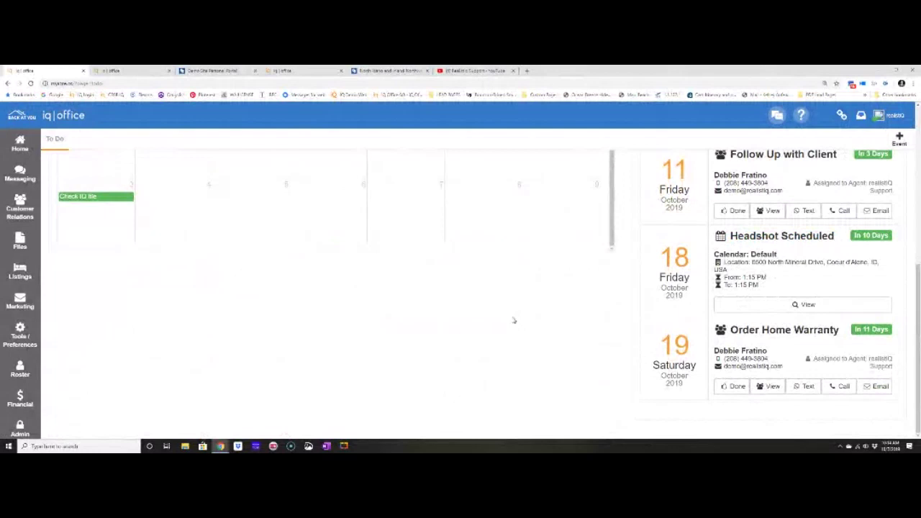
pyautogui.scroll(9, 514, 320)
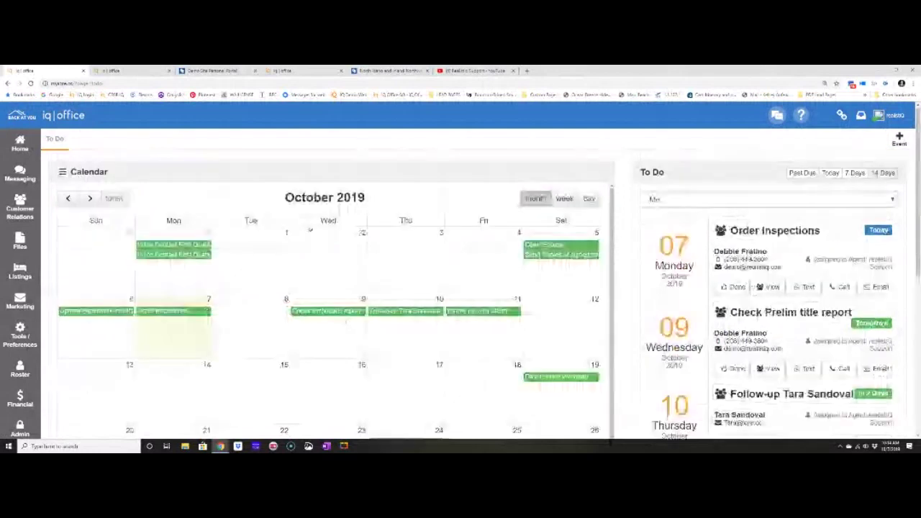
pyautogui.click(20, 208)
pyautogui.click(67, 172)
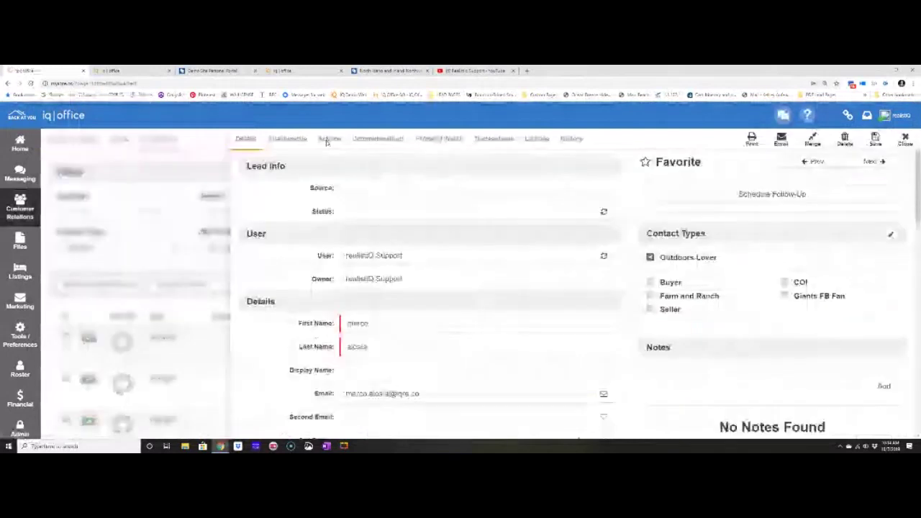
# Browse the action plans available to add to the lead.
pyautogui.click(326, 141)
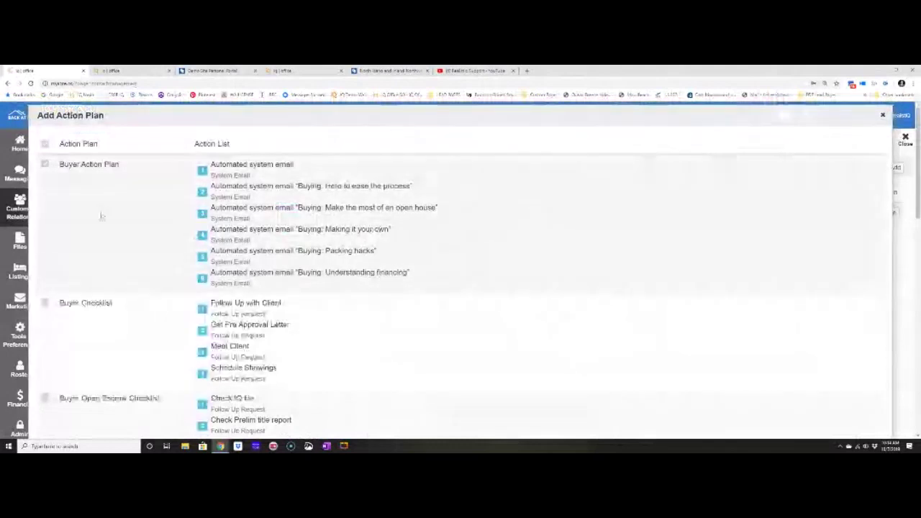
pyautogui.scroll(-10, 108, 202)
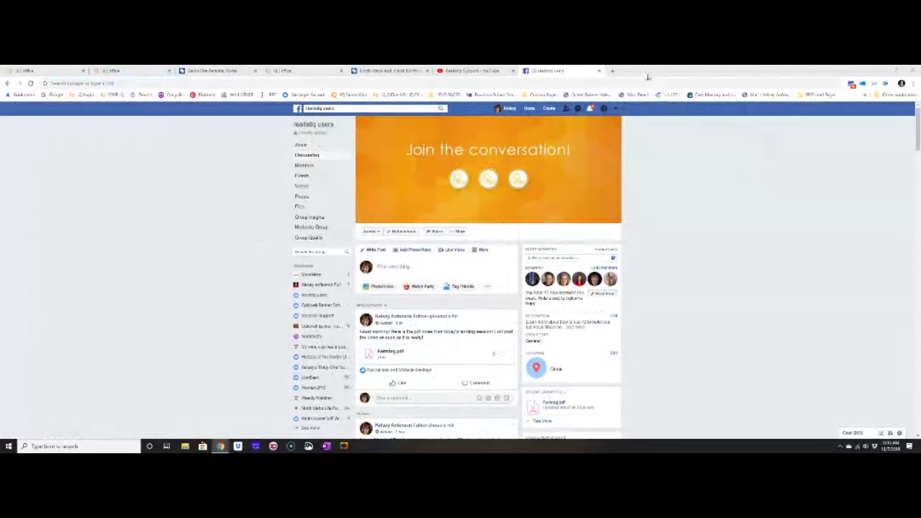
# Open a new browser tab showing realtiQ's ShowTime page of upcoming training sessions.
pyautogui.click(613, 71)
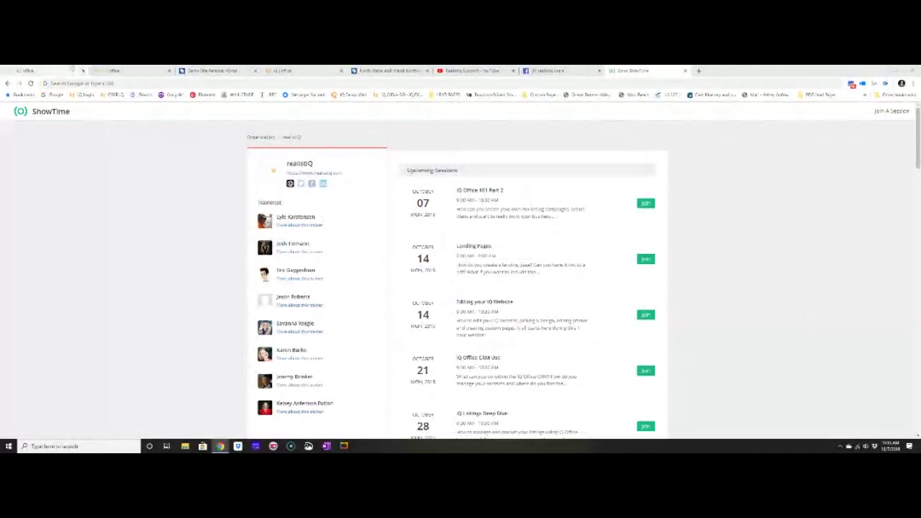
# Switch back to the iQ Office tab to see the Home dashboard stats and To Do Gauge.
pyautogui.click(72, 70)
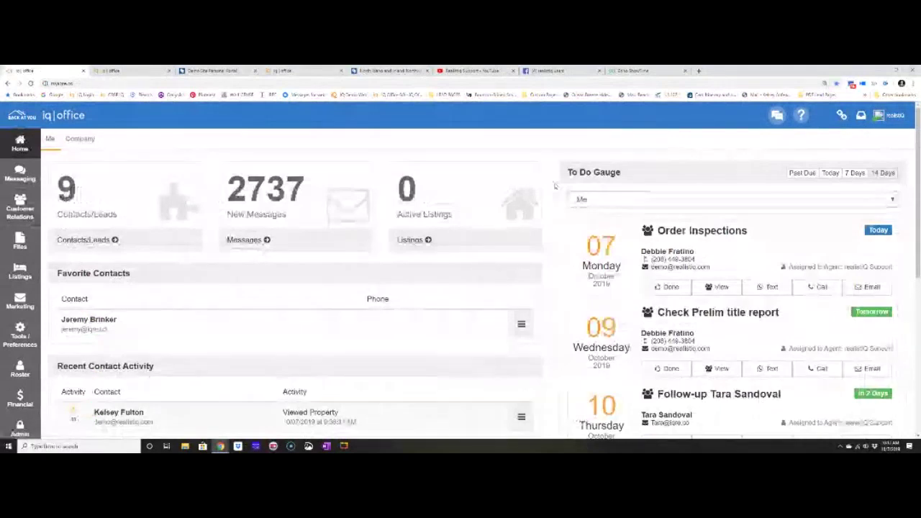
# Highlight the To Do Gauge heading, then mark the Order Inspections task as Done.
pyautogui.moveTo(567, 172); pyautogui.dragTo(621, 173)
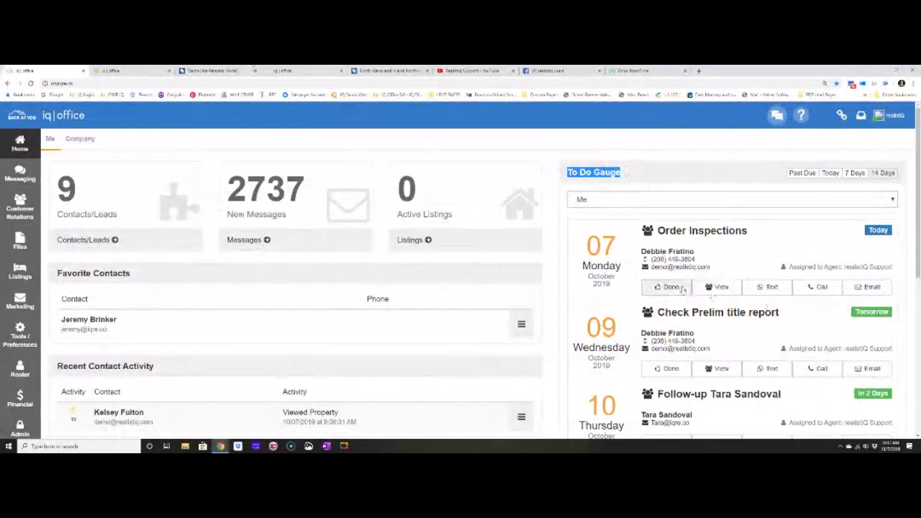
pyautogui.click(669, 287)
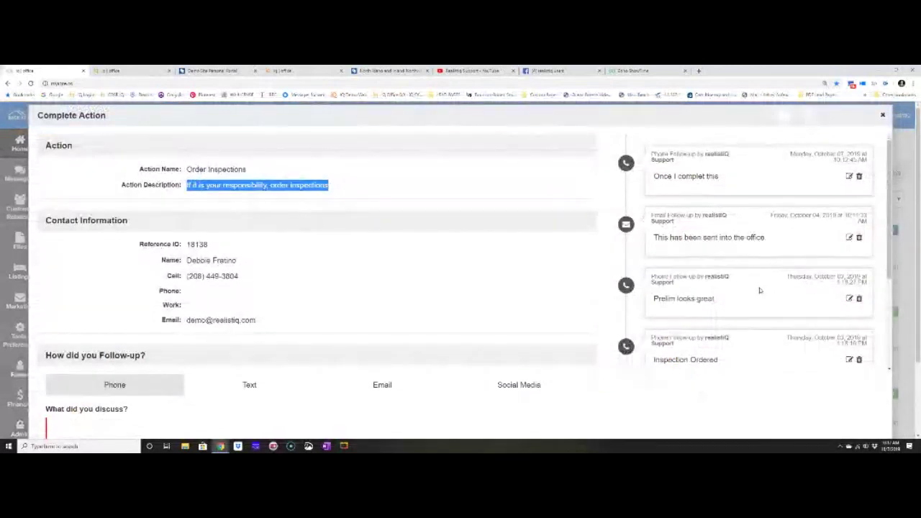
# Close the Order Inspections Complete Action form without saving.
pyautogui.click(882, 116)
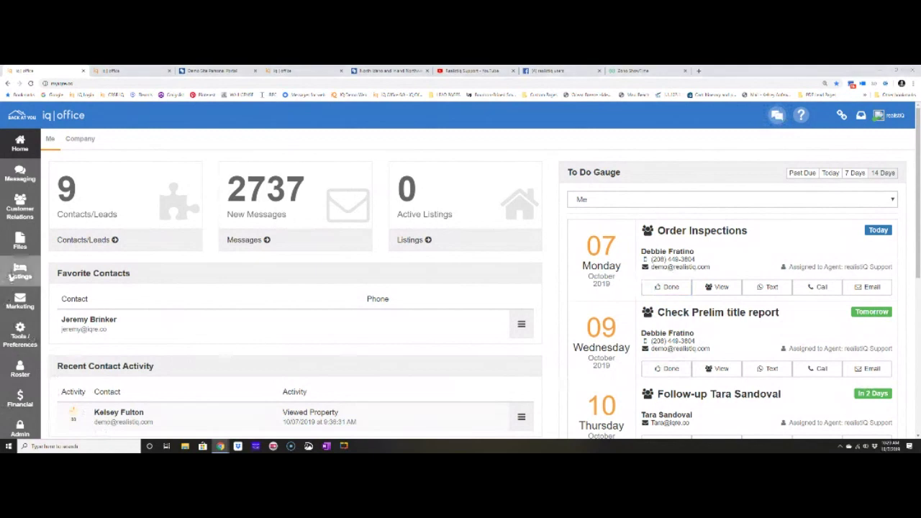
# Pick a Send Every frequency on the listing Reports form, then close it to return to All Listings.
pyautogui.click(12, 277)
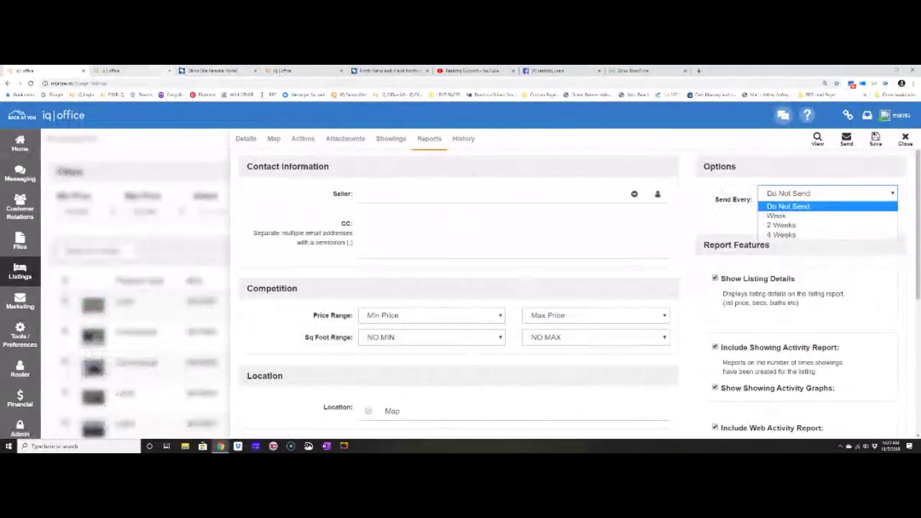
pyautogui.click(212, 70)
pyautogui.click(273, 167)
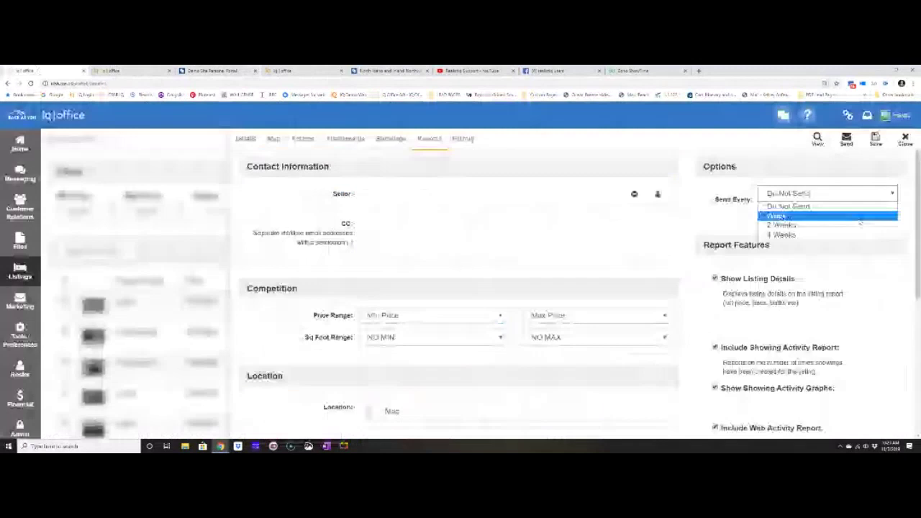
pyautogui.click(860, 218)
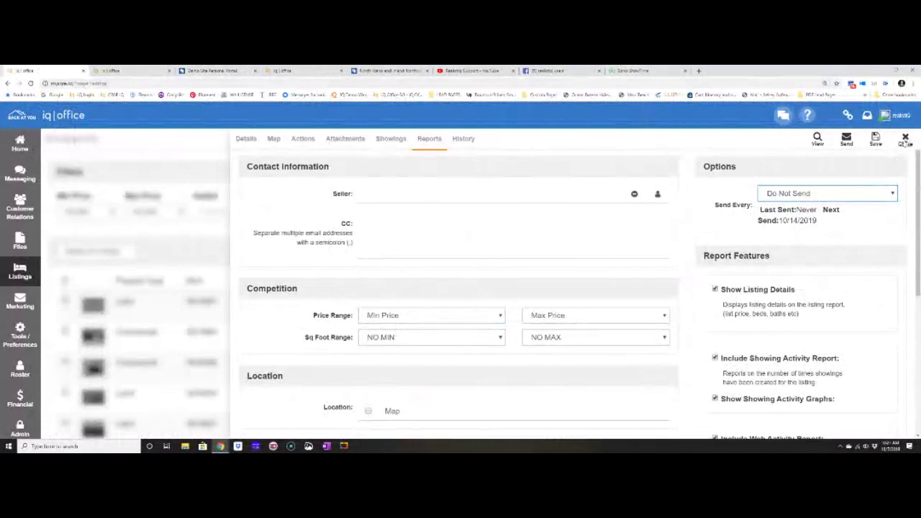
pyautogui.click(905, 139)
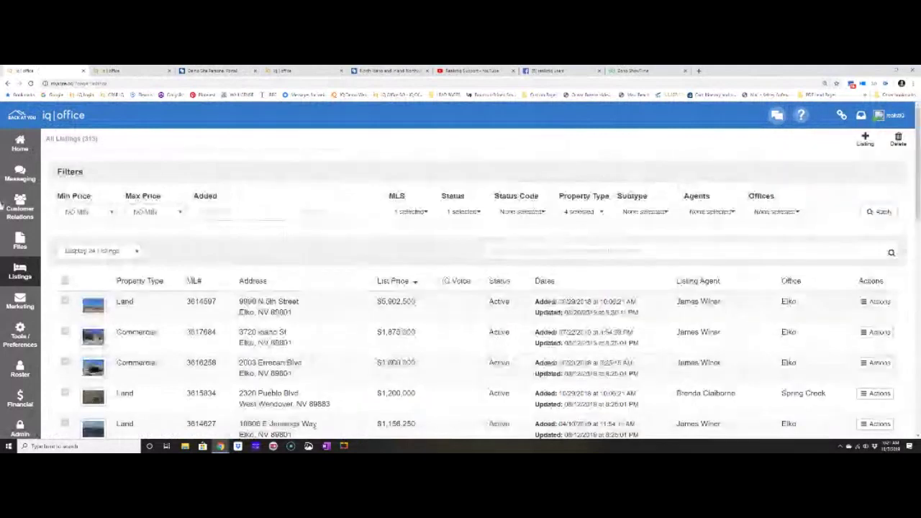
# Go to My Contacts/Leads under Customer Relations and open a contact's record.
pyautogui.moveTo(9, 207)
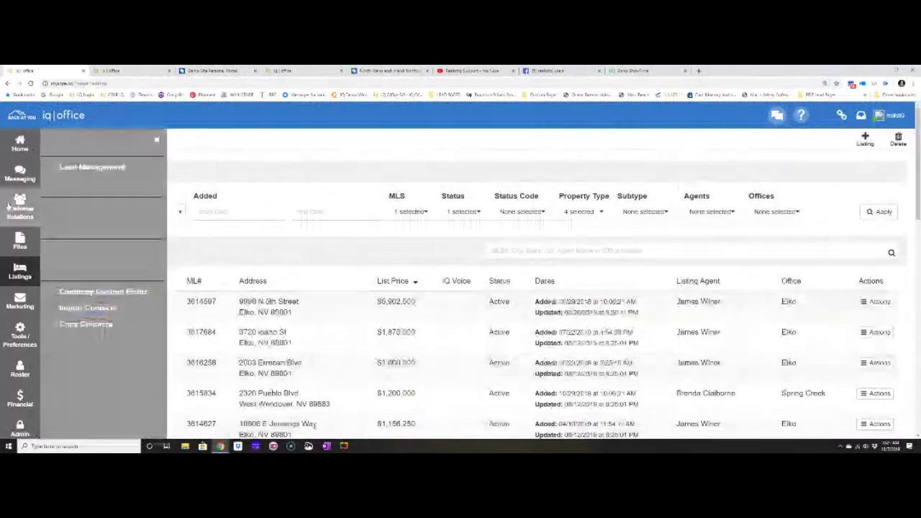
pyautogui.click(108, 170)
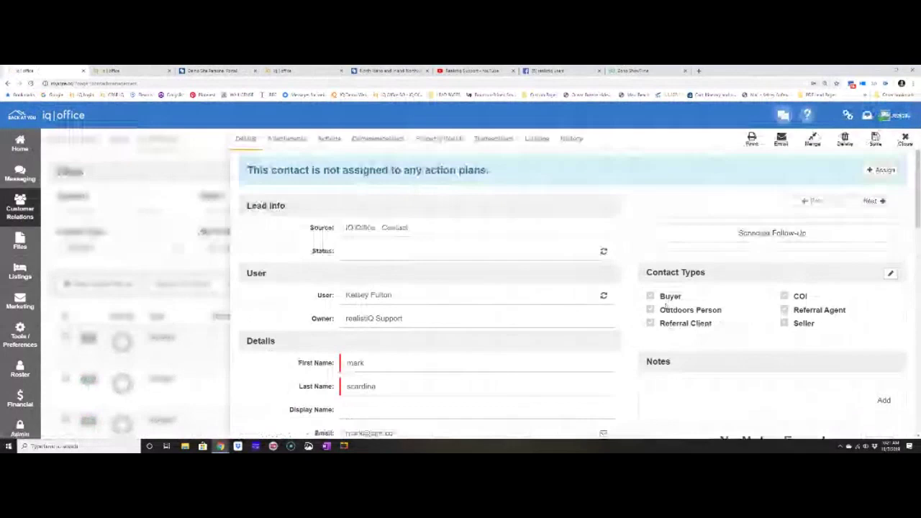
pyautogui.moveTo(647, 272); pyautogui.dragTo(737, 277)
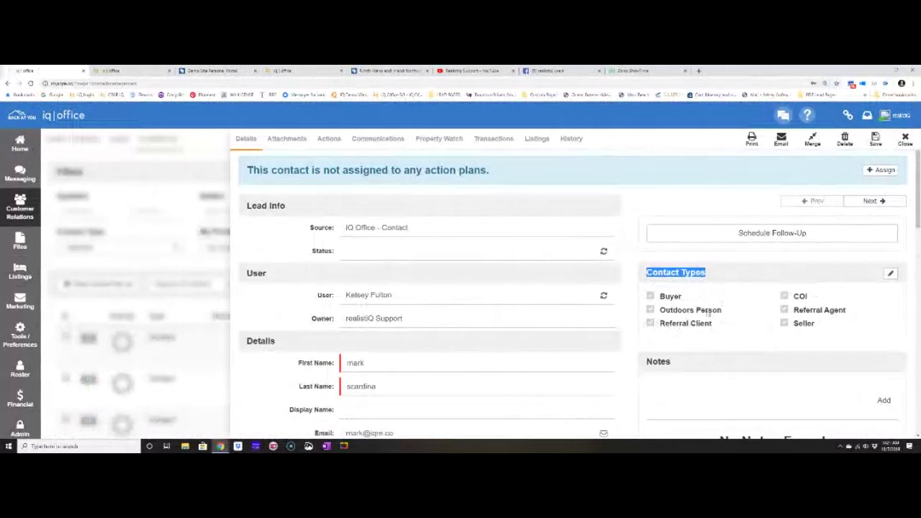
pyautogui.click(687, 277)
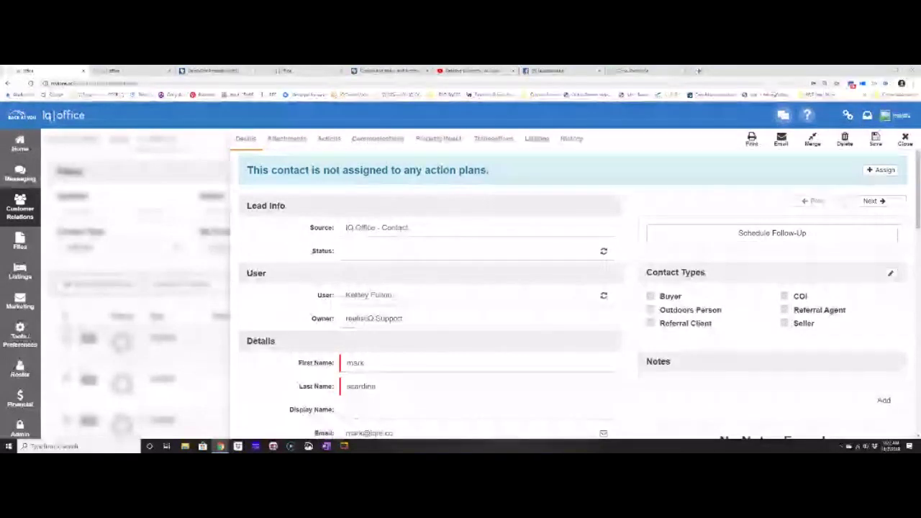
pyautogui.moveTo(24, 303)
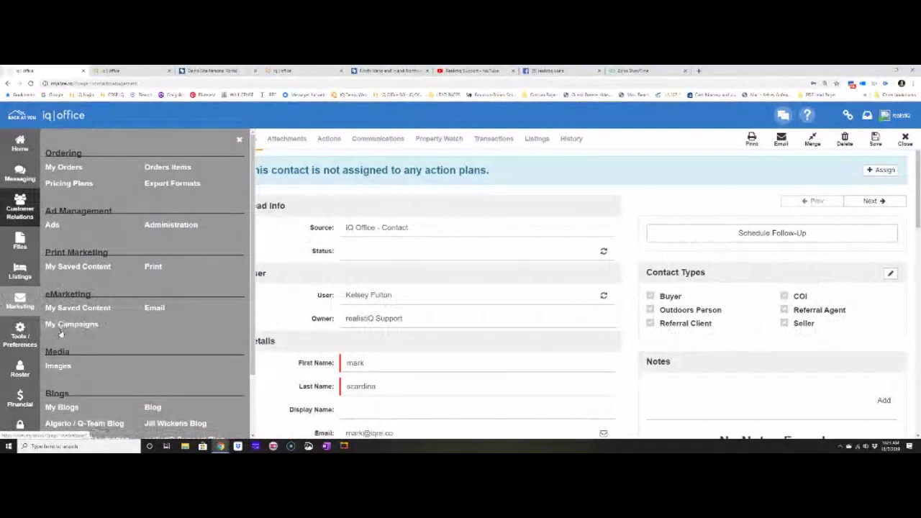
# Dismiss the Tools/Preferences flyout and close the contact record to show the Contacts list.
pyautogui.moveTo(24, 342)
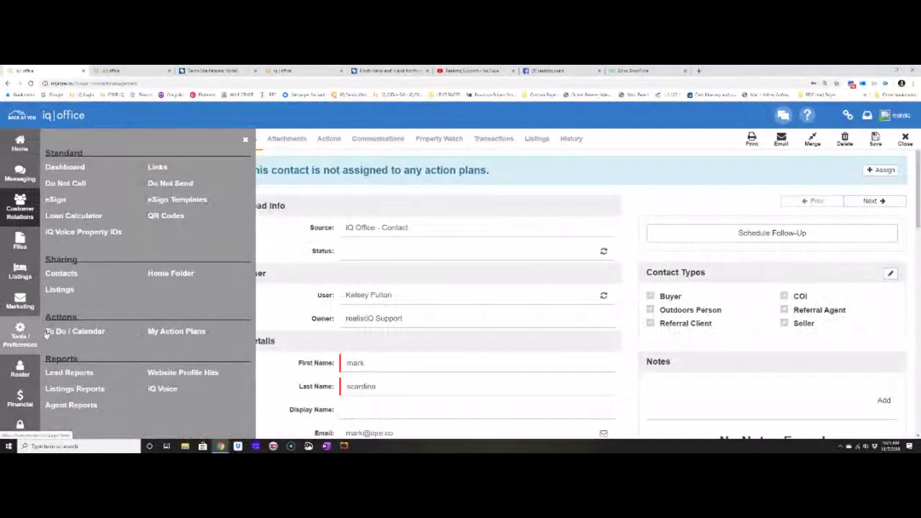
pyautogui.click(16, 338)
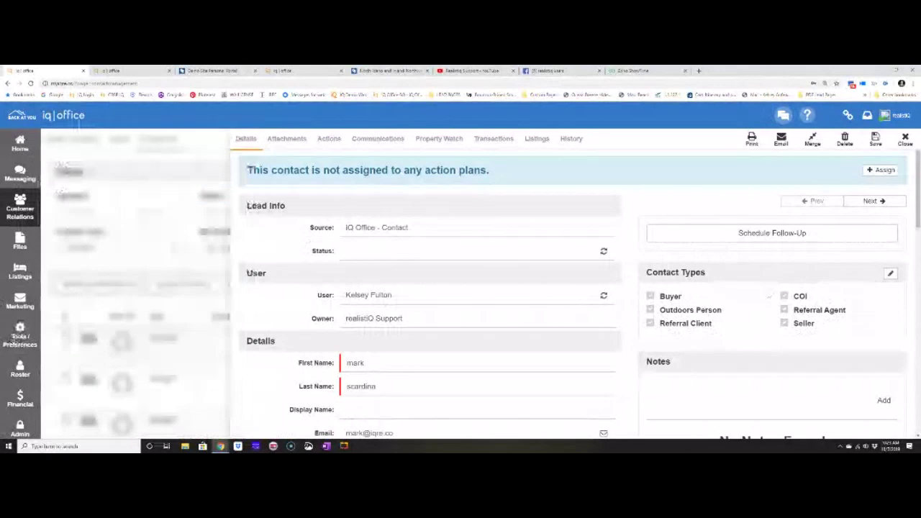
pyautogui.click(905, 141)
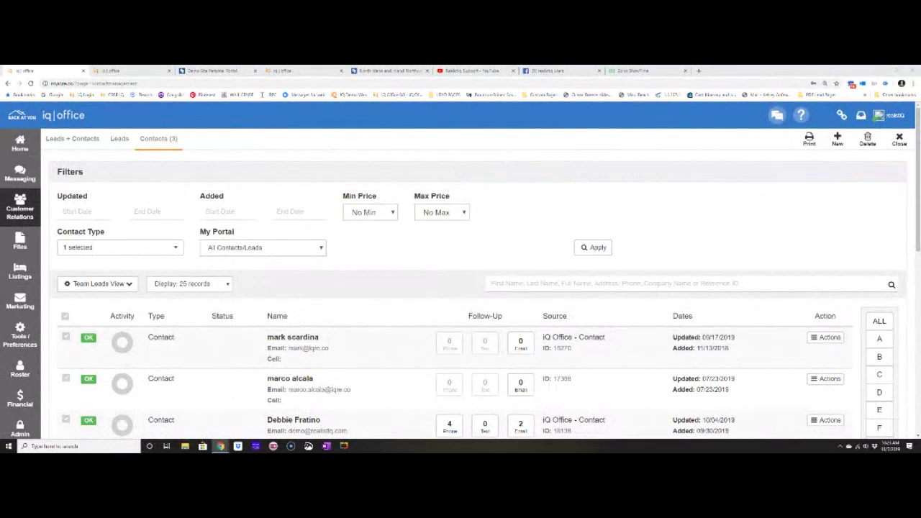
# Save the contact with COI, Outdoors Person and Referral Client types, then begin changing its status.
pyautogui.click(333, 348)
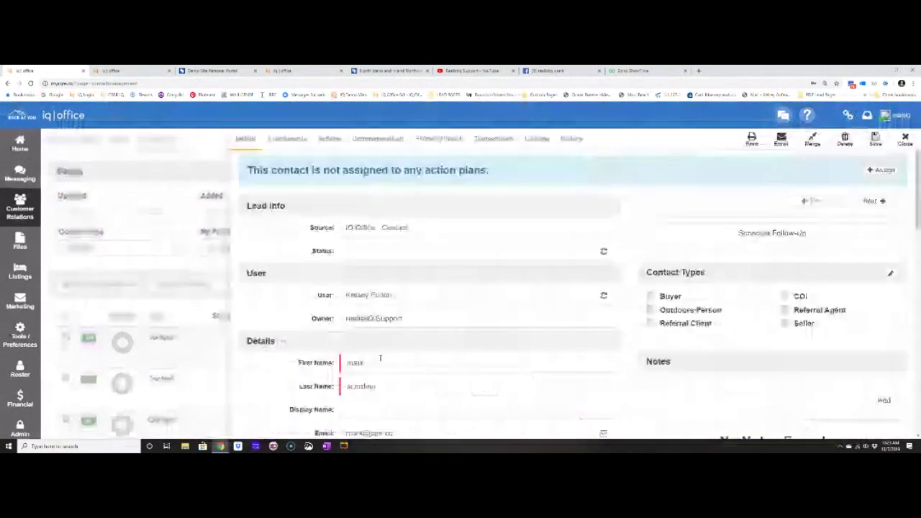
pyautogui.click(784, 296)
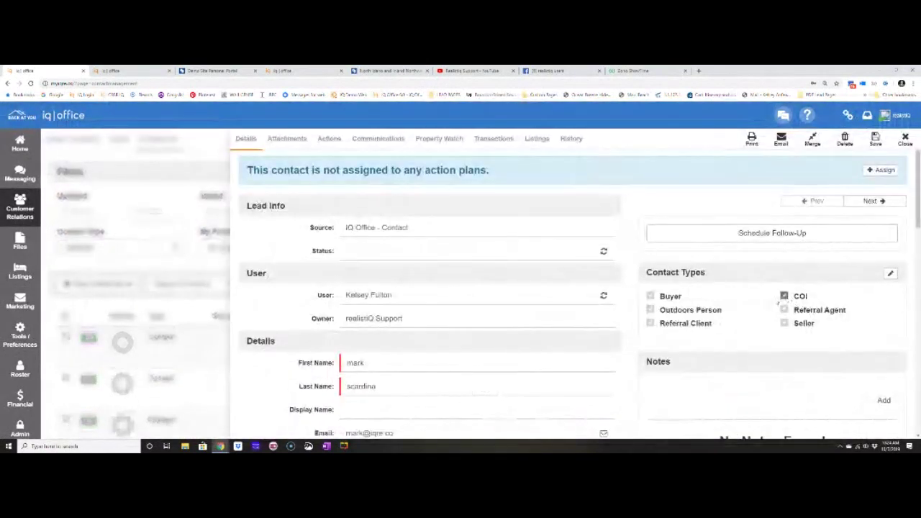
pyautogui.click(650, 310)
pyautogui.click(650, 323)
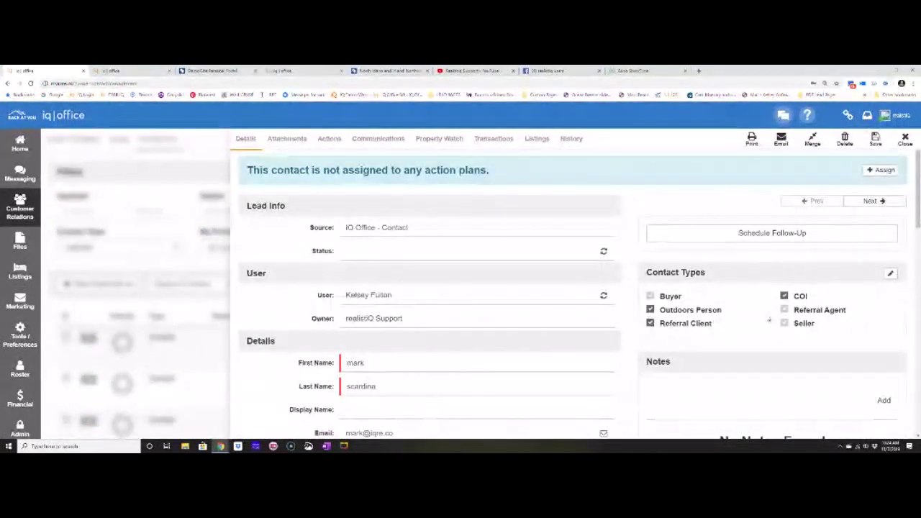
pyautogui.click(875, 141)
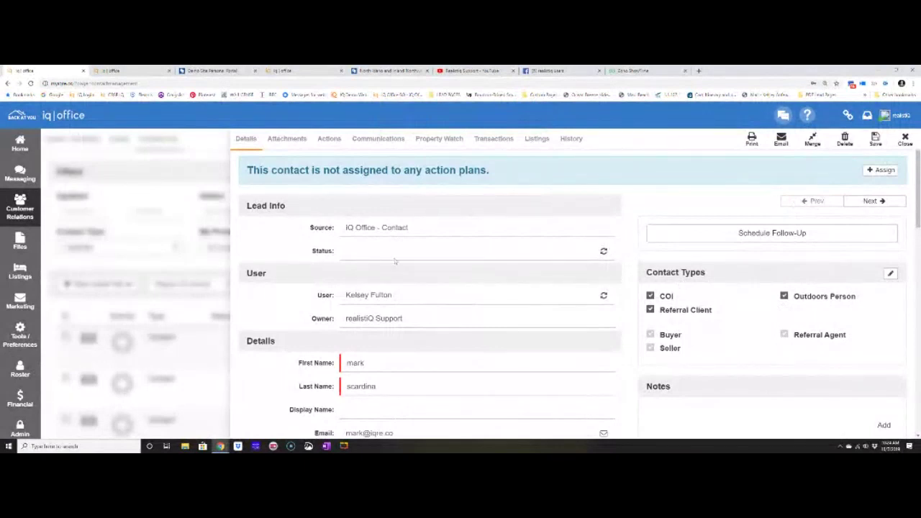
pyautogui.click(604, 252)
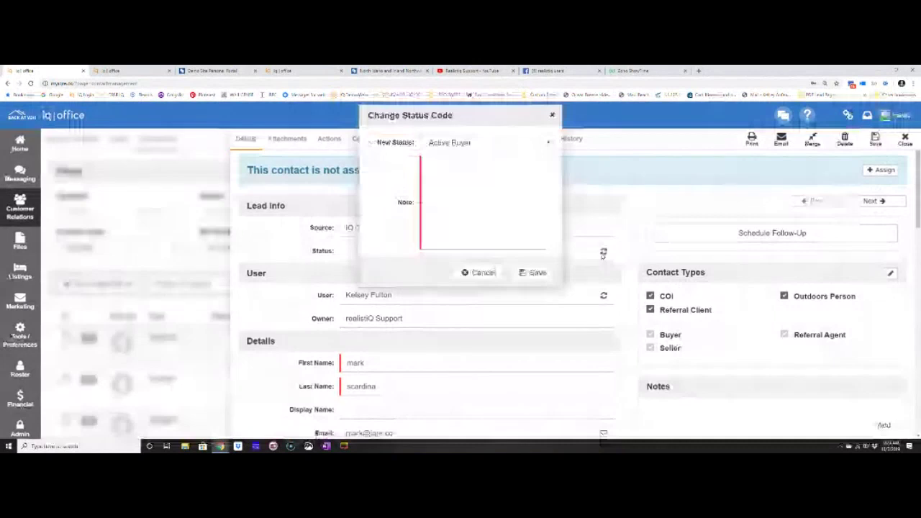
# Change the contact's status to Active Seller, save it, and close the record.
pyautogui.click(504, 143)
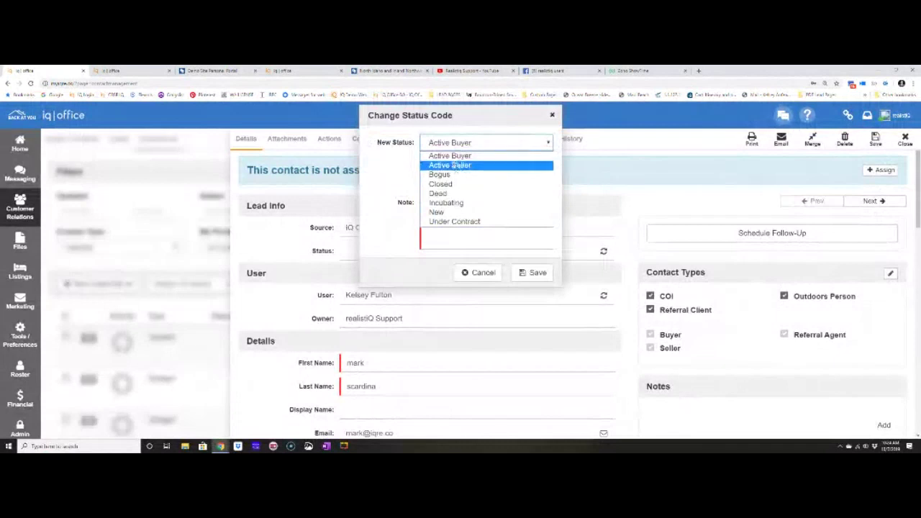
pyautogui.click(452, 164)
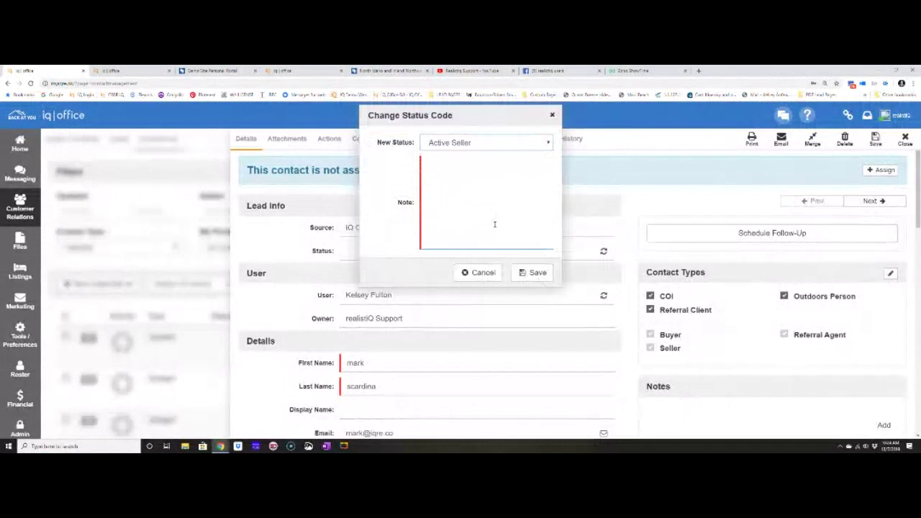
pyautogui.write('asd')
pyautogui.click(532, 272)
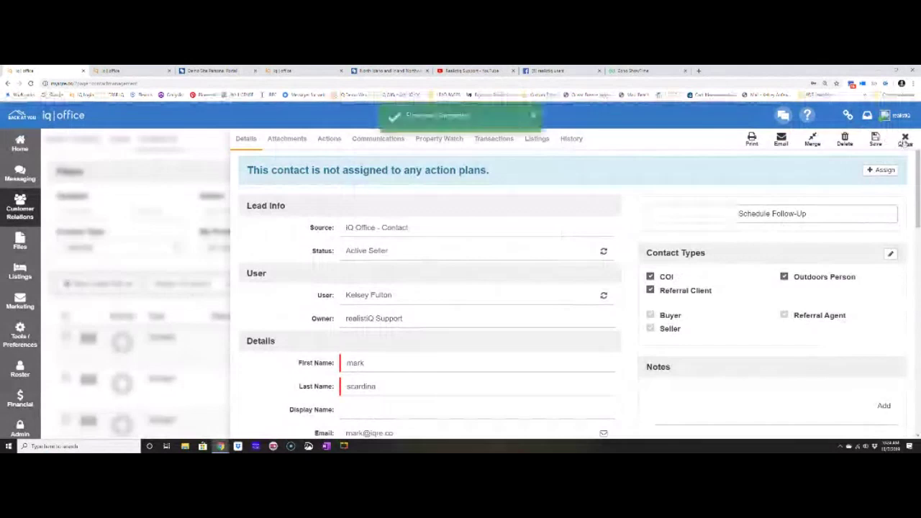
pyautogui.click(904, 141)
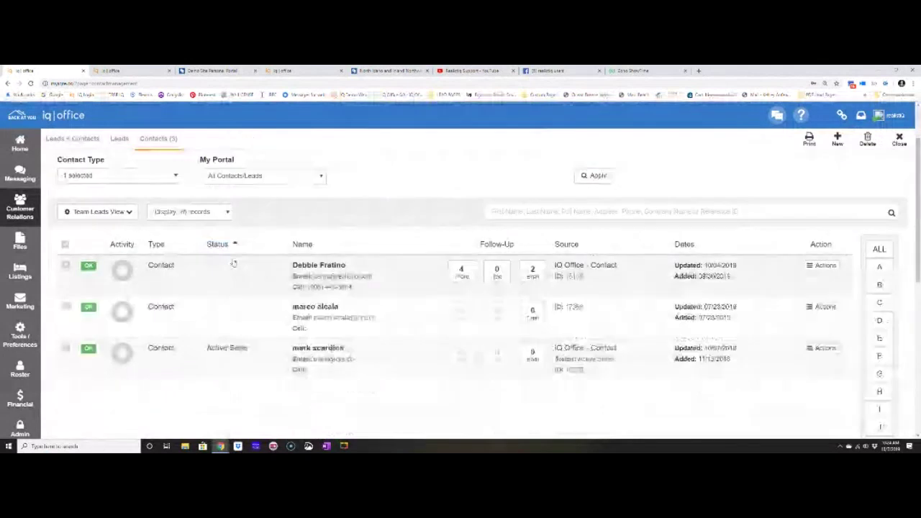
# Reopen the Active Seller contact from the Contacts list and highlight its source, IQ Office - Contact.
pyautogui.click(117, 141)
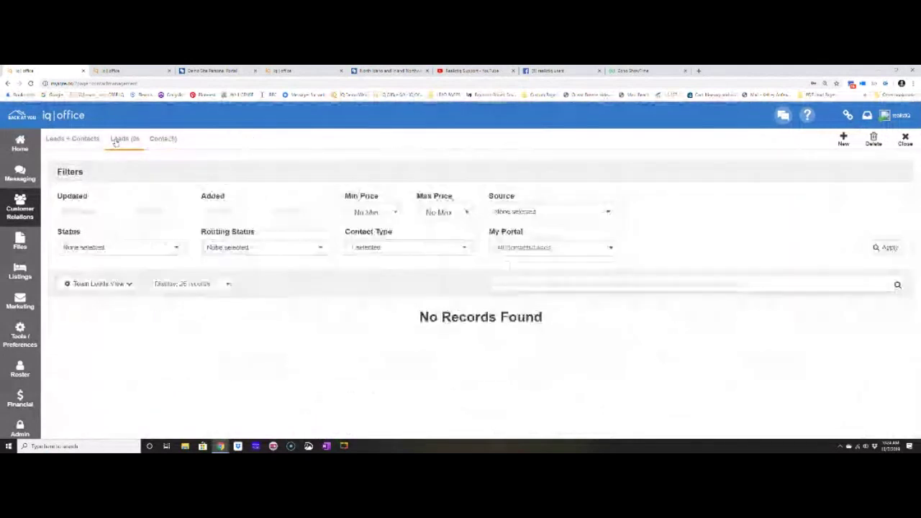
pyautogui.click(164, 140)
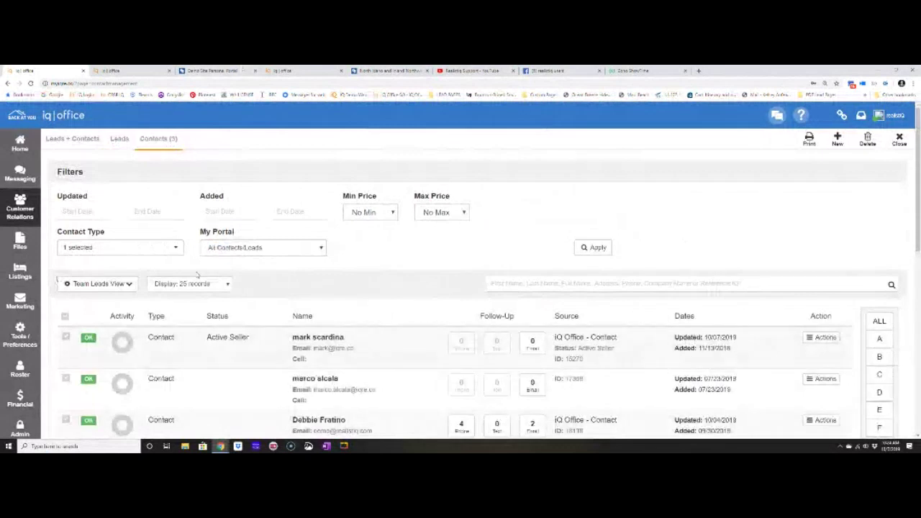
pyautogui.doubleClick(318, 337)
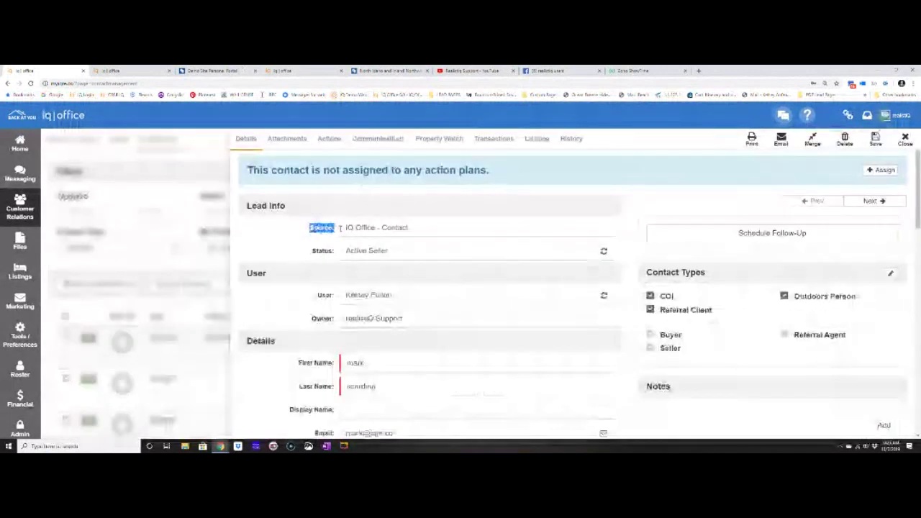
pyautogui.moveTo(341, 227); pyautogui.dragTo(410, 226)
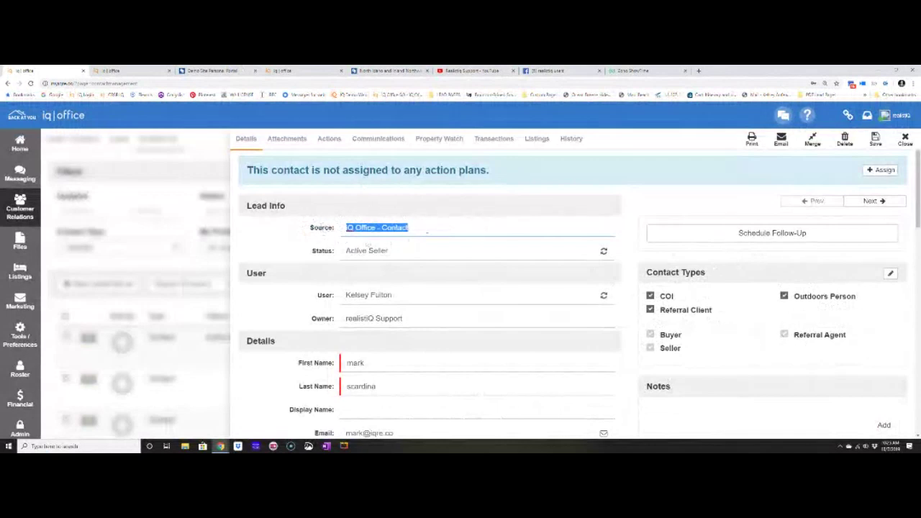
# Close the contact record, review the Just Sold 4 Green order with 100 To Office copies, then cancel to My Orders.
pyautogui.click(905, 138)
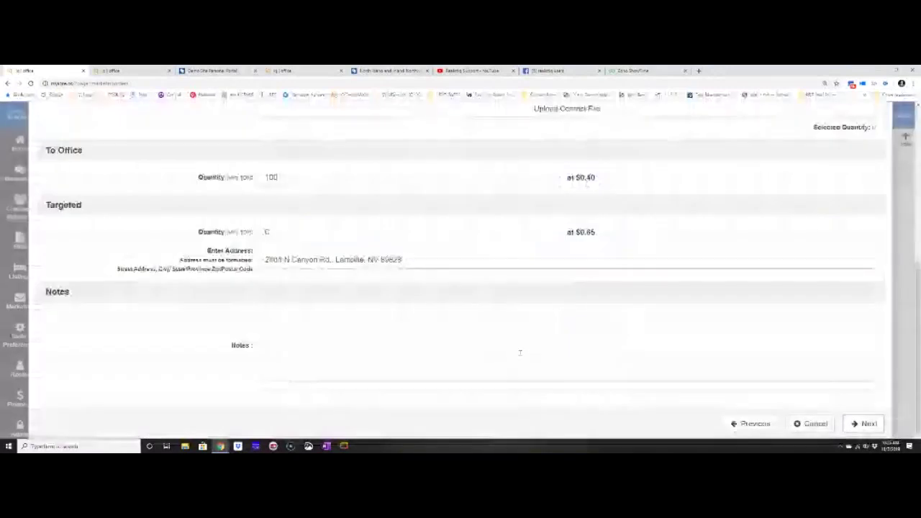
pyautogui.click(338, 327)
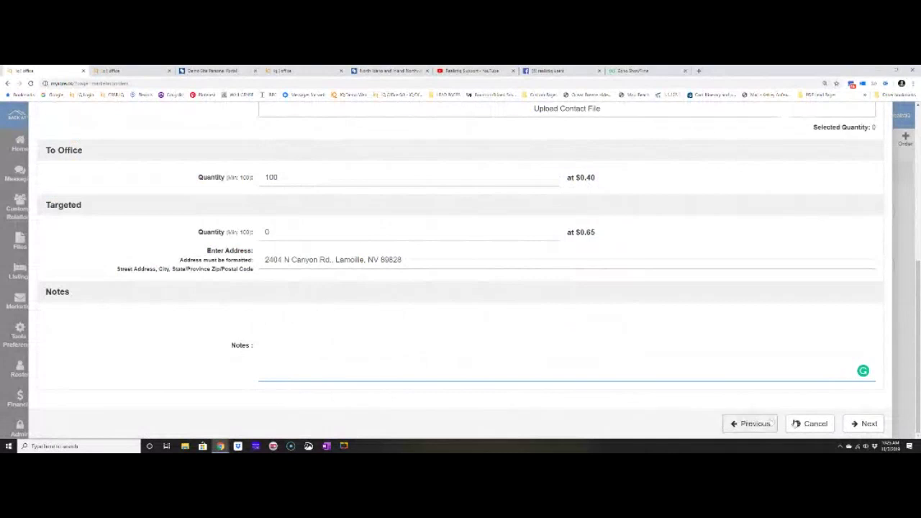
pyautogui.click(812, 423)
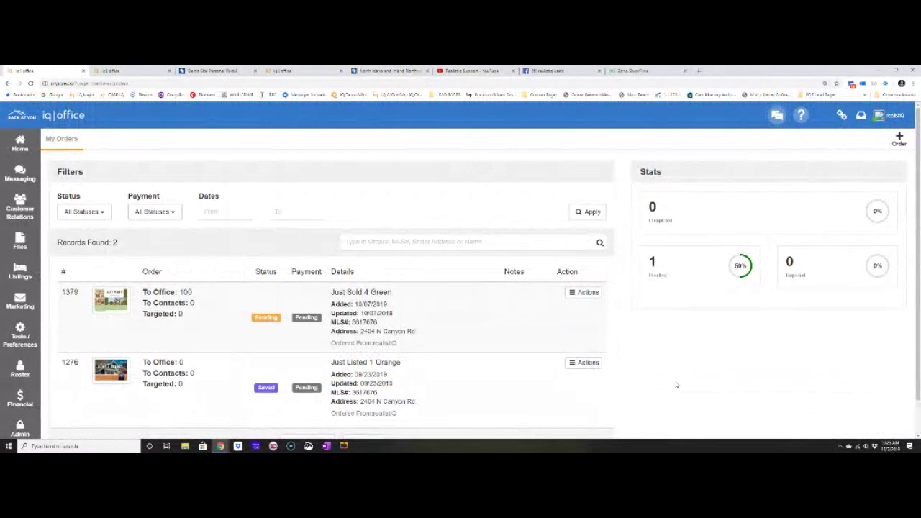
# Open the Just Listed 1 Orange order 1276 for editing, review its notes, and cancel without changes.
pyautogui.scroll(-1, 675, 380)
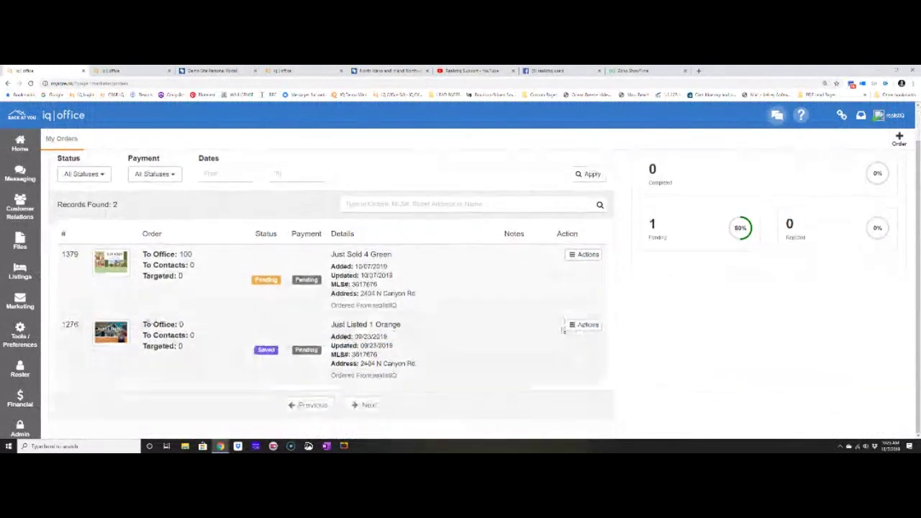
pyautogui.click(574, 326)
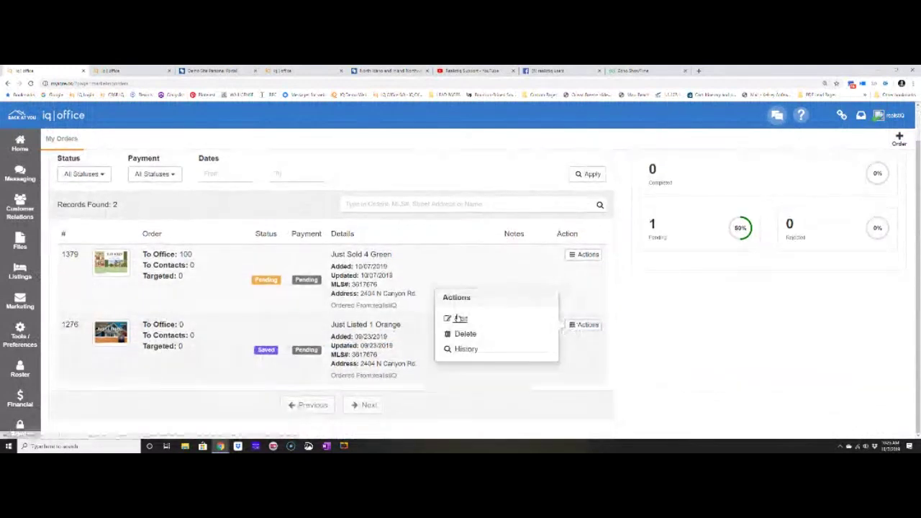
pyautogui.click(460, 318)
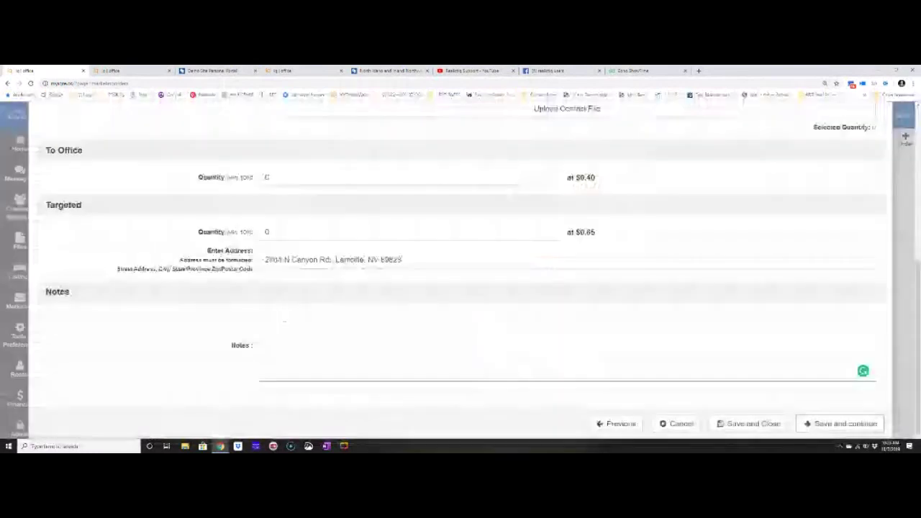
pyautogui.click(376, 347)
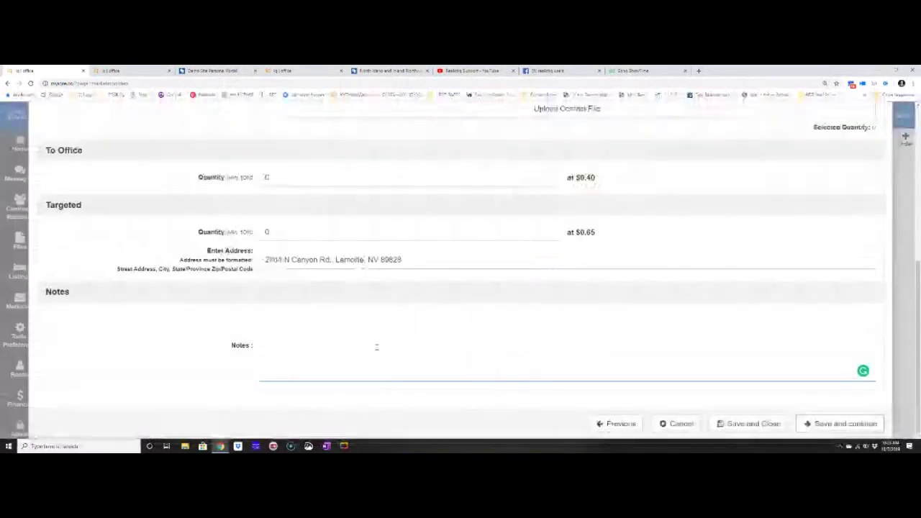
pyautogui.click(673, 424)
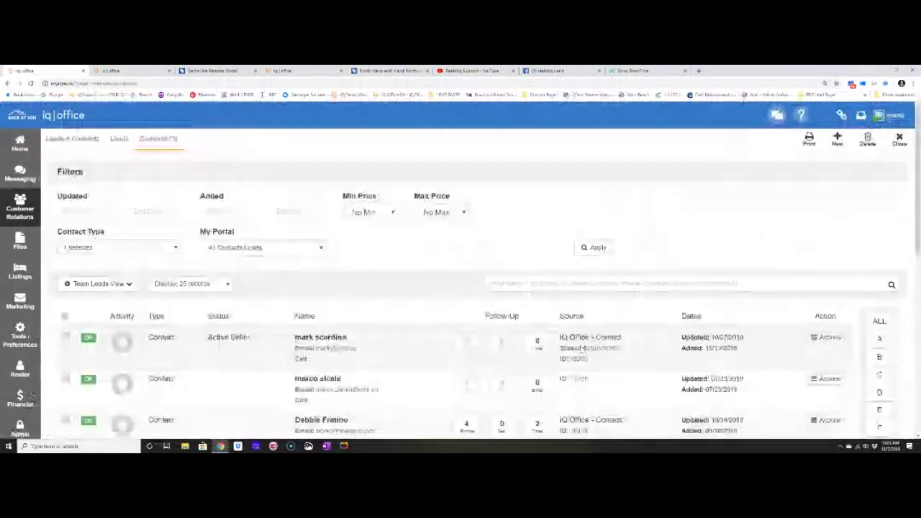
# Review the first contact's lead source and contact types, close it, and show the Listings options.
pyautogui.click(581, 350)
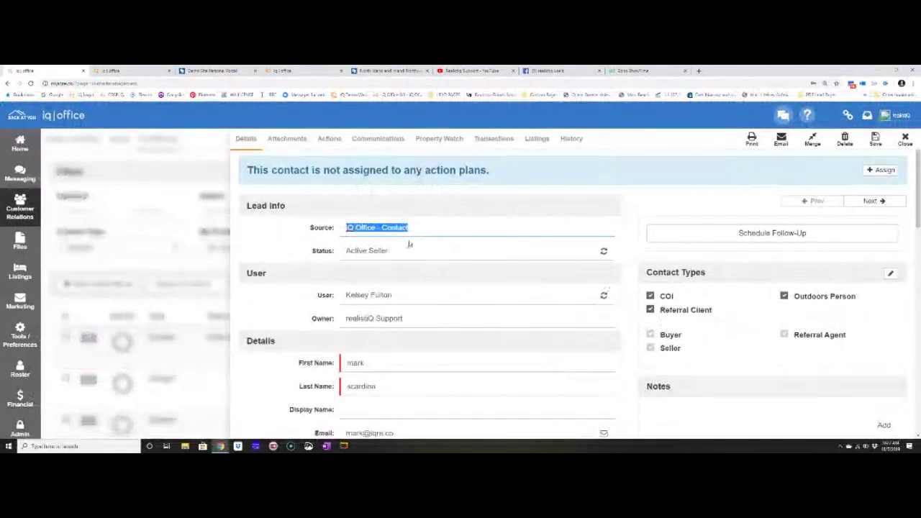
pyautogui.moveTo(309, 234); pyautogui.dragTo(335, 229)
pyautogui.moveTo(647, 274); pyautogui.dragTo(729, 280)
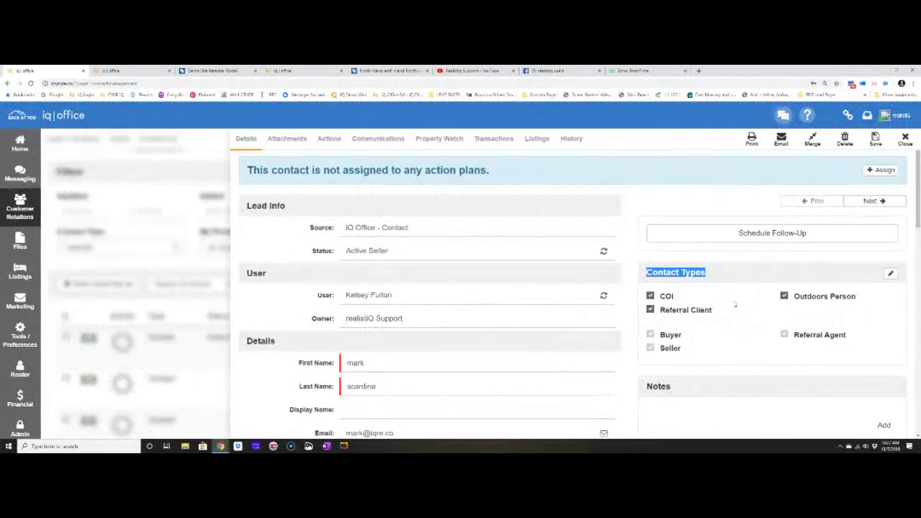
pyautogui.click(905, 140)
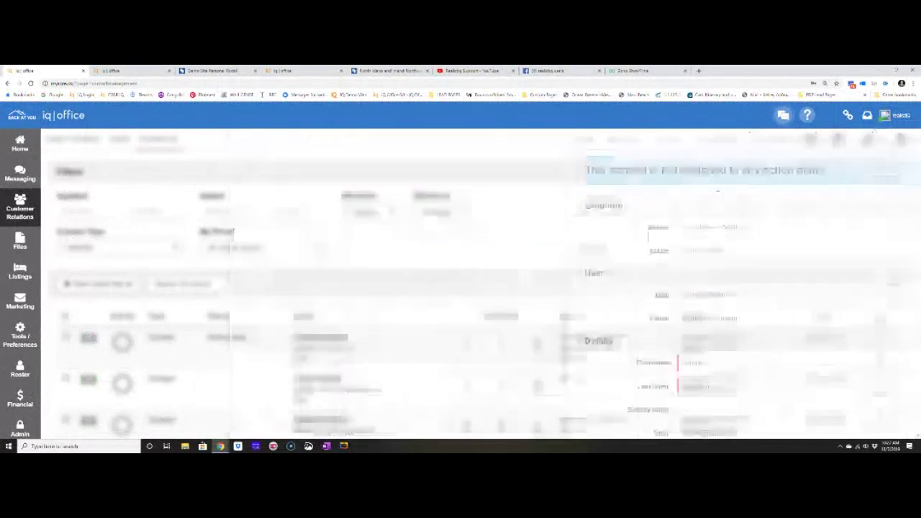
pyautogui.click(20, 272)
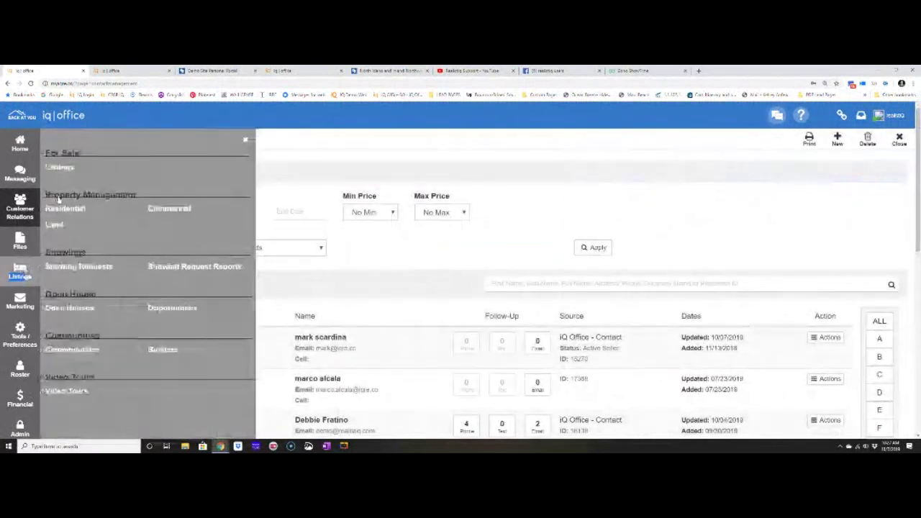
# Set the listing report's competition price range to $190,000–$250,000.
pyautogui.click(61, 168)
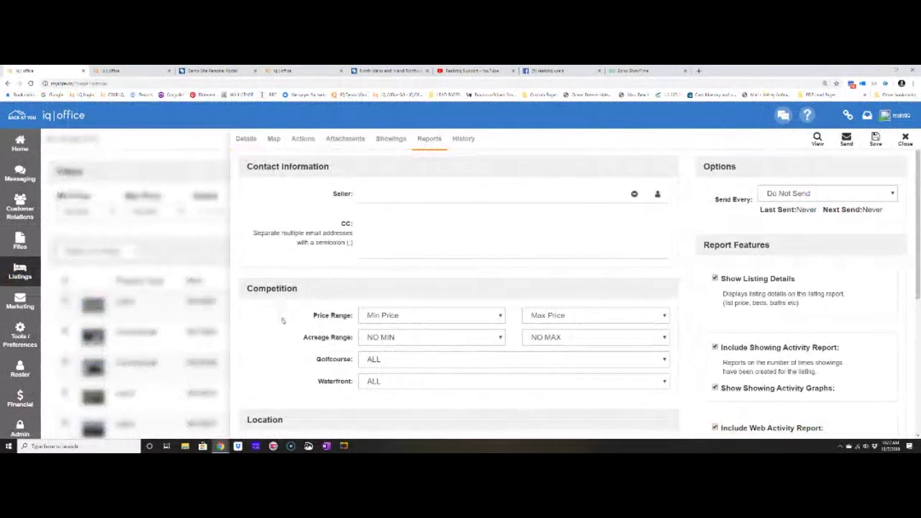
pyautogui.scroll(-1, 283, 320)
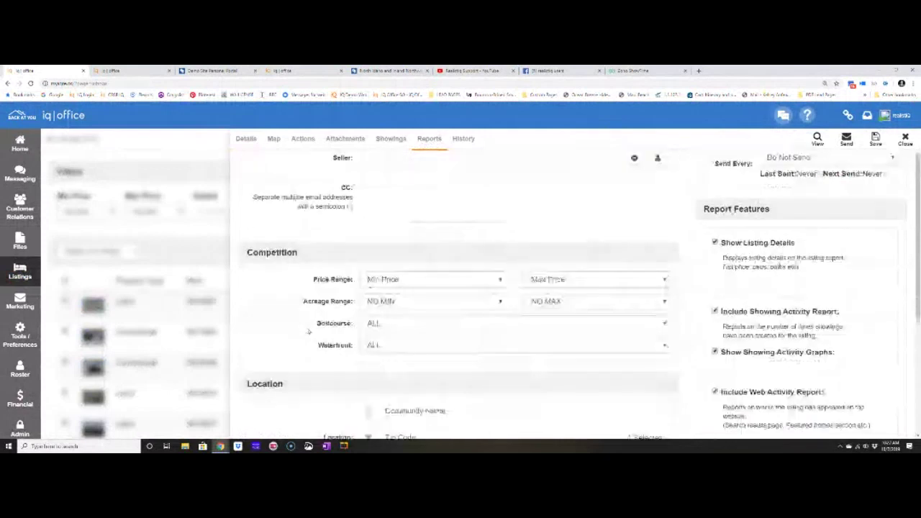
pyautogui.click(383, 280)
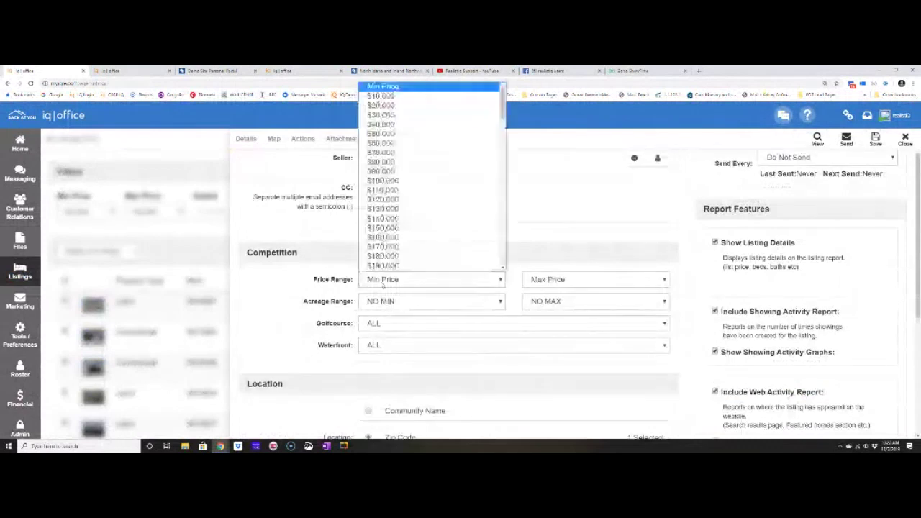
pyautogui.click(383, 265)
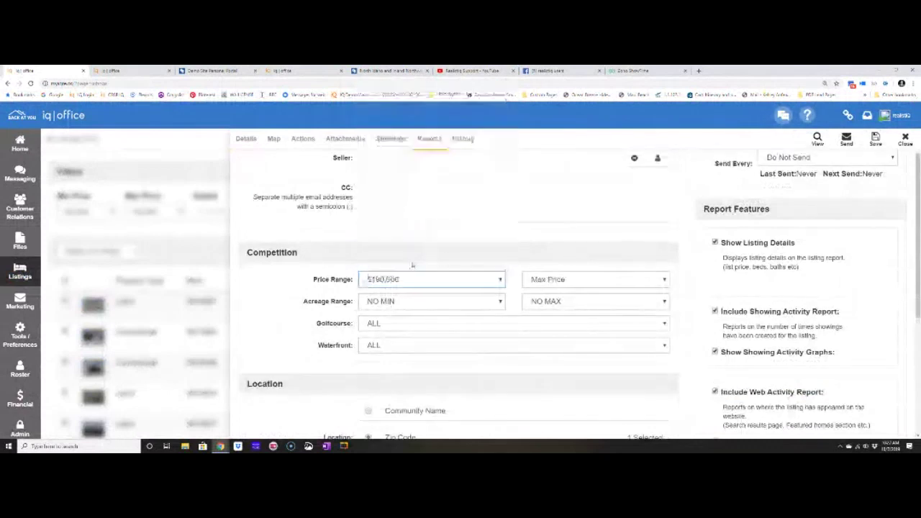
pyautogui.click(568, 280)
pyautogui.click(572, 266)
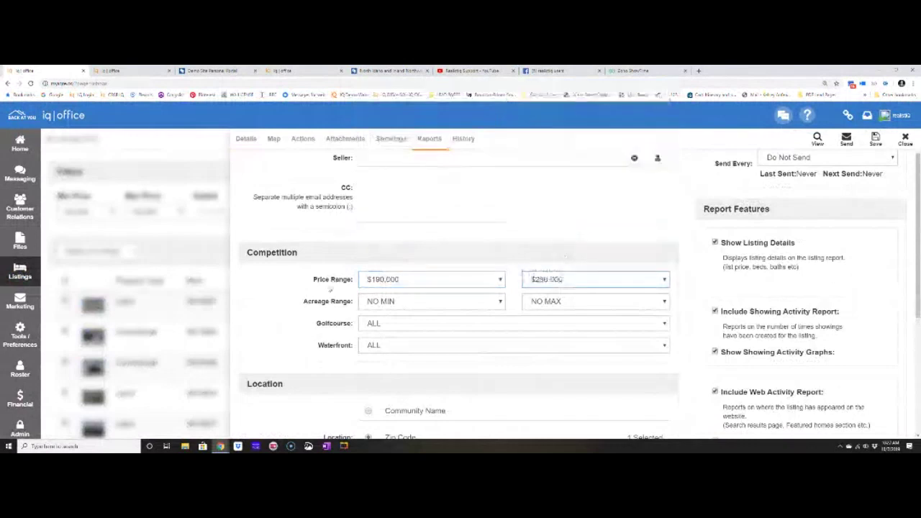
# Set the competition acreage range to 4–4.75 acres and close the report.
pyautogui.click(392, 301)
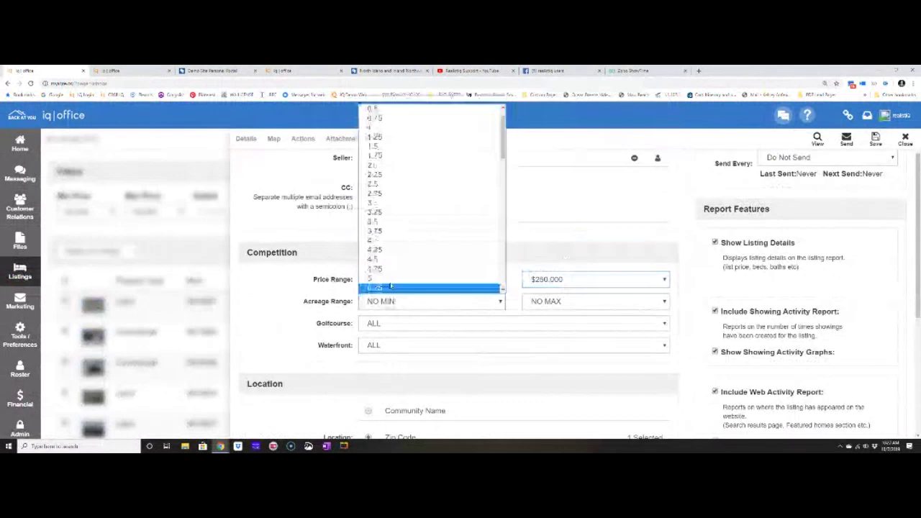
pyautogui.click(390, 286)
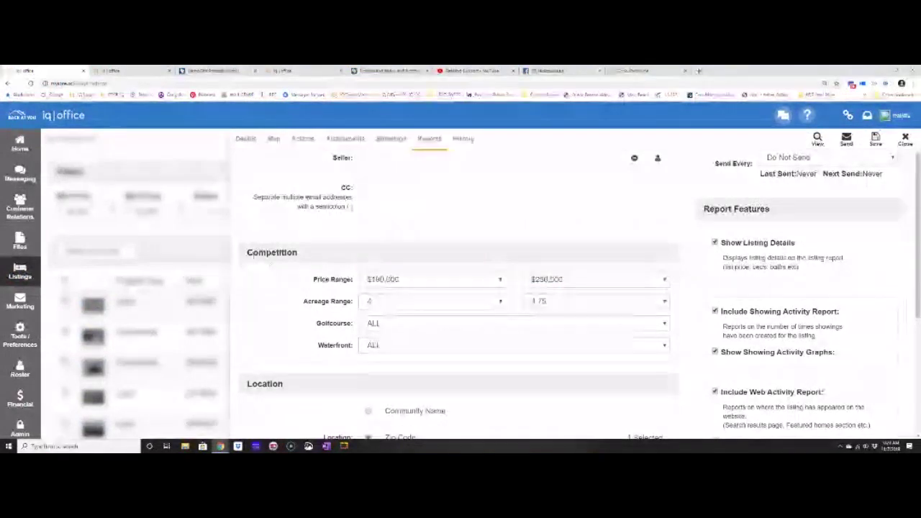
pyautogui.doubleClick(309, 260)
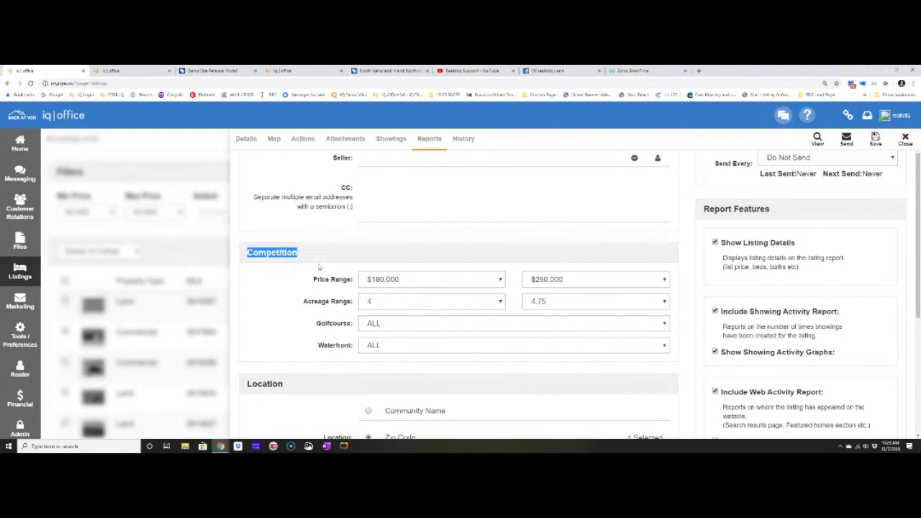
pyautogui.click(905, 139)
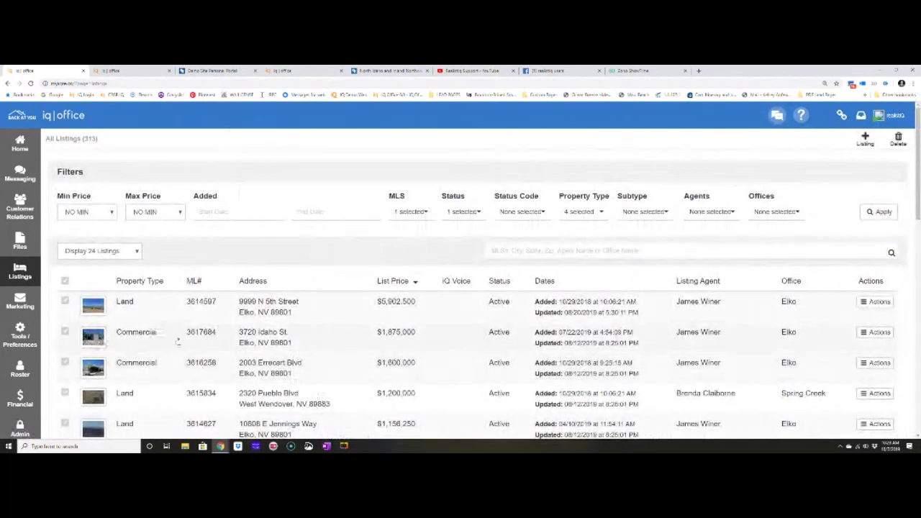
pyautogui.click(249, 341)
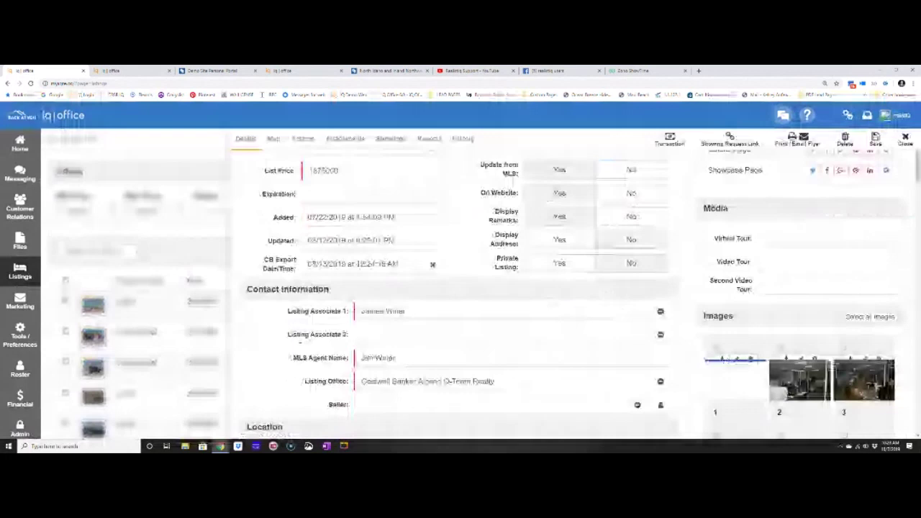
pyautogui.click(905, 139)
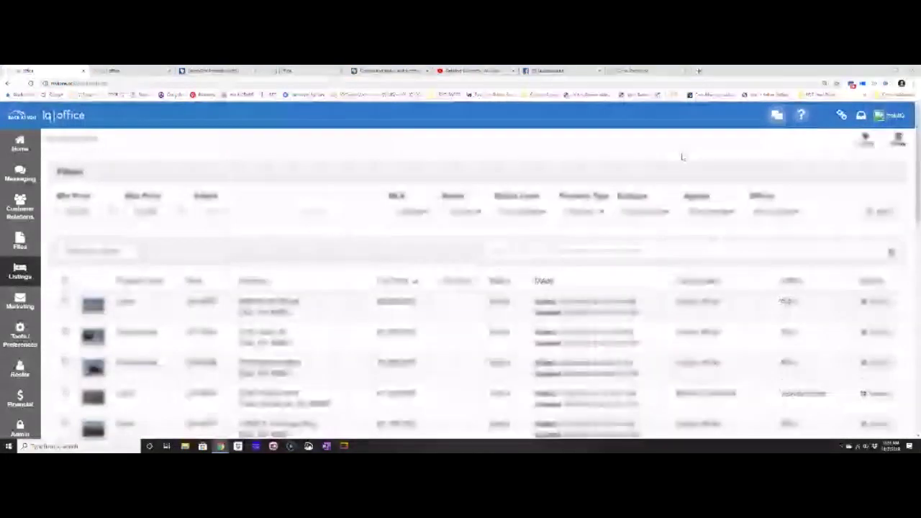